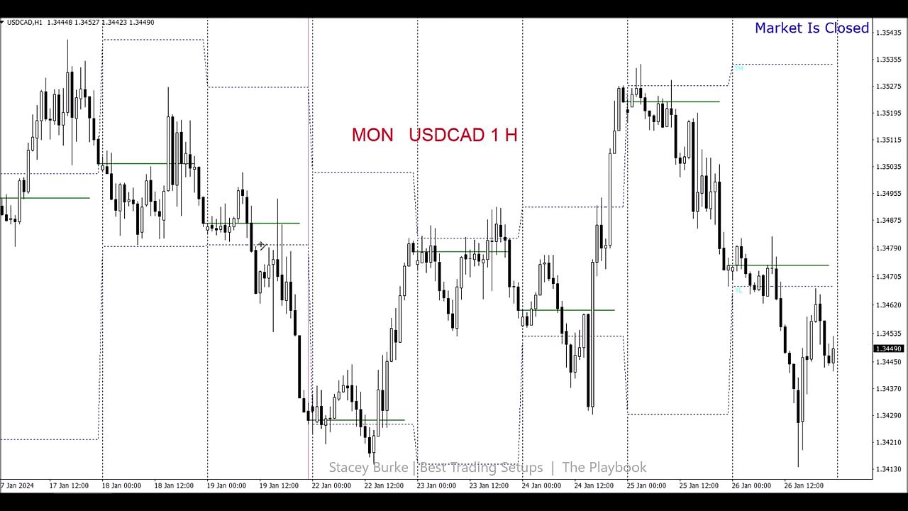
Draw a blue horizontal line at the 22 Jan low on the USDCAD H1 chart
{"action": "mouse_move", "coordinate": [300, 397]}
{"action": "left_click_drag", "start_coordinate": [315, 444], "coordinate": [384, 445]}
Draw a blue horizontal line at the 22 Jan morning high
{"action": "left_click_drag", "start_coordinate": [349, 364], "coordinate": [397, 366]}
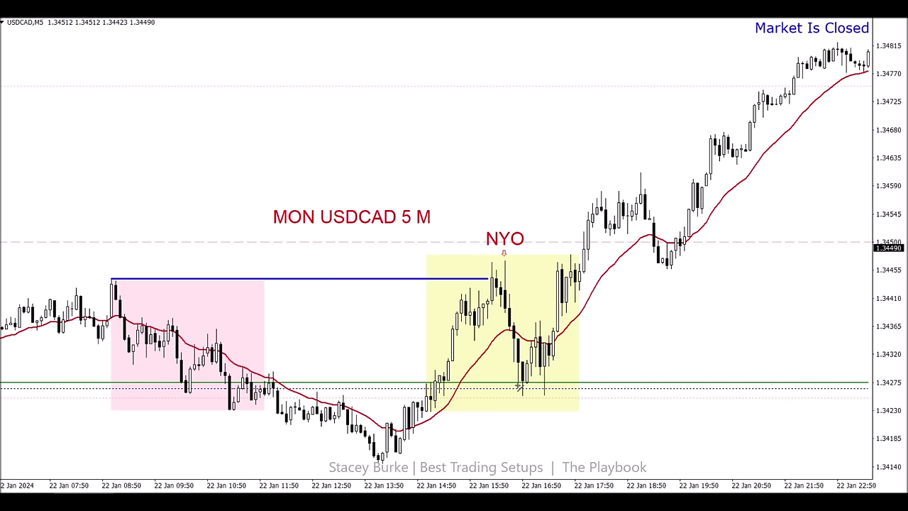
Draw a rising two-line channel in the NYO box, a line at the NYO high, and a Fibo retracement
{"action": "left_click_drag", "start_coordinate": [520, 387], "coordinate": [571, 343]}
{"action": "left_click_drag", "start_coordinate": [514, 360], "coordinate": [556, 325]}
{"action": "scroll", "coordinate": [508, 316], "scroll_direction": "down", "scroll_amount": 2}
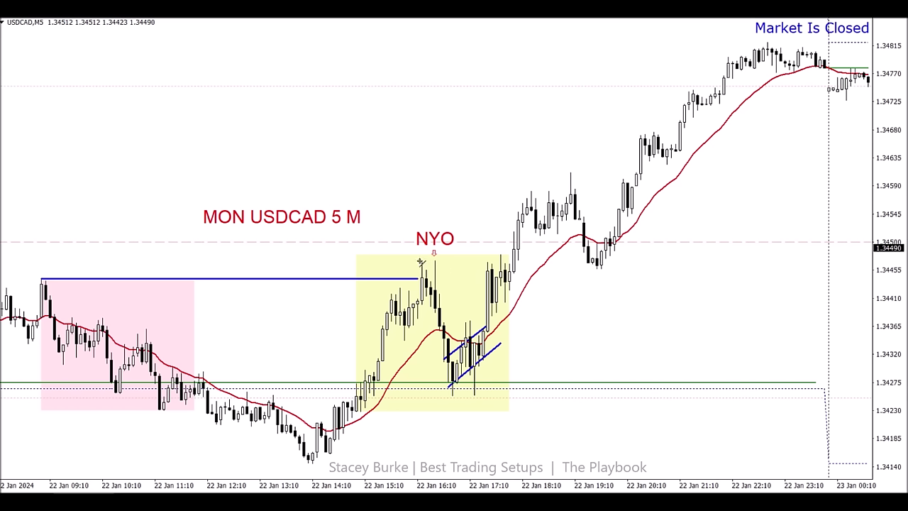
{"action": "left_click_drag", "start_coordinate": [419, 260], "coordinate": [527, 261]}
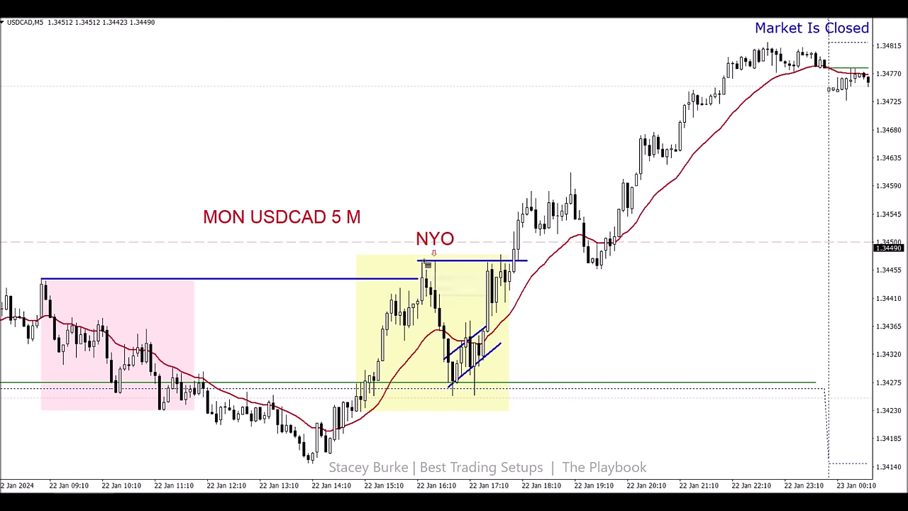
{"action": "left_click_drag", "start_coordinate": [431, 261], "coordinate": [491, 381]}
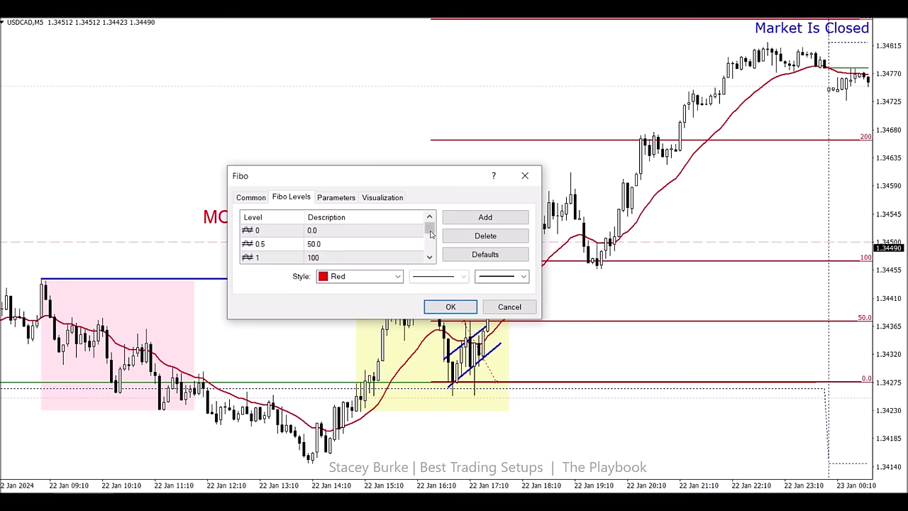
Confirm the Fibonacci level settings showing 0, 50, 100 and 200
{"action": "left_click", "coordinate": [430, 258]}
{"action": "scroll", "coordinate": [430, 257], "scroll_direction": "down", "scroll_amount": 2}
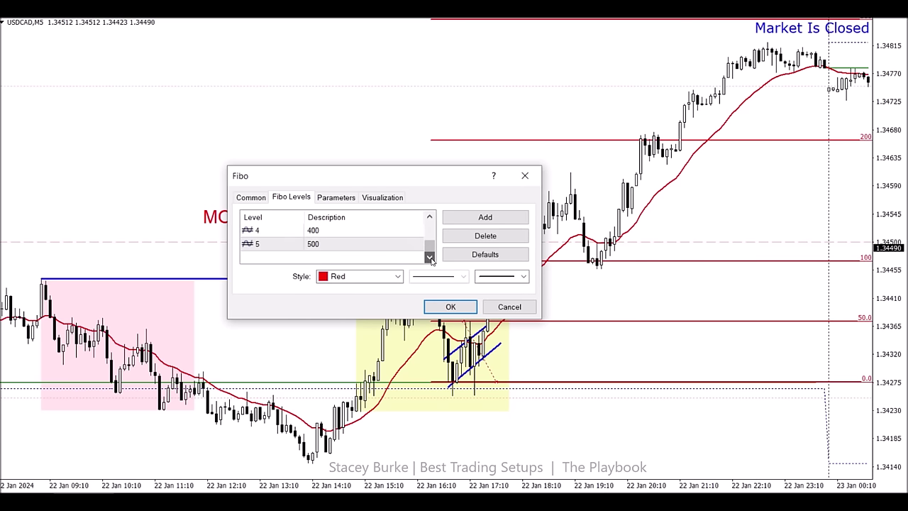
{"action": "left_click", "coordinate": [441, 310]}
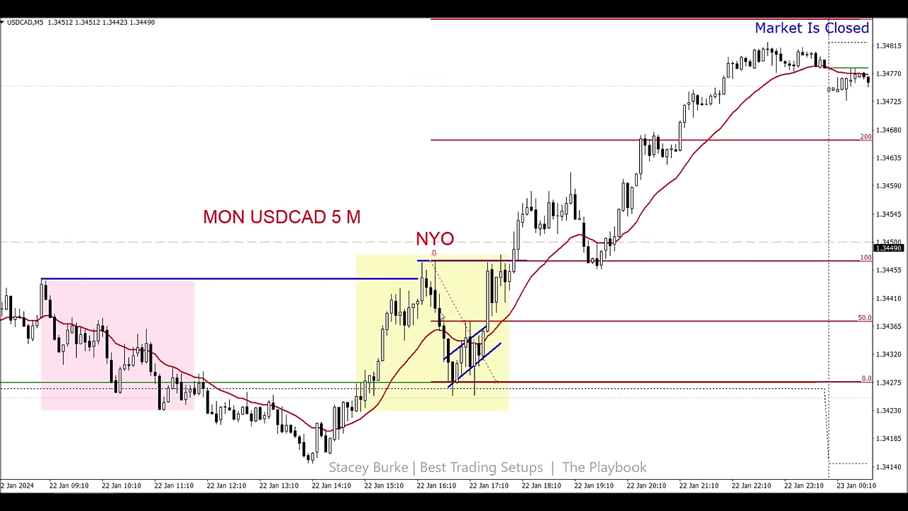
Drag the Fibonacci anchor down to the afternoon low and fine-tune its top and end points
{"action": "left_click_drag", "start_coordinate": [498, 383], "coordinate": [277, 459]}
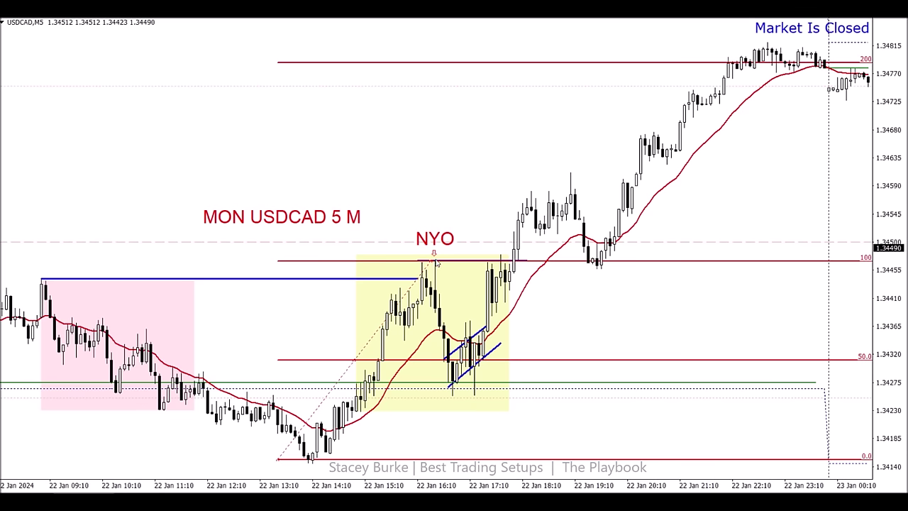
{"action": "left_click_drag", "start_coordinate": [432, 261], "coordinate": [432, 265]}
{"action": "left_click_drag", "start_coordinate": [436, 263], "coordinate": [445, 264]}
{"action": "scroll", "coordinate": [224, 354], "scroll_direction": "down", "scroll_amount": 6}
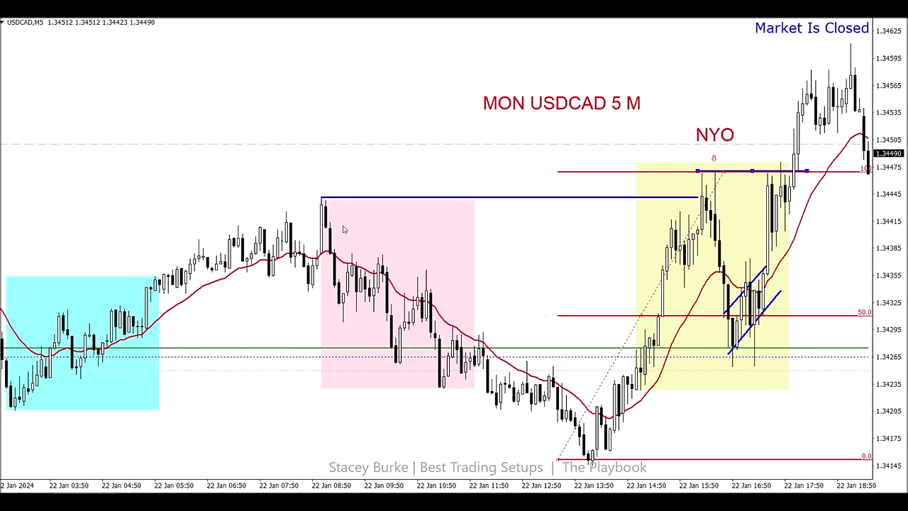
{"action": "scroll", "coordinate": [376, 333], "scroll_direction": "up", "scroll_amount": 3}
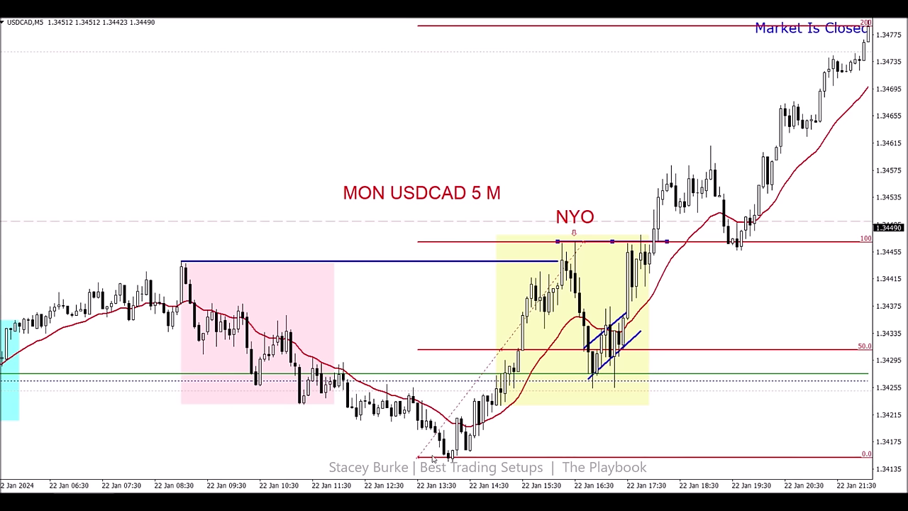
{"action": "scroll", "coordinate": [472, 422], "scroll_direction": "up", "scroll_amount": 2}
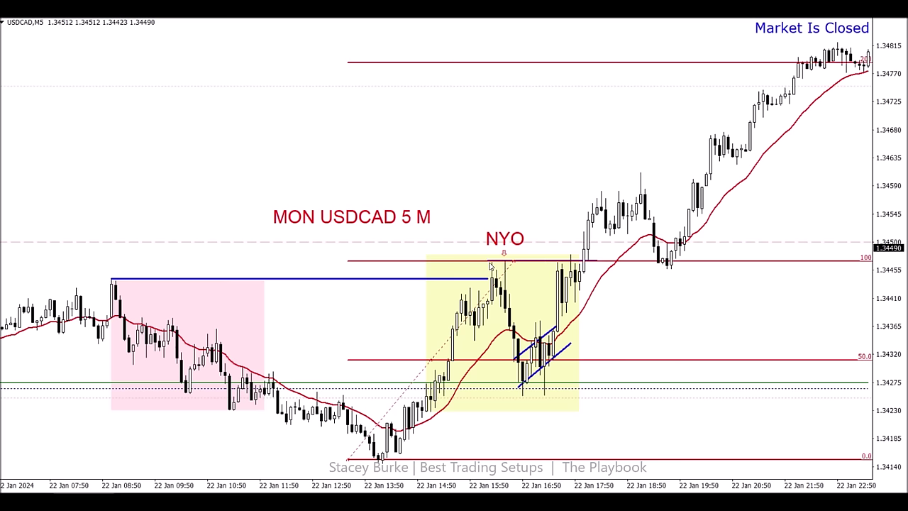
{"action": "scroll", "coordinate": [490, 265], "scroll_direction": "up", "scroll_amount": 2}
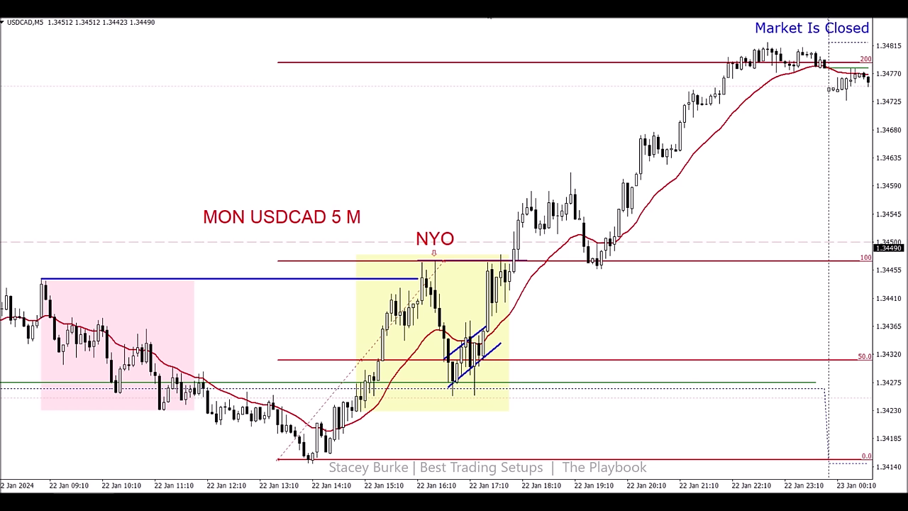
{"action": "key", "text": "ctrl+Up"}
{"action": "key", "text": "ctrl+Up"}
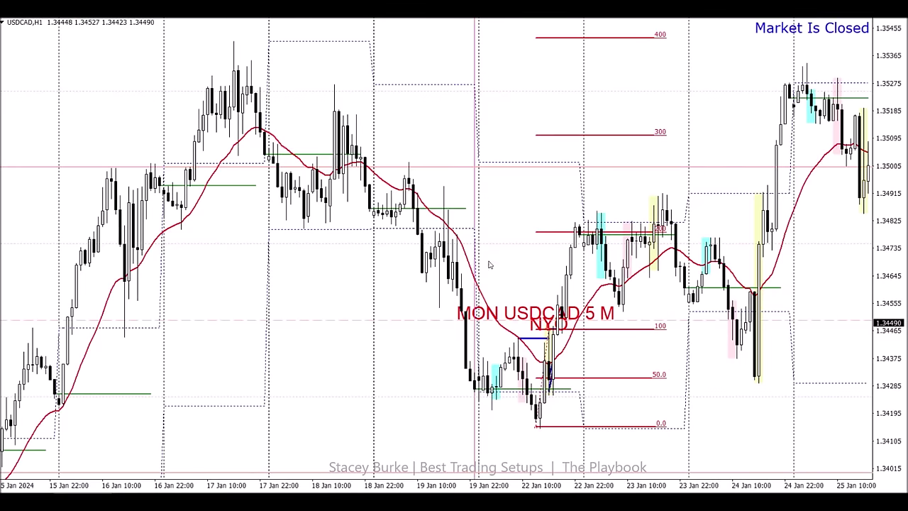
{"action": "key", "text": "ctrl+Up"}
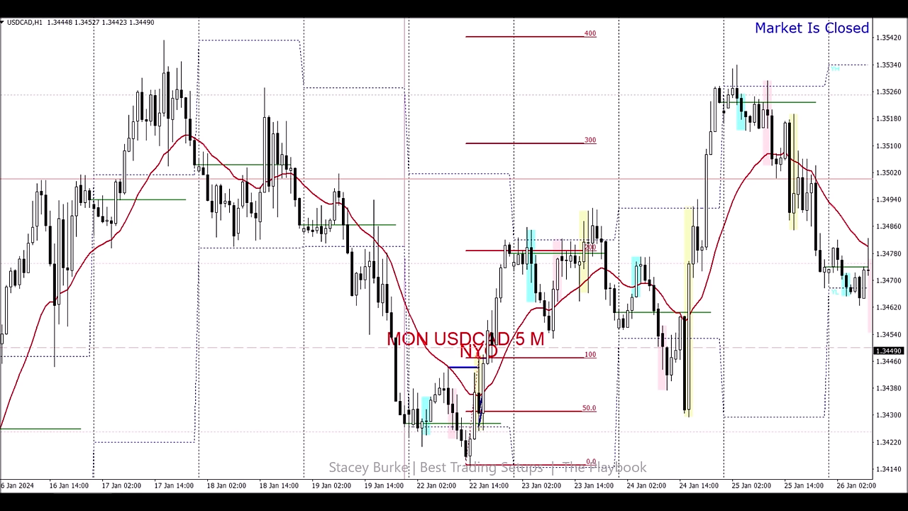
{"action": "key", "text": "ctrl+Tab"}
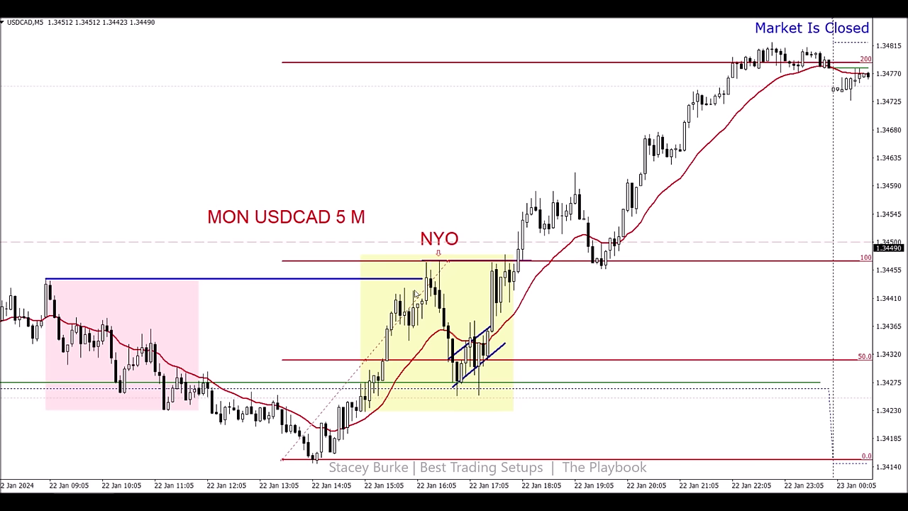
Zoom out and draw a blue horizontal line at the cyan box's low
{"action": "scroll", "coordinate": [416, 178], "scroll_direction": "up", "scroll_amount": 3}
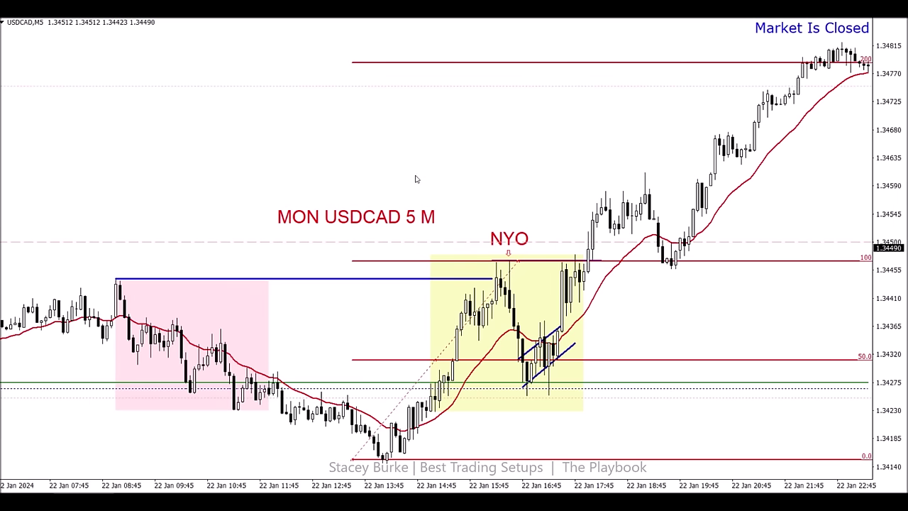
{"action": "key", "text": "minus"}
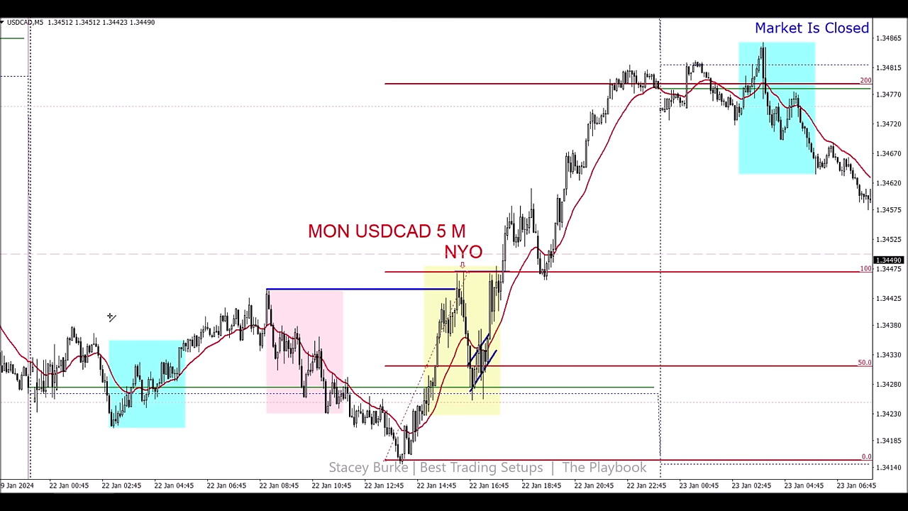
{"action": "left_click_drag", "start_coordinate": [107, 340], "coordinate": [196, 343]}
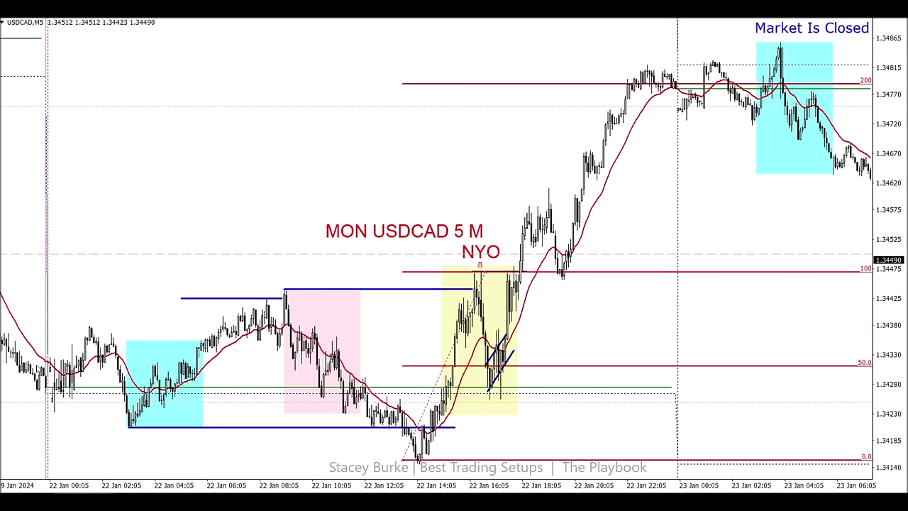
{"action": "scroll", "coordinate": [61, 355], "scroll_direction": "up", "scroll_amount": 2}
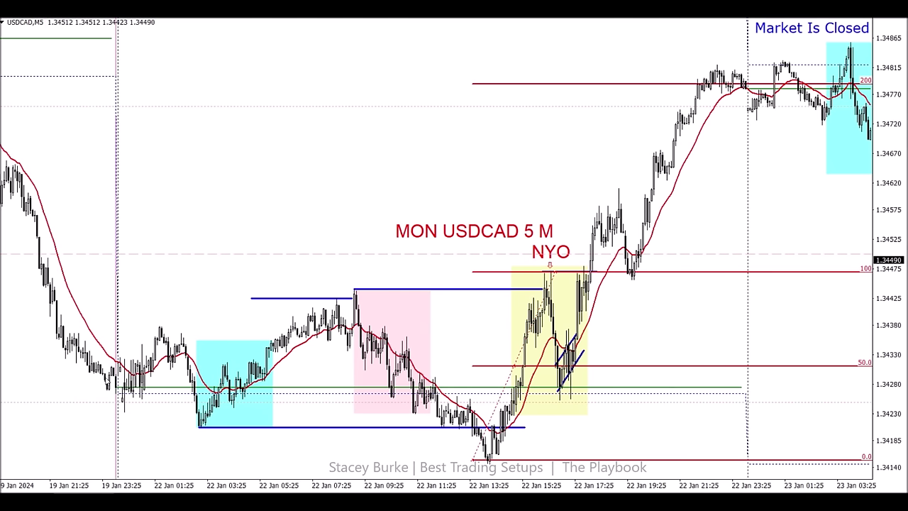
{"action": "scroll", "coordinate": [130, 410], "scroll_direction": "down", "scroll_amount": 2}
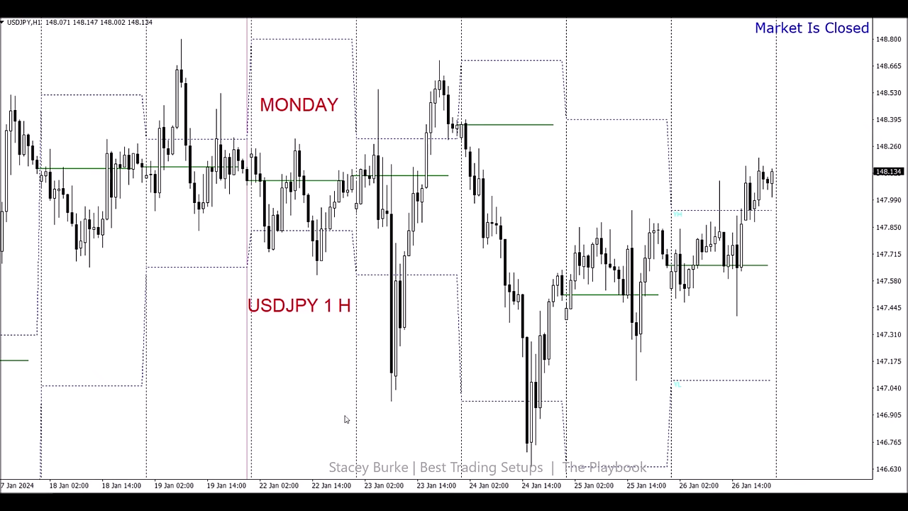
{"action": "scroll", "coordinate": [345, 419], "scroll_direction": "up", "scroll_amount": 3}
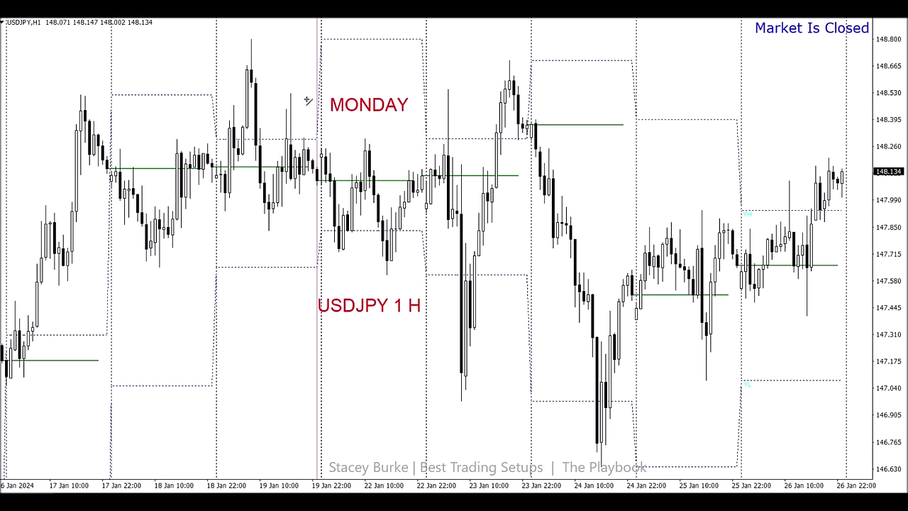
Mark the 19 Jan high, move the MONDAY label below it, and delete a misplaced line
{"action": "left_click_drag", "start_coordinate": [290, 93], "coordinate": [440, 93]}
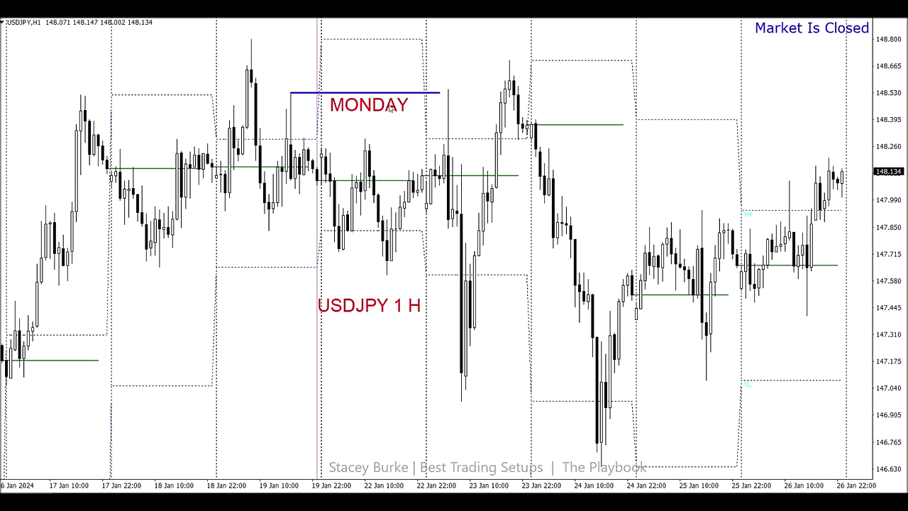
{"action": "left_click_drag", "start_coordinate": [372, 106], "coordinate": [374, 114]}
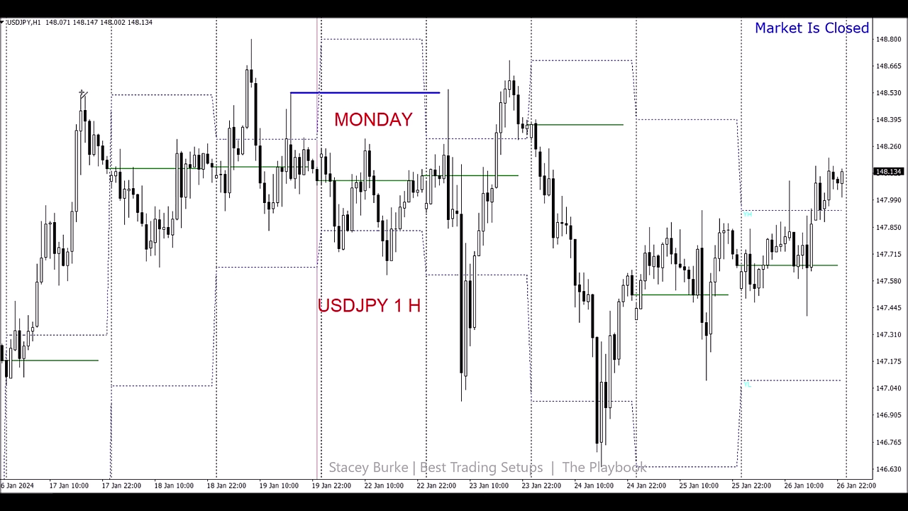
{"action": "mouse_move", "coordinate": [81, 94]}
{"action": "left_mouse_down"}
{"action": "mouse_move", "coordinate": [289, 93]}
{"action": "mouse_move", "coordinate": [278, 94]}
{"action": "left_mouse_up"}
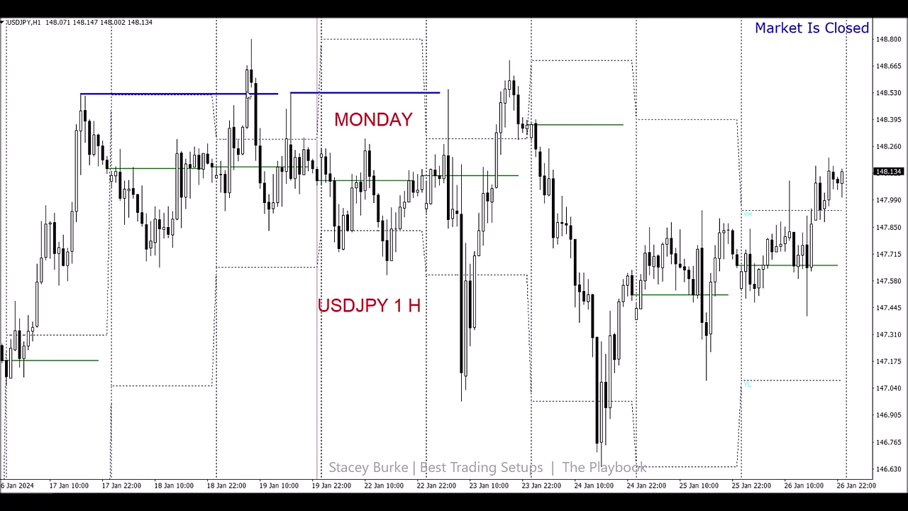
{"action": "left_click_drag", "start_coordinate": [181, 96], "coordinate": [246, 139]}
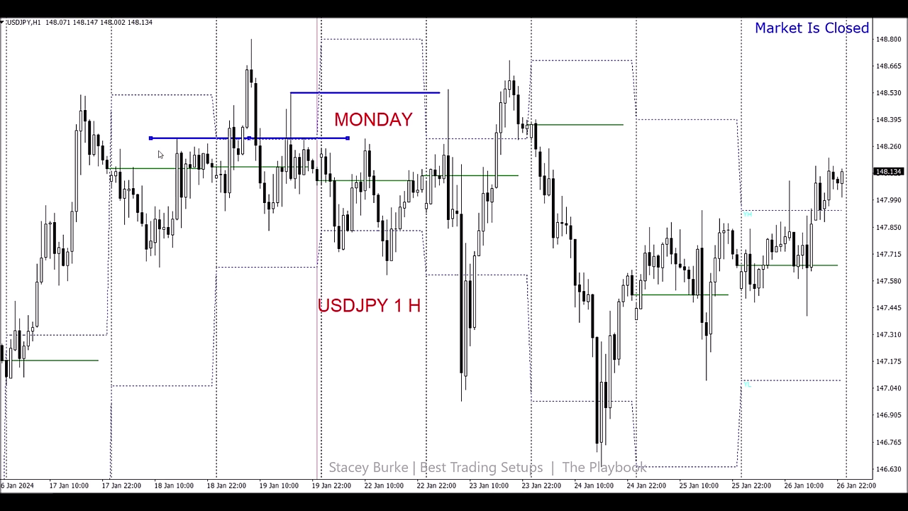
{"action": "key", "text": "Delete"}
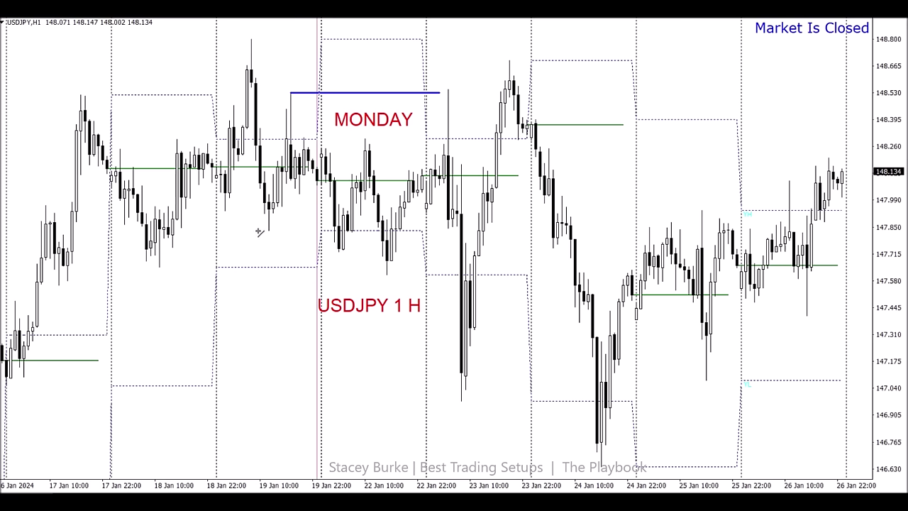
Add a level line and a short line under 18 Jan, moving it beside the lower line
{"action": "left_click_drag", "start_coordinate": [260, 232], "coordinate": [330, 232]}
{"action": "mouse_move", "coordinate": [151, 267]}
{"action": "left_mouse_down"}
{"action": "mouse_move", "coordinate": [191, 269]}
{"action": "mouse_move", "coordinate": [202, 227]}
{"action": "mouse_move", "coordinate": [248, 226]}
{"action": "mouse_move", "coordinate": [199, 229]}
{"action": "left_mouse_up"}
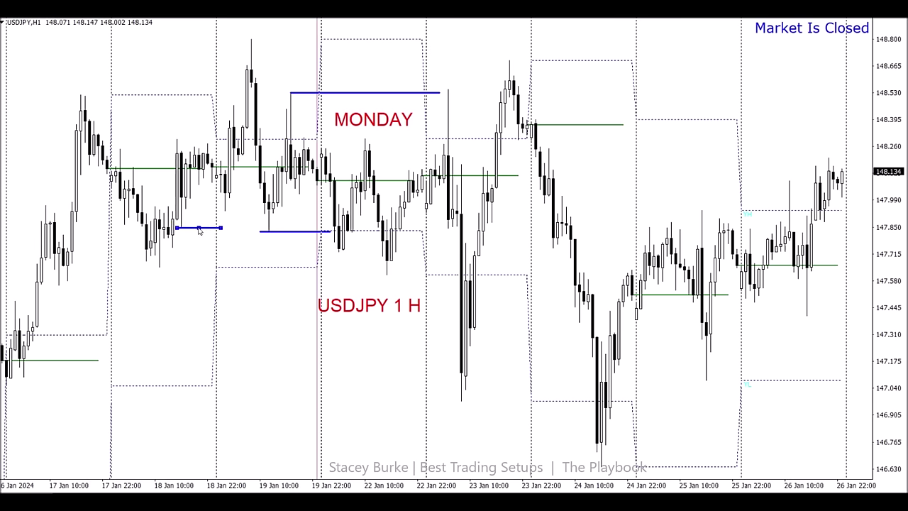
{"action": "scroll", "coordinate": [201, 230], "scroll_direction": "up", "scroll_amount": 1}
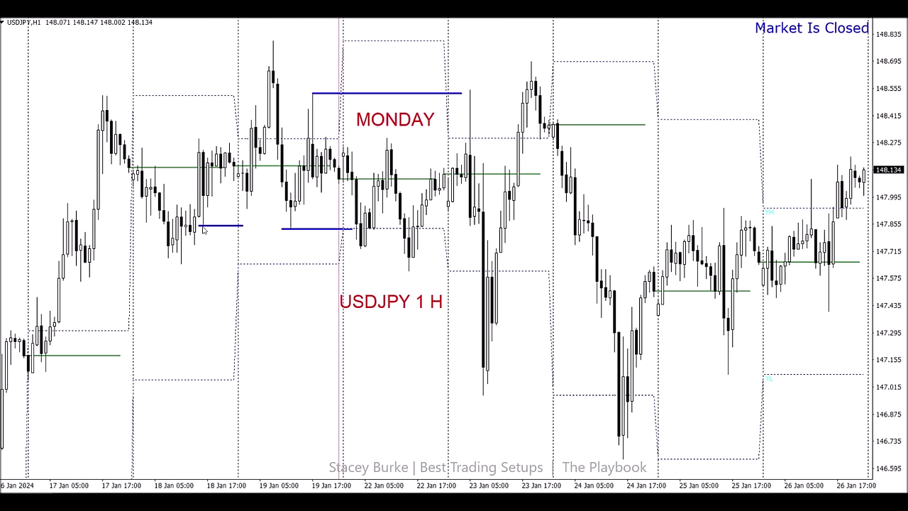
{"action": "left_click_drag", "start_coordinate": [203, 227], "coordinate": [352, 212]}
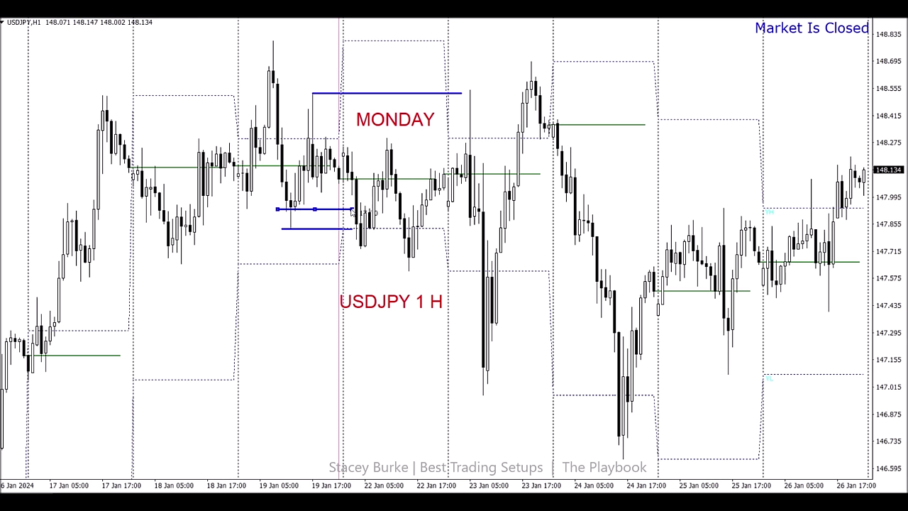
{"action": "left_click", "coordinate": [352, 211]}
Draw blue lines at a short level, a lower level, the highest candle's high, and the 18 Jan lows
{"action": "left_click_drag", "start_coordinate": [290, 143], "coordinate": [355, 142]}
{"action": "left_click_drag", "start_coordinate": [181, 264], "coordinate": [466, 263]}
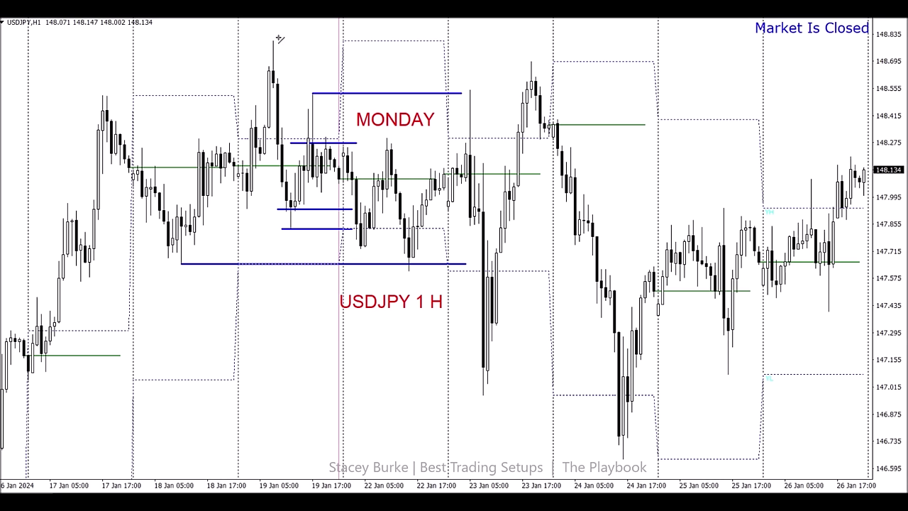
{"action": "mouse_move", "coordinate": [272, 39]}
{"action": "left_mouse_down"}
{"action": "mouse_move", "coordinate": [526, 39]}
{"action": "mouse_move", "coordinate": [515, 41]}
{"action": "left_mouse_up"}
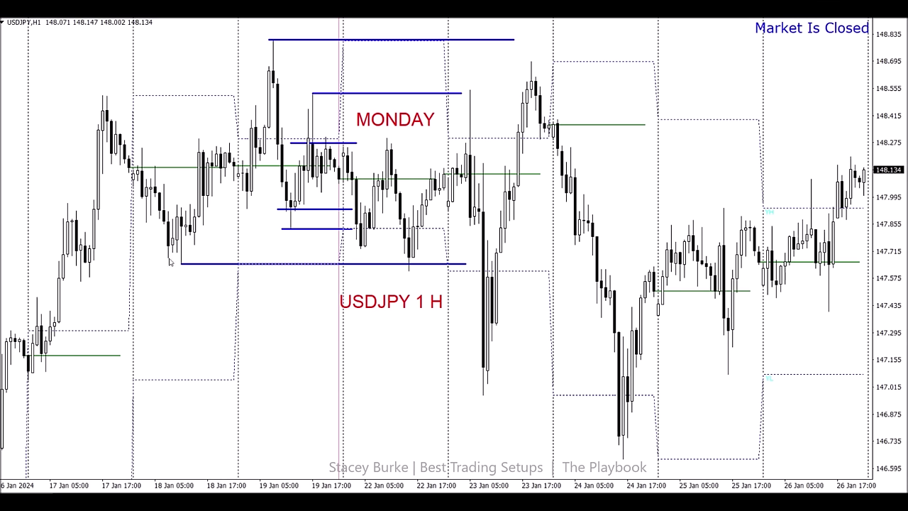
{"action": "mouse_move", "coordinate": [206, 202]}
{"action": "left_click_drag", "start_coordinate": [165, 220], "coordinate": [295, 222]}
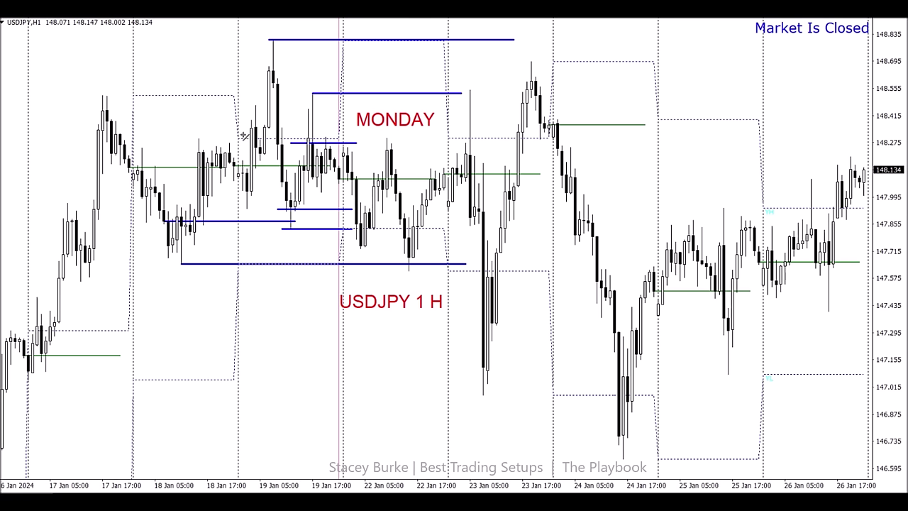
Adjust the short line near the 19 Jan highs, then switch to the Monday USDJPY M5 chart
{"action": "left_click_drag", "start_coordinate": [243, 137], "coordinate": [272, 127]}
{"action": "double_click", "coordinate": [312, 143]}
{"action": "left_click_drag", "start_coordinate": [323, 143], "coordinate": [332, 150]}
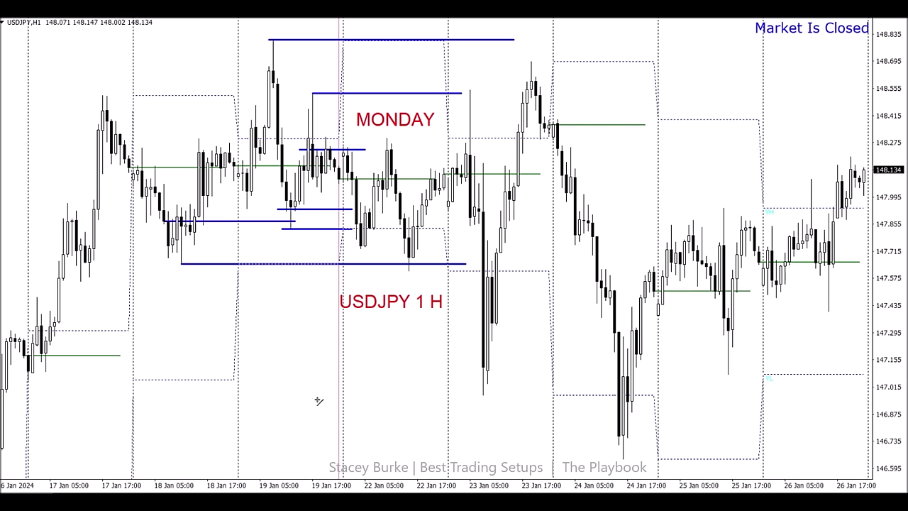
{"action": "left_click", "coordinate": [356, 495]}
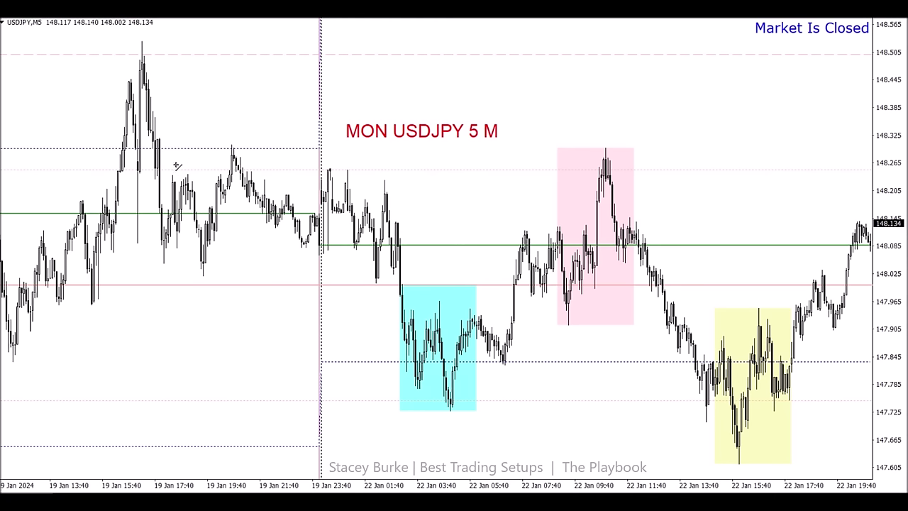
Draw a blue line at 148.24 and add a red 20-period exponential moving average
{"action": "mouse_move", "coordinate": [167, 176]}
{"action": "left_mouse_down"}
{"action": "mouse_move", "coordinate": [382, 173]}
{"action": "mouse_move", "coordinate": [390, 181]}
{"action": "left_mouse_up"}
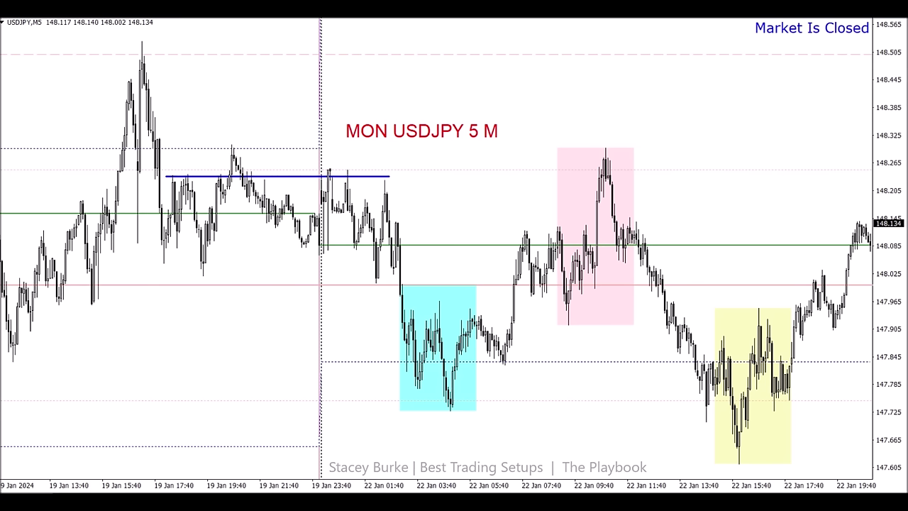
{"action": "left_click", "coordinate": [14, 16]}
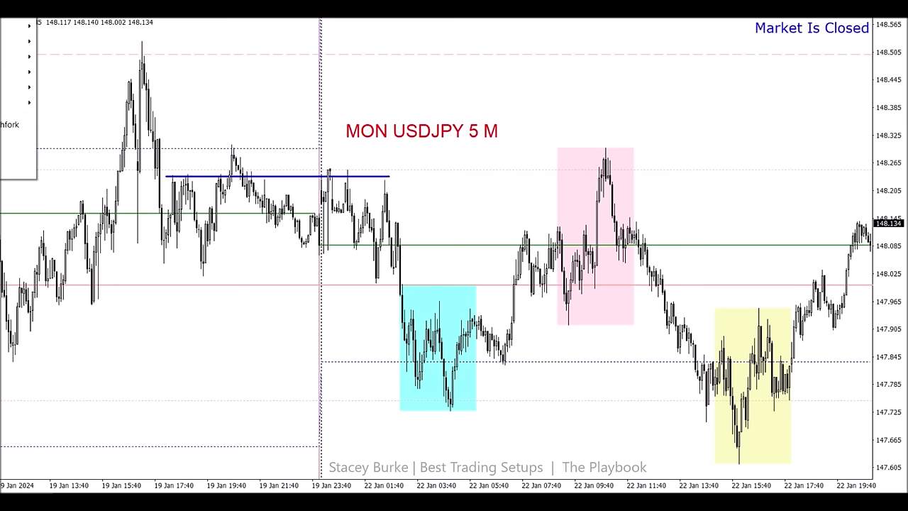
{"action": "left_click", "coordinate": [258, 195]}
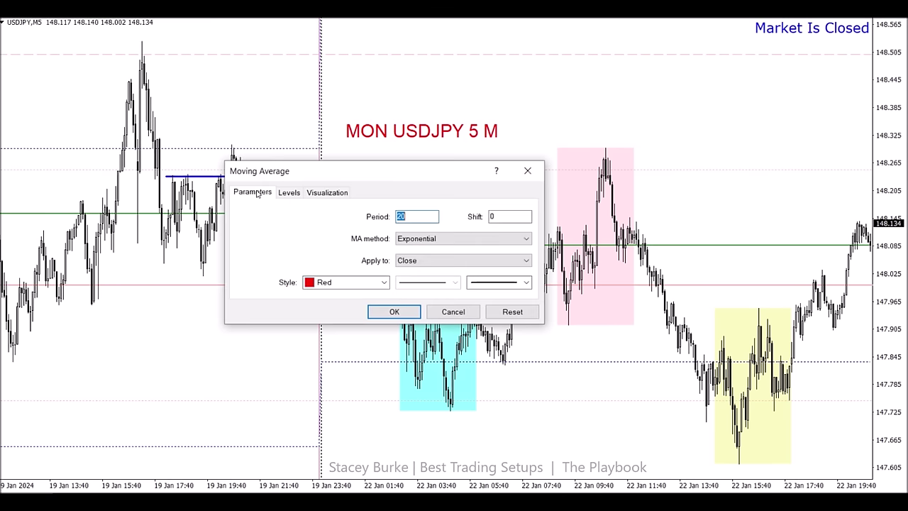
{"action": "left_click", "coordinate": [413, 310]}
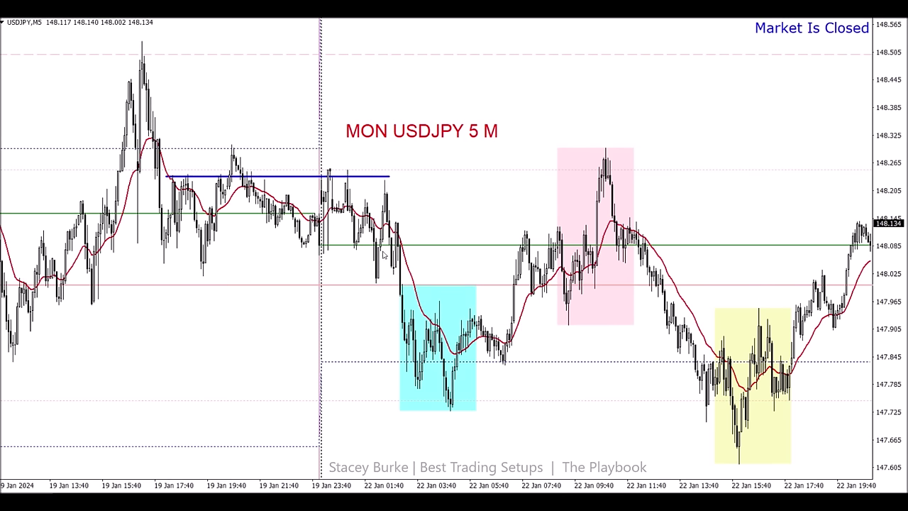
Draw blue horizontal lines at the 19 Jan 11:00 low and the cyan box's top and low
{"action": "scroll", "coordinate": [384, 254], "scroll_direction": "up", "scroll_amount": 3}
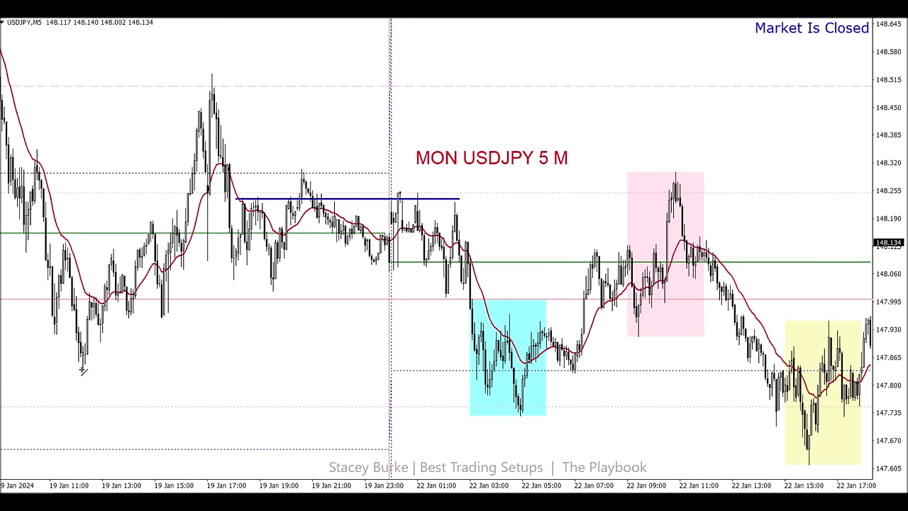
{"action": "left_click_drag", "start_coordinate": [82, 370], "coordinate": [486, 371]}
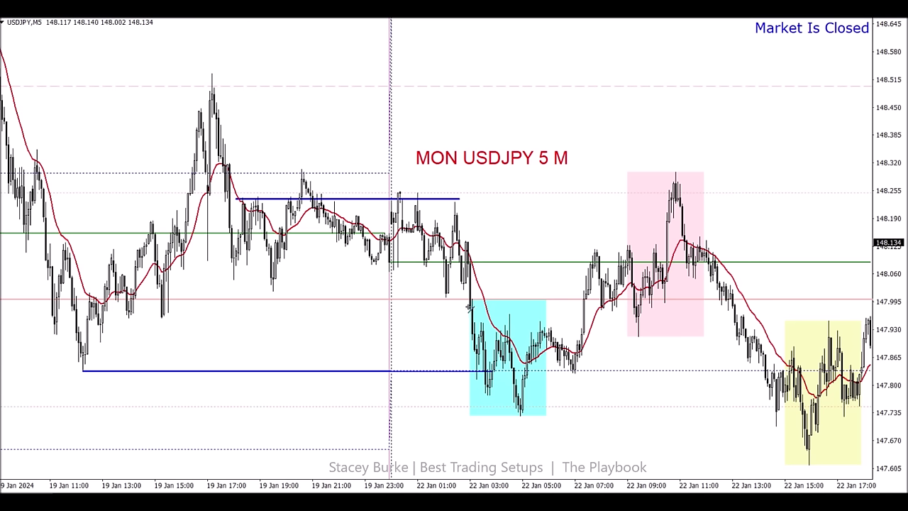
{"action": "left_click_drag", "start_coordinate": [470, 307], "coordinate": [557, 308]}
{"action": "left_click_drag", "start_coordinate": [480, 396], "coordinate": [532, 395]}
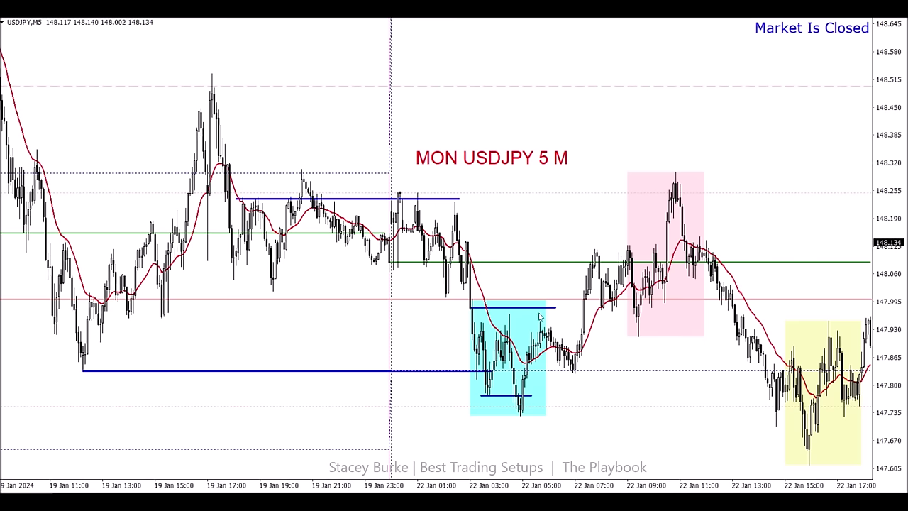
{"action": "scroll", "coordinate": [543, 290], "scroll_direction": "down", "scroll_amount": 3}
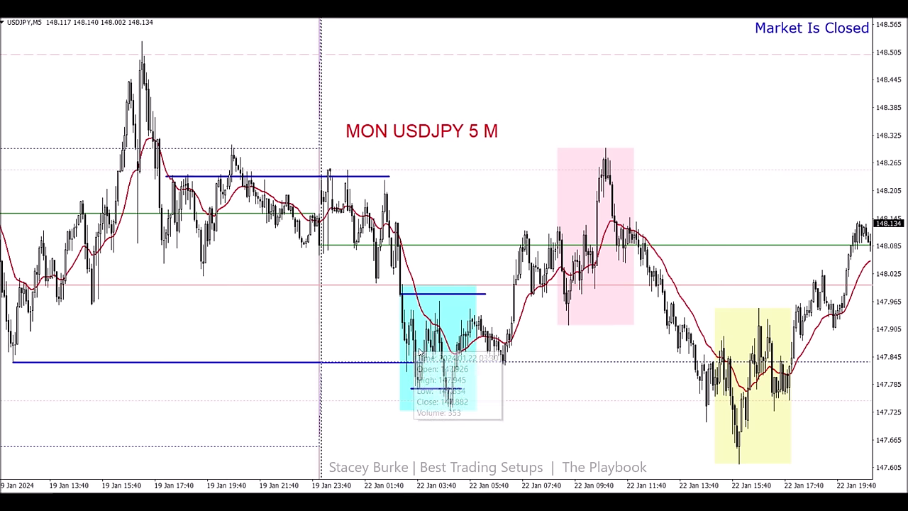
Move the short cyan-box line up to the pink box's high and delete the old 148.24 line
{"action": "scroll", "coordinate": [422, 350], "scroll_direction": "down", "scroll_amount": 3}
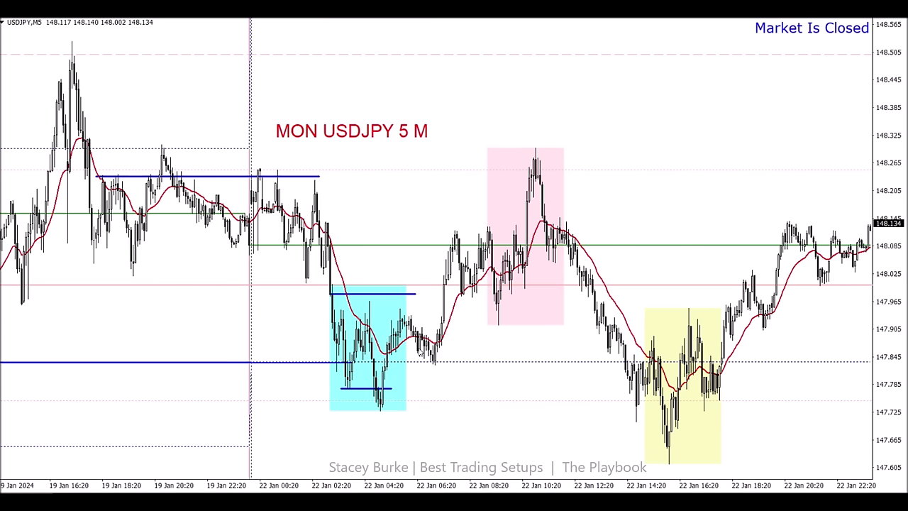
{"action": "double_click", "coordinate": [372, 389]}
{"action": "scroll", "coordinate": [367, 393], "scroll_direction": "down", "scroll_amount": 5}
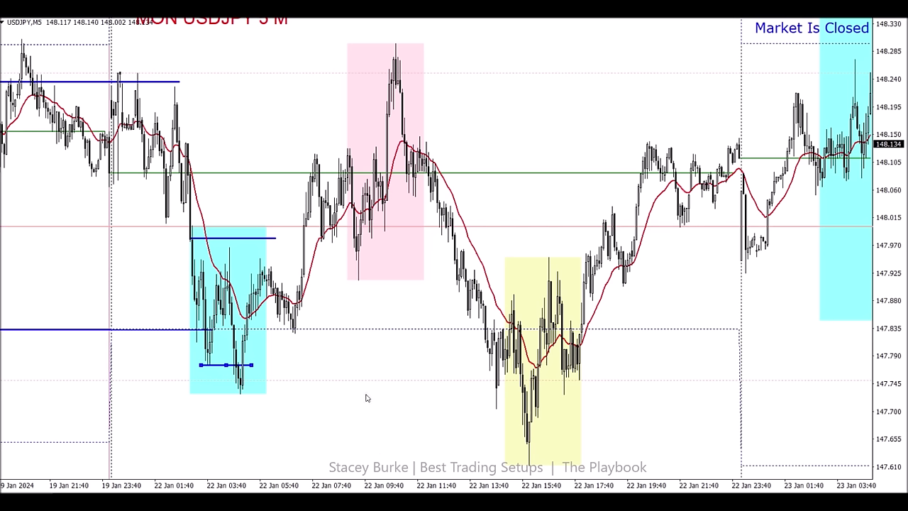
{"action": "scroll", "coordinate": [264, 372], "scroll_direction": "up", "scroll_amount": 3}
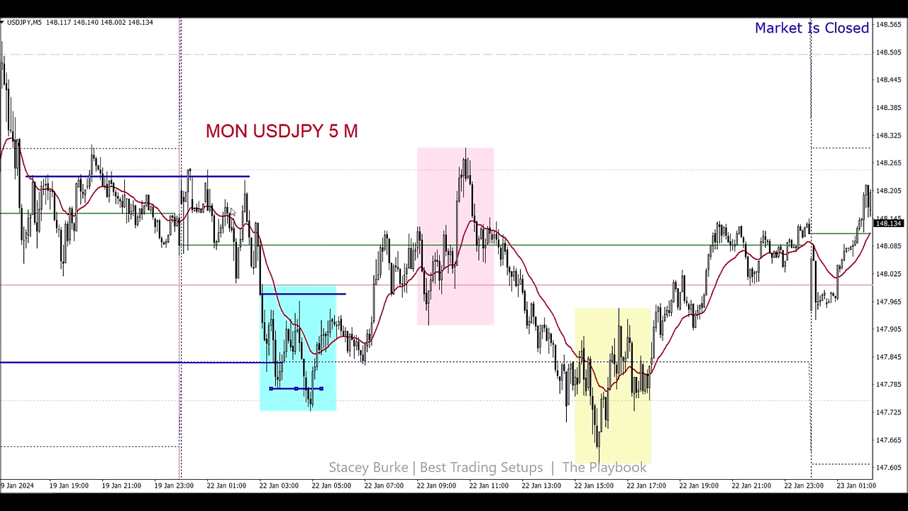
{"action": "left_click_drag", "start_coordinate": [301, 389], "coordinate": [494, 171]}
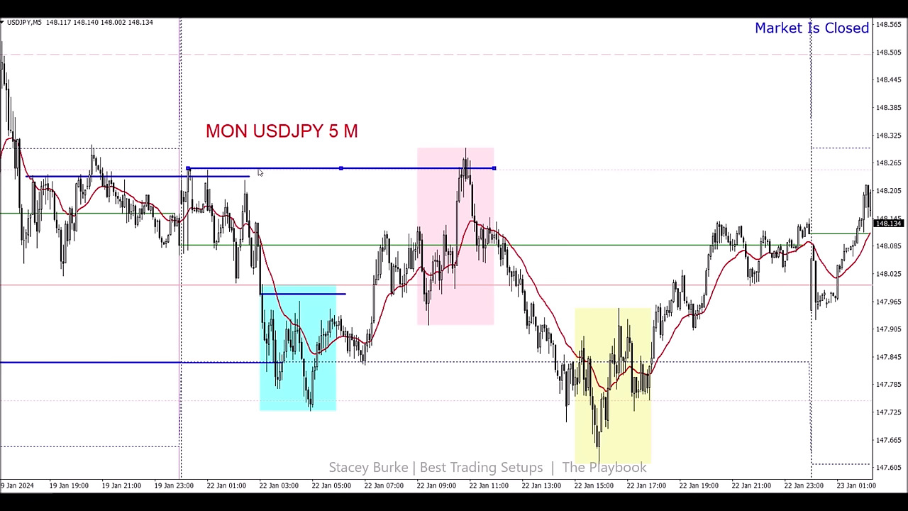
{"action": "key", "text": "Delete"}
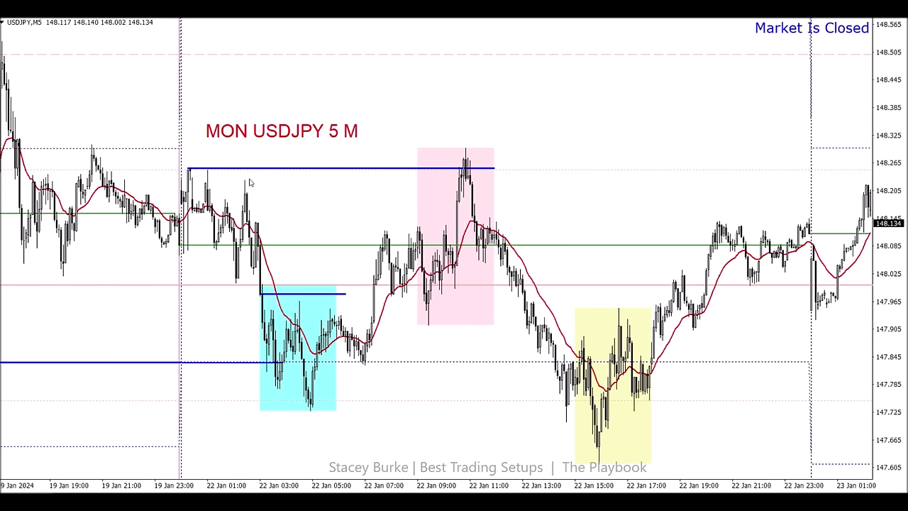
Move the long lower blue line down to the cyan box's low
{"action": "scroll", "coordinate": [249, 183], "scroll_direction": "up", "scroll_amount": 8}
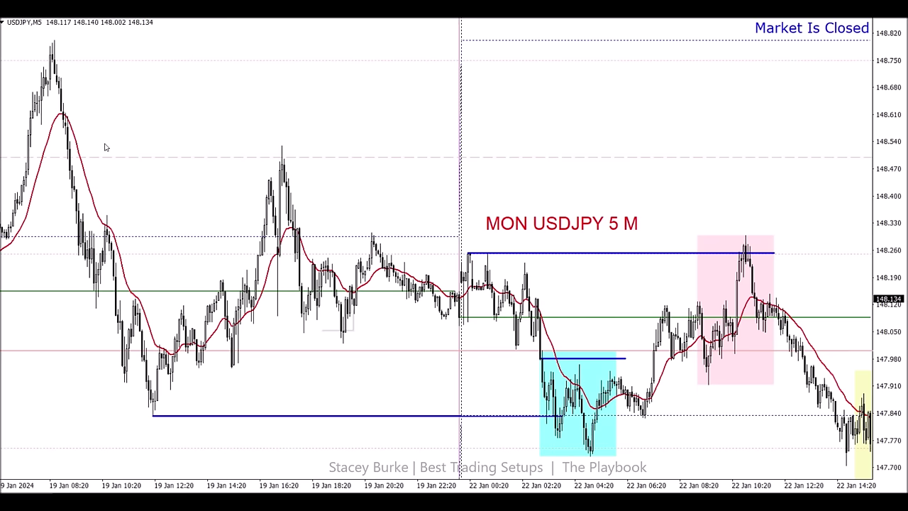
{"action": "scroll", "coordinate": [186, 364], "scroll_direction": "down", "scroll_amount": 8}
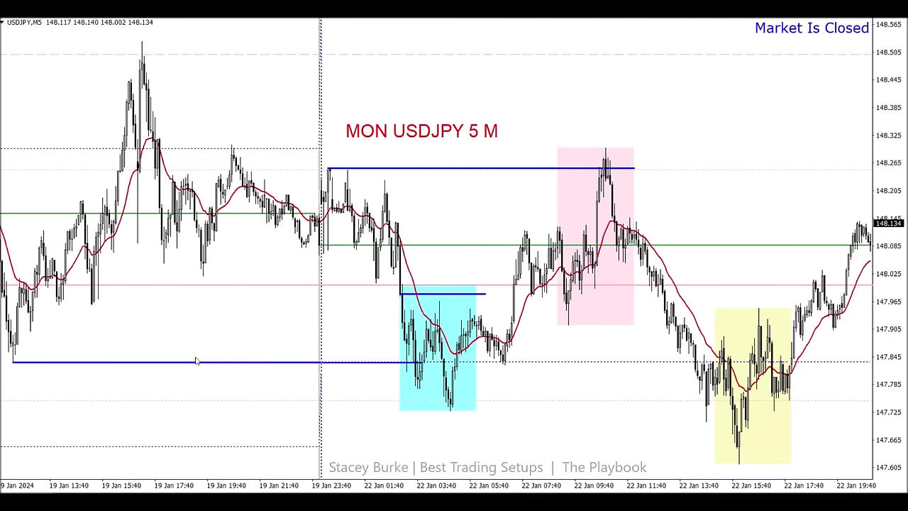
{"action": "double_click", "coordinate": [206, 364]}
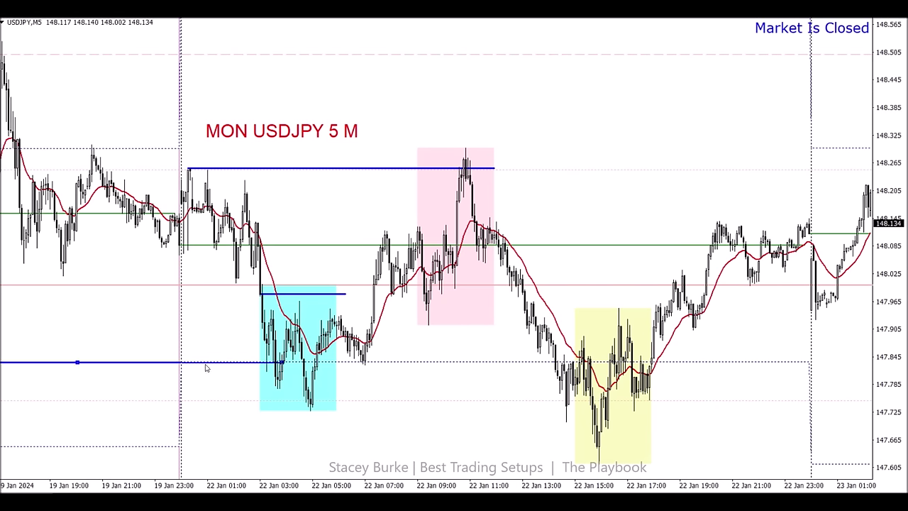
{"action": "left_click_drag", "start_coordinate": [77, 362], "coordinate": [475, 413]}
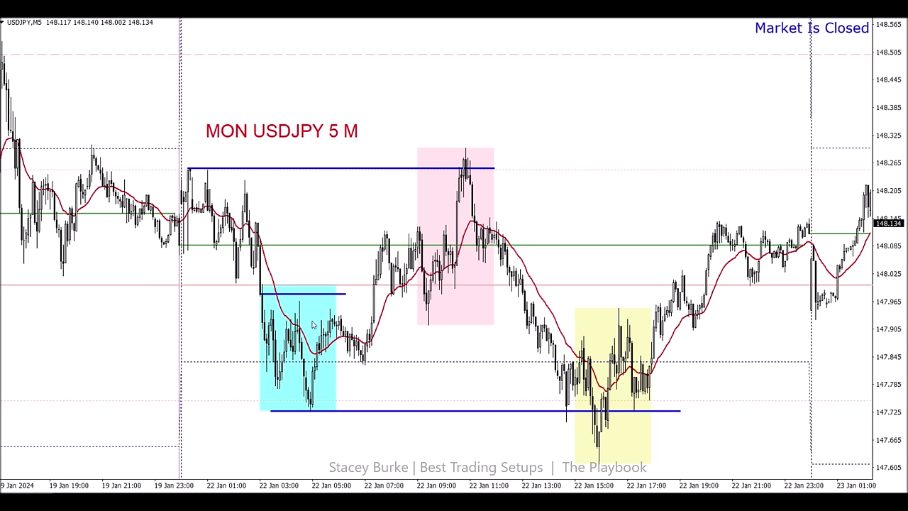
Delete the cyan box top line and draw blue lines at the pink box's peak near 148.30
{"action": "key", "text": "Delete"}
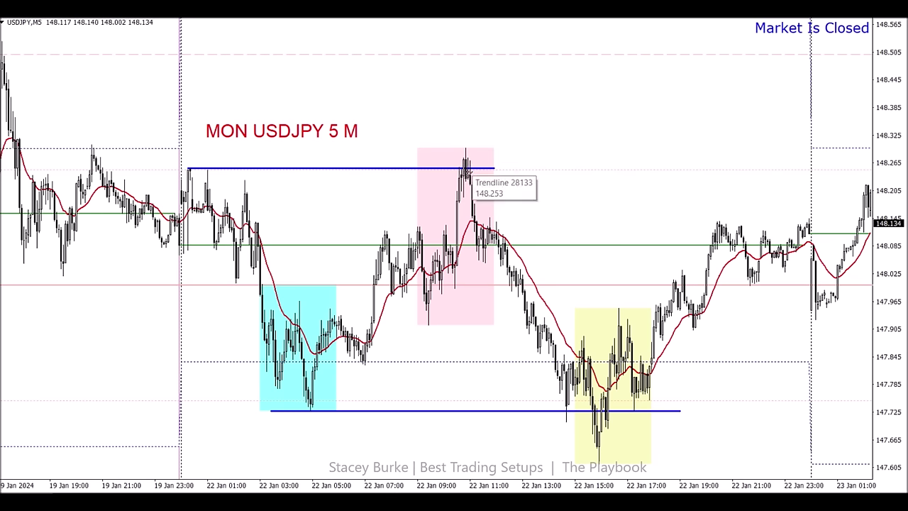
{"action": "left_click_drag", "start_coordinate": [457, 175], "coordinate": [475, 177]}
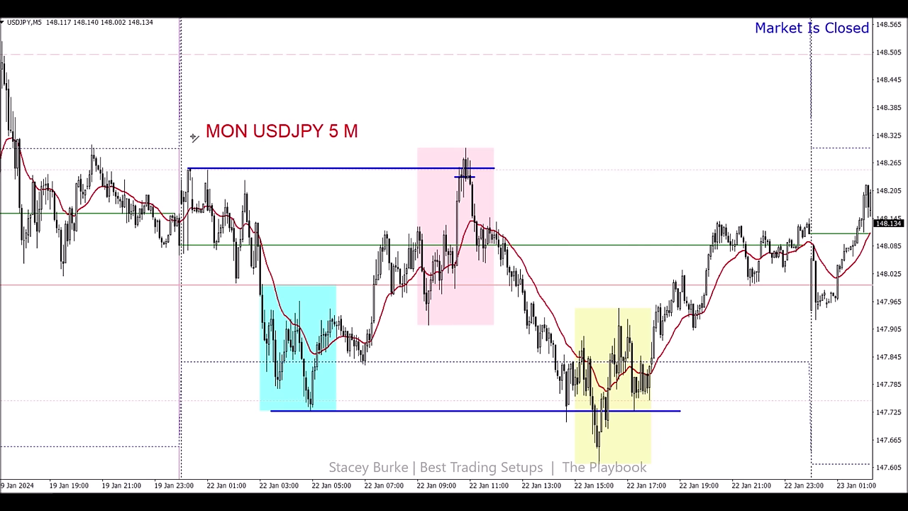
{"action": "left_click_drag", "start_coordinate": [183, 150], "coordinate": [501, 149]}
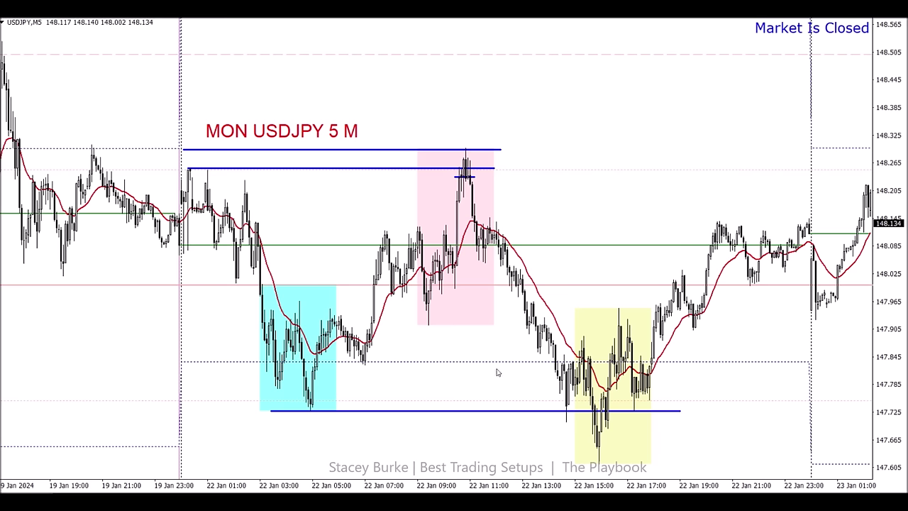
Delete the lower of the two top lines and the short line at the pink peak
{"action": "scroll", "coordinate": [497, 371], "scroll_direction": "down", "scroll_amount": 3}
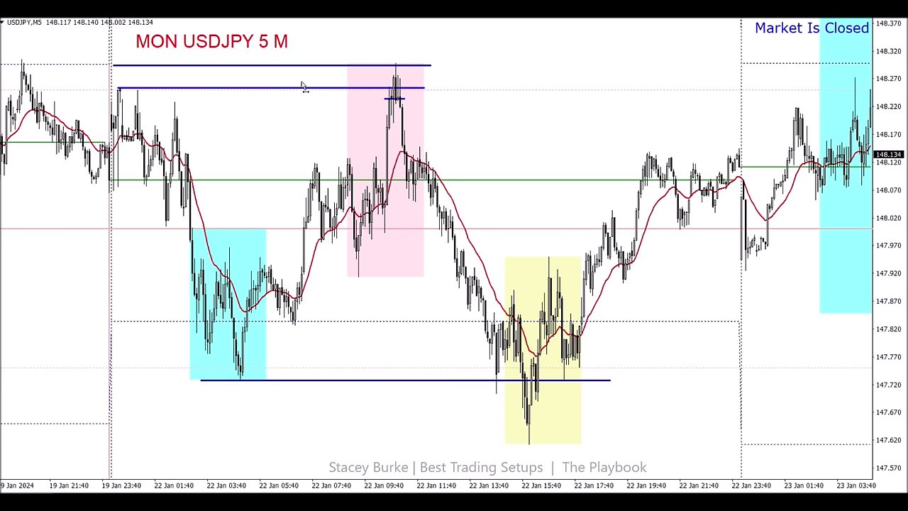
{"action": "double_click", "coordinate": [301, 87]}
{"action": "key", "text": "Delete"}
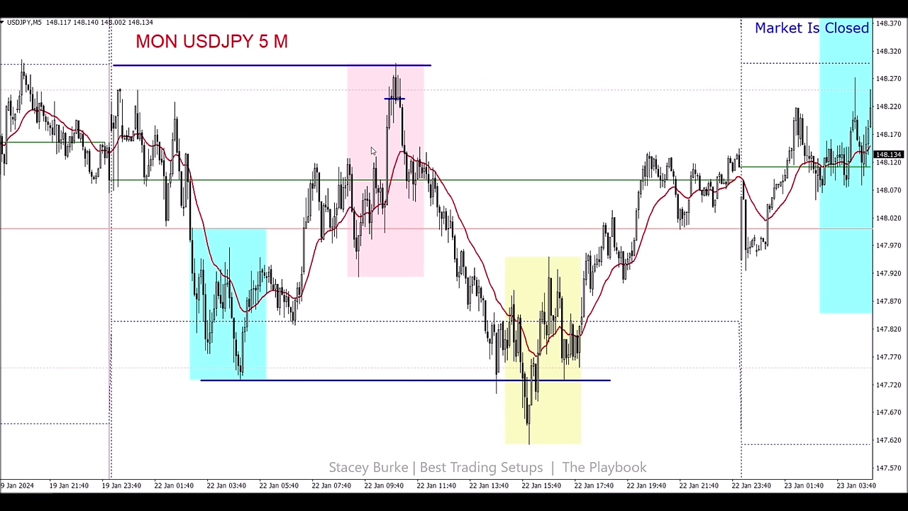
{"action": "double_click", "coordinate": [392, 98]}
{"action": "key", "text": "Delete"}
Shift the top blue line right to the pink peak and lower the bottom line below the cyan low
{"action": "double_click", "coordinate": [272, 65]}
{"action": "left_click_drag", "start_coordinate": [272, 65], "coordinate": [407, 65]}
{"action": "left_click_drag", "start_coordinate": [488, 68], "coordinate": [544, 67]}
{"action": "left_click_drag", "start_coordinate": [705, 64], "coordinate": [740, 64]}
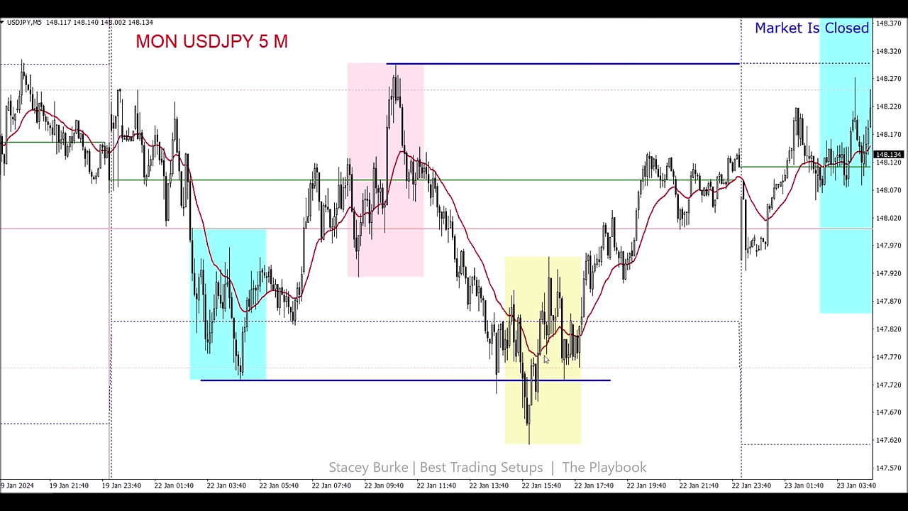
{"action": "double_click", "coordinate": [474, 381]}
{"action": "left_click_drag", "start_coordinate": [466, 383], "coordinate": [518, 396]}
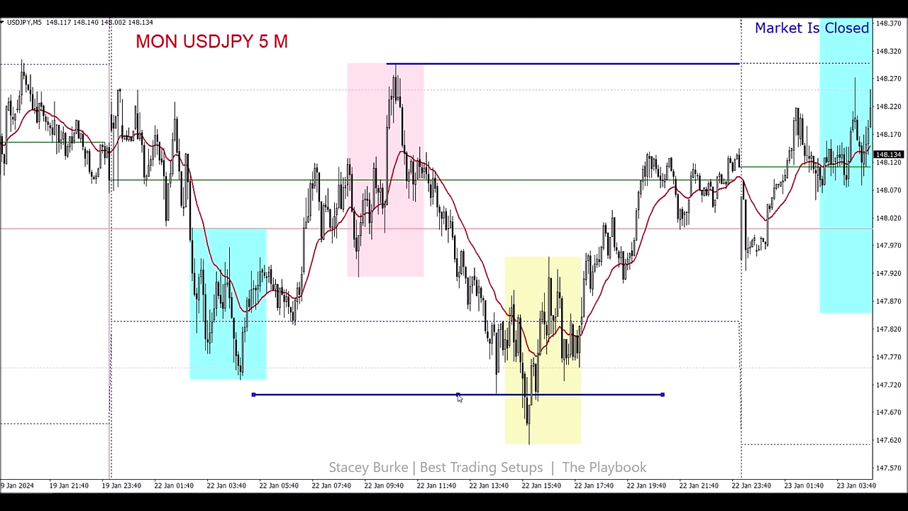
{"action": "double_click", "coordinate": [471, 393]}
Move the 'MON USDJPY 5 M' label beside the yellow box and zoom the chart in
{"action": "left_click_drag", "start_coordinate": [212, 39], "coordinate": [653, 352]}
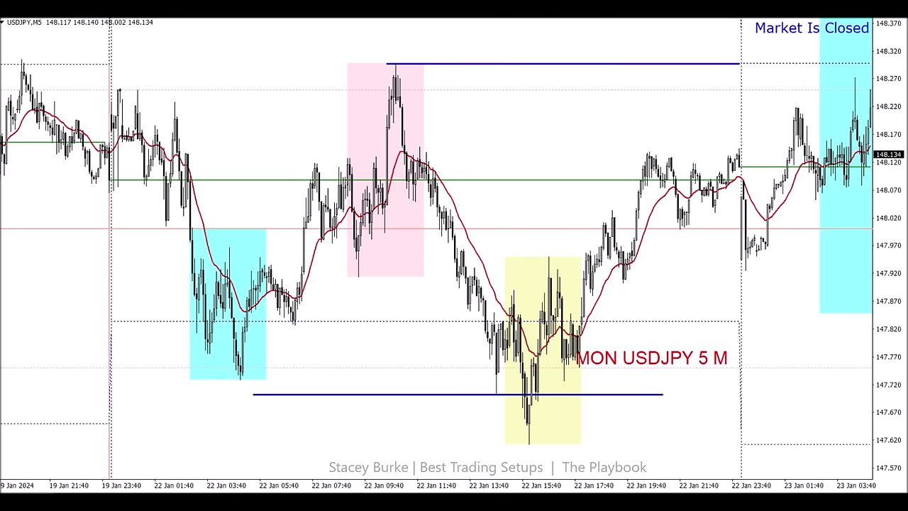
{"action": "key", "text": "plus"}
{"action": "scroll", "coordinate": [624, 142], "scroll_direction": "down", "scroll_amount": 5}
{"action": "scroll", "coordinate": [622, 202], "scroll_direction": "down", "scroll_amount": 5}
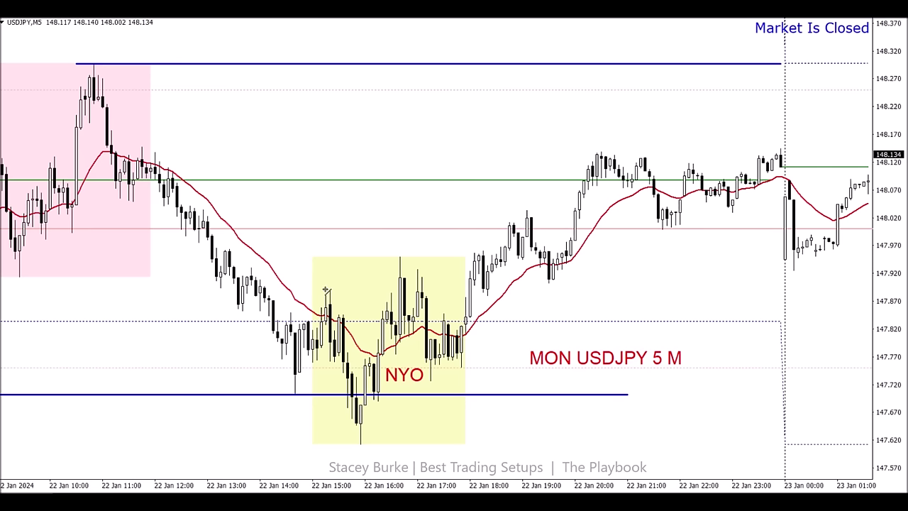
Draw short blue lines at an early NYO high, the NYO box high and the box low
{"action": "left_click_drag", "start_coordinate": [326, 289], "coordinate": [397, 291]}
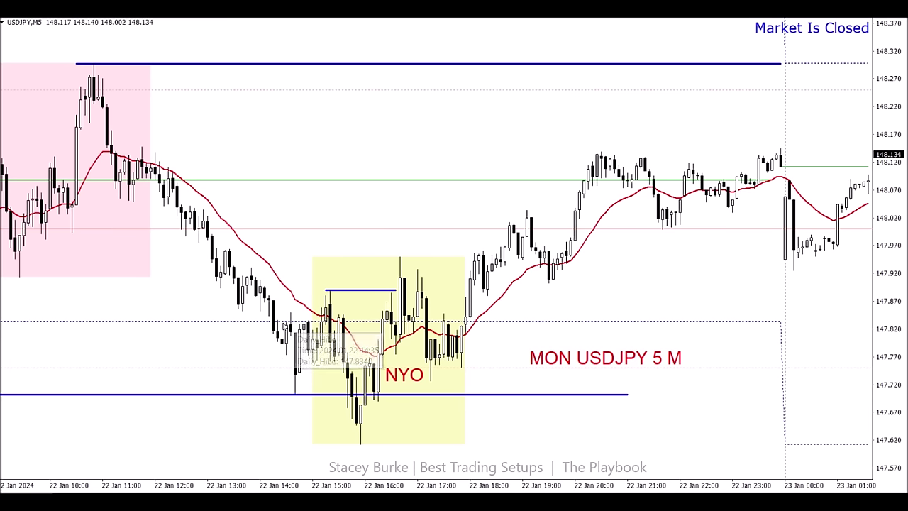
{"action": "mouse_move", "coordinate": [329, 306]}
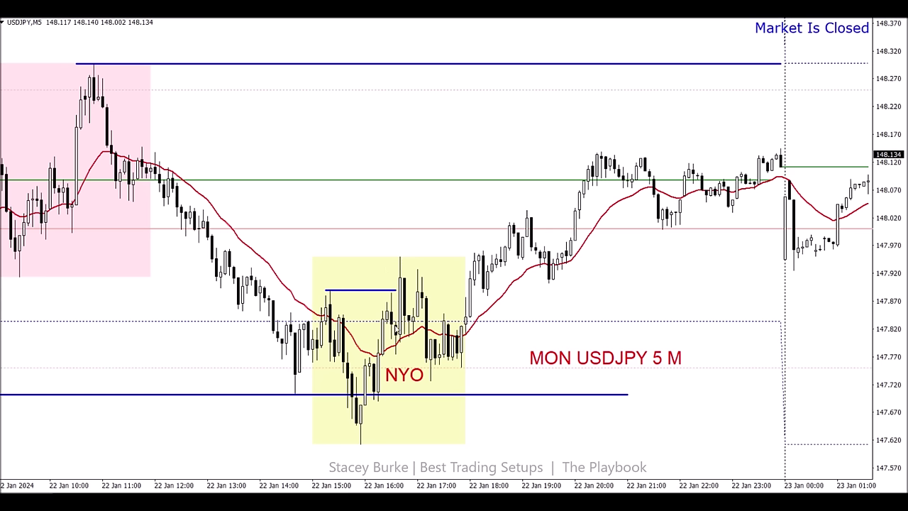
{"action": "double_click", "coordinate": [364, 290]}
{"action": "left_click_drag", "start_coordinate": [396, 257], "coordinate": [492, 257]}
{"action": "left_click_drag", "start_coordinate": [369, 363], "coordinate": [475, 363]}
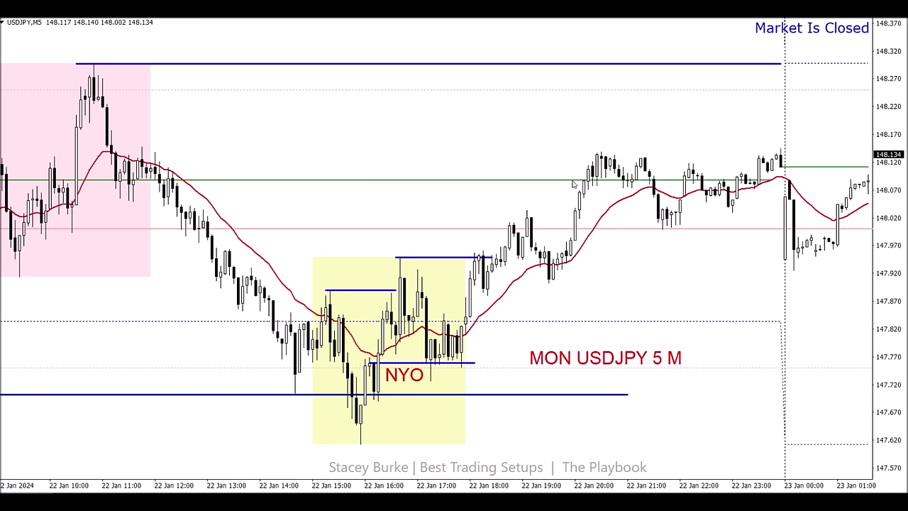
Draw two blue V shapes from trendline pairs meeting at the two lows near the NYO box
{"action": "mouse_move", "coordinate": [573, 184]}
{"action": "left_click_drag", "start_coordinate": [260, 338], "coordinate": [295, 394]}
{"action": "left_click_drag", "start_coordinate": [316, 355], "coordinate": [295, 394]}
{"action": "left_click_drag", "start_coordinate": [409, 342], "coordinate": [440, 379]}
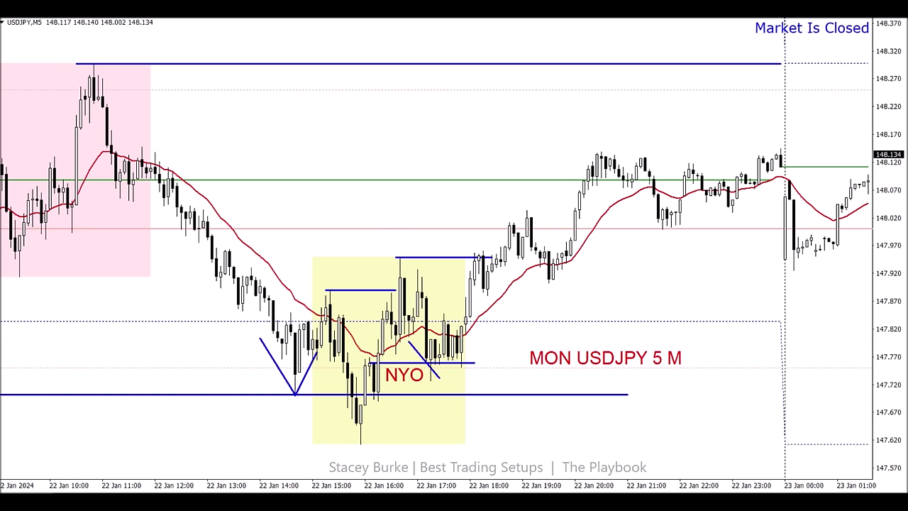
{"action": "left_click_drag", "start_coordinate": [474, 335], "coordinate": [440, 380]}
{"action": "mouse_move", "coordinate": [462, 343]}
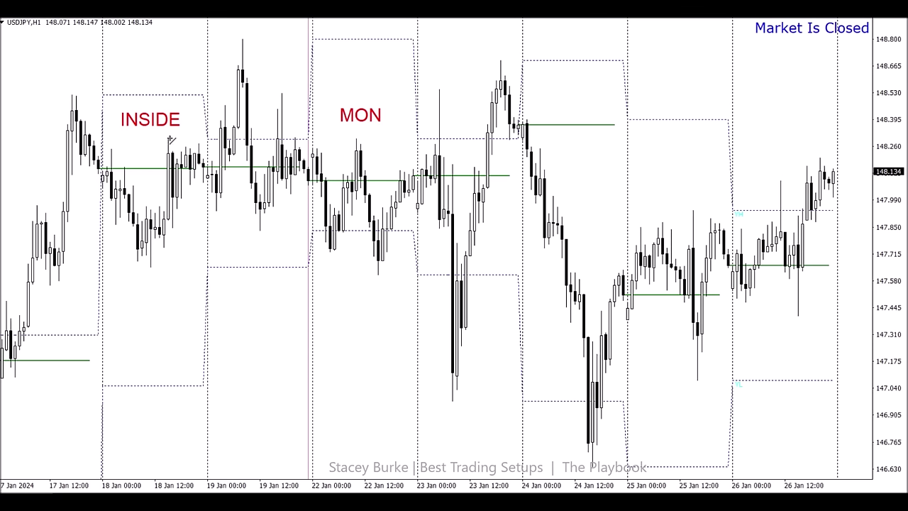
Draw blue lines at the INSIDE day high and low, extending the low line to Monday's low
{"action": "left_click_drag", "start_coordinate": [171, 140], "coordinate": [306, 139]}
{"action": "left_click", "coordinate": [188, 150]}
{"action": "left_click_drag", "start_coordinate": [151, 265], "coordinate": [386, 266]}
{"action": "left_click_drag", "start_coordinate": [269, 266], "coordinate": [260, 267]}
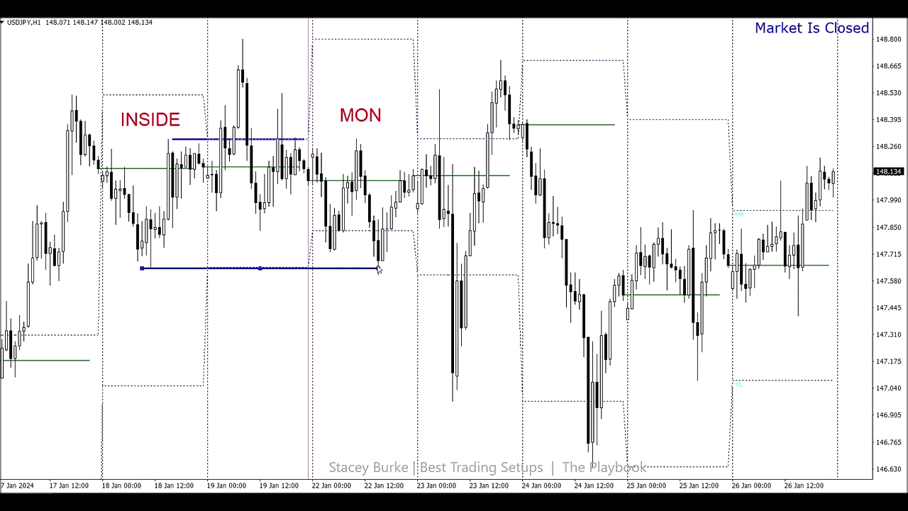
{"action": "left_click_drag", "start_coordinate": [380, 268], "coordinate": [382, 270]}
{"action": "mouse_move", "coordinate": [332, 250]}
Draw and delete a trial Fibonacci retracement on Monday, then delete the lower blue line
{"action": "left_click_drag", "start_coordinate": [321, 268], "coordinate": [320, 150]}
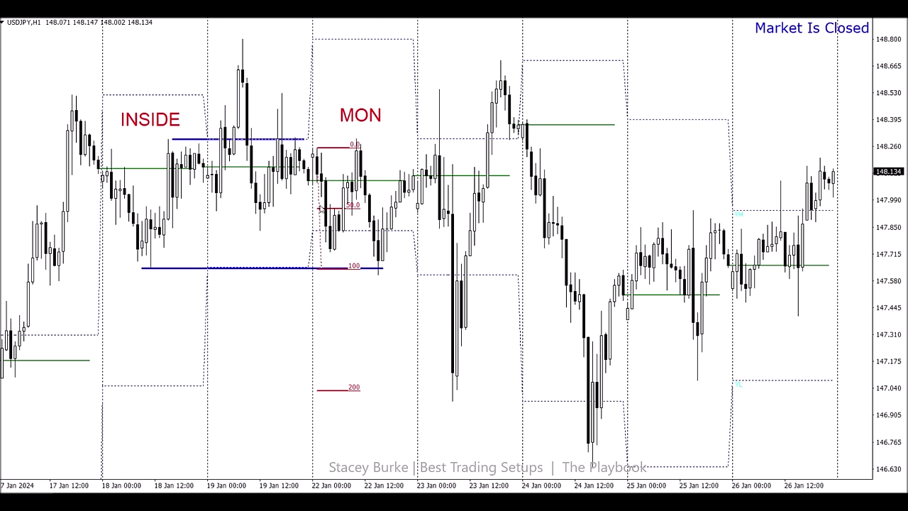
{"action": "key", "text": "Delete"}
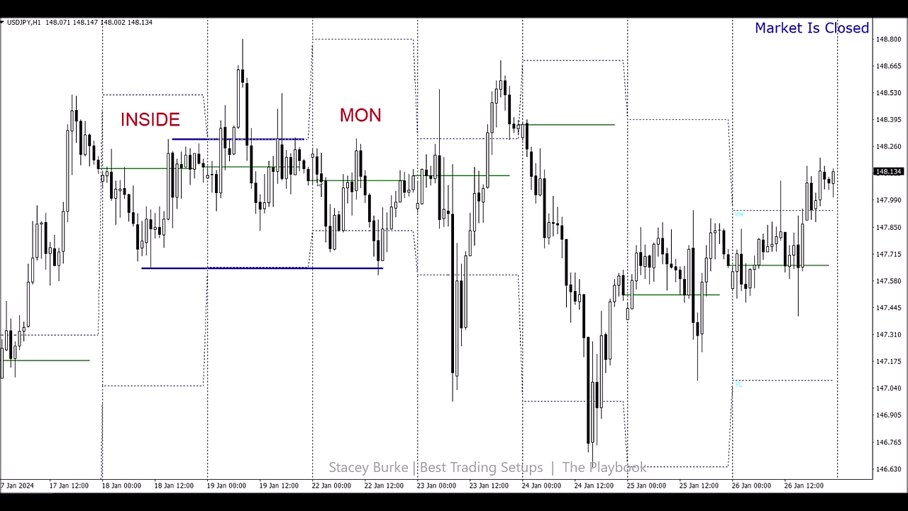
{"action": "mouse_move", "coordinate": [317, 181]}
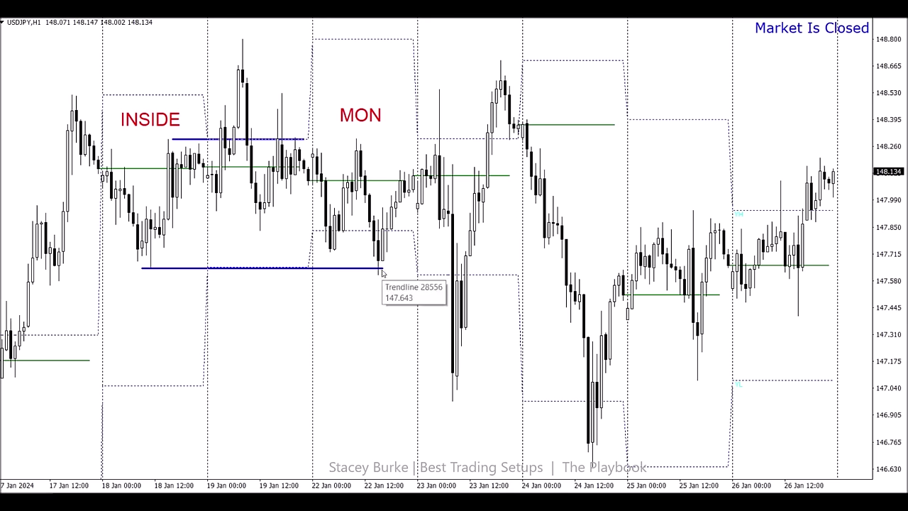
{"action": "double_click", "coordinate": [257, 269]}
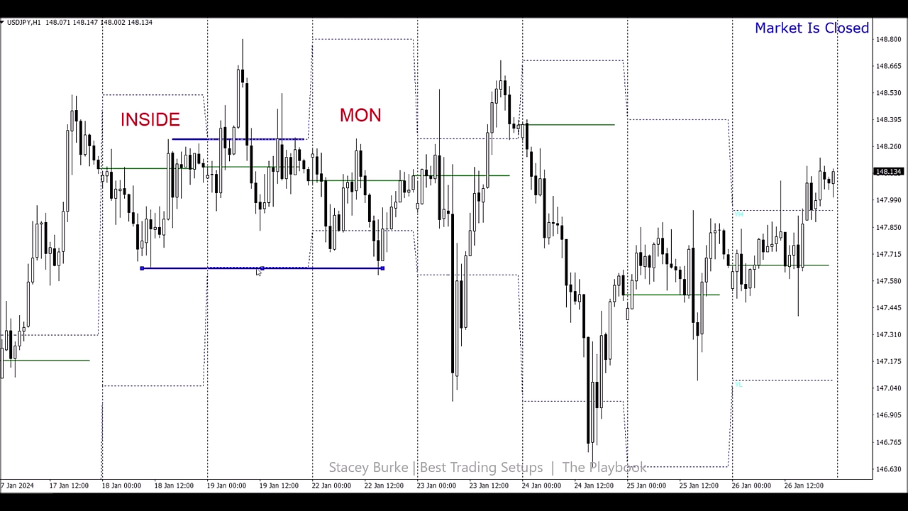
{"action": "left_click_drag", "start_coordinate": [260, 270], "coordinate": [329, 279]}
{"action": "key", "text": "Delete"}
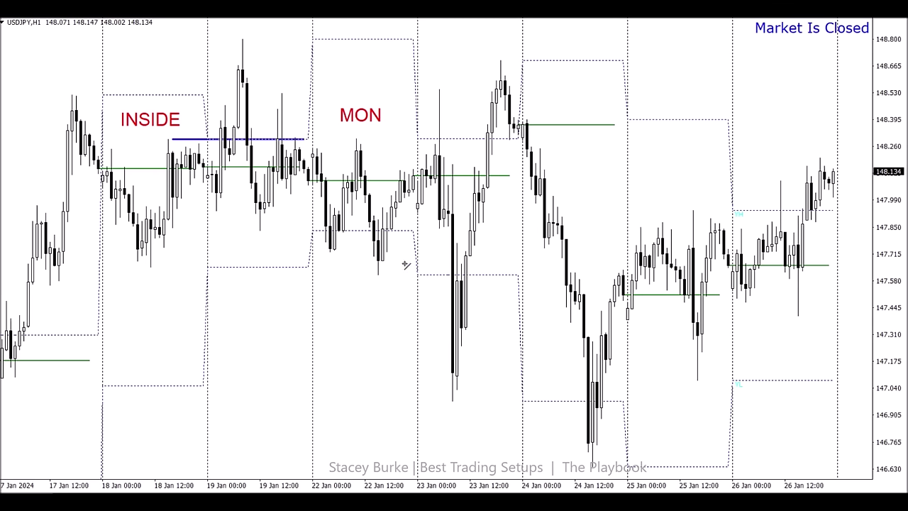
Draw blue lines at Monday's low, Tuesday's high, a middle level and Tuesday's 146.97 low
{"action": "left_click_drag", "start_coordinate": [369, 275], "coordinate": [444, 278]}
{"action": "mouse_move", "coordinate": [416, 88]}
{"action": "left_mouse_down"}
{"action": "mouse_move", "coordinate": [523, 88]}
{"action": "mouse_move", "coordinate": [466, 90]}
{"action": "left_mouse_up"}
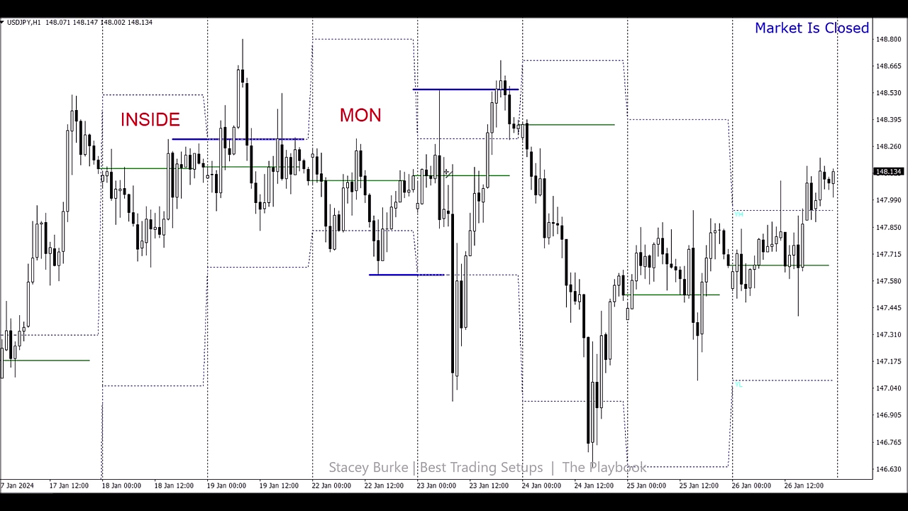
{"action": "left_click_drag", "start_coordinate": [448, 164], "coordinate": [484, 163]}
{"action": "left_click_drag", "start_coordinate": [444, 402], "coordinate": [589, 401]}
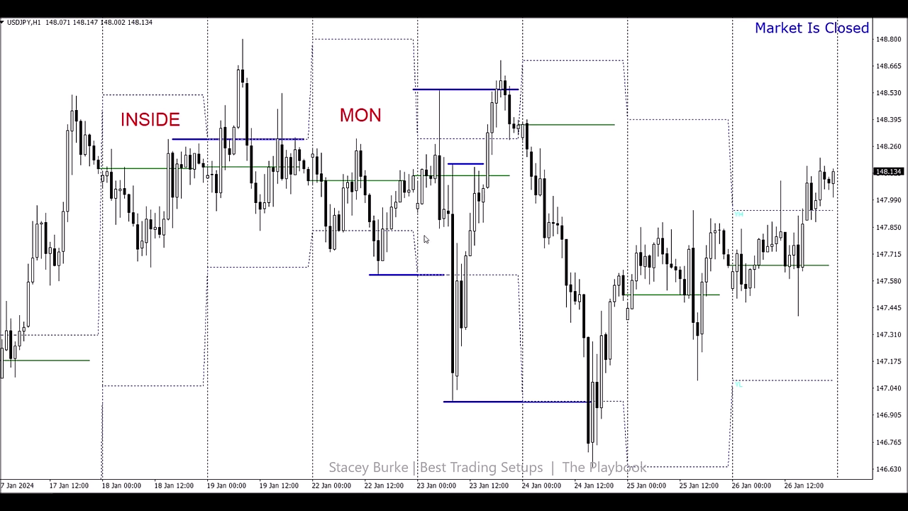
{"action": "left_click", "coordinate": [28, 87]}
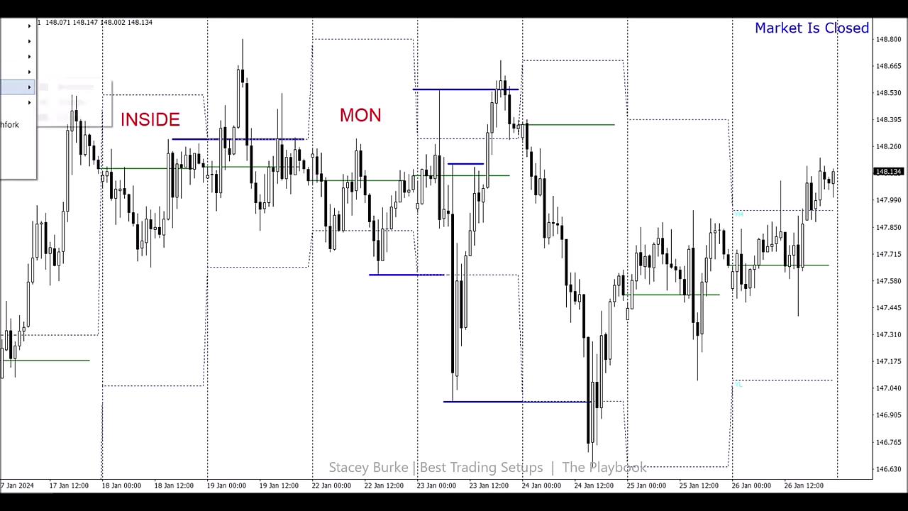
{"action": "left_click", "coordinate": [68, 87]}
{"action": "mouse_move", "coordinate": [219, 135]}
{"action": "left_mouse_down"}
{"action": "mouse_move", "coordinate": [272, 81]}
{"action": "mouse_move", "coordinate": [268, 47]}
{"action": "left_mouse_up"}
{"action": "scroll", "coordinate": [269, 206], "scroll_direction": "up", "scroll_amount": 2}
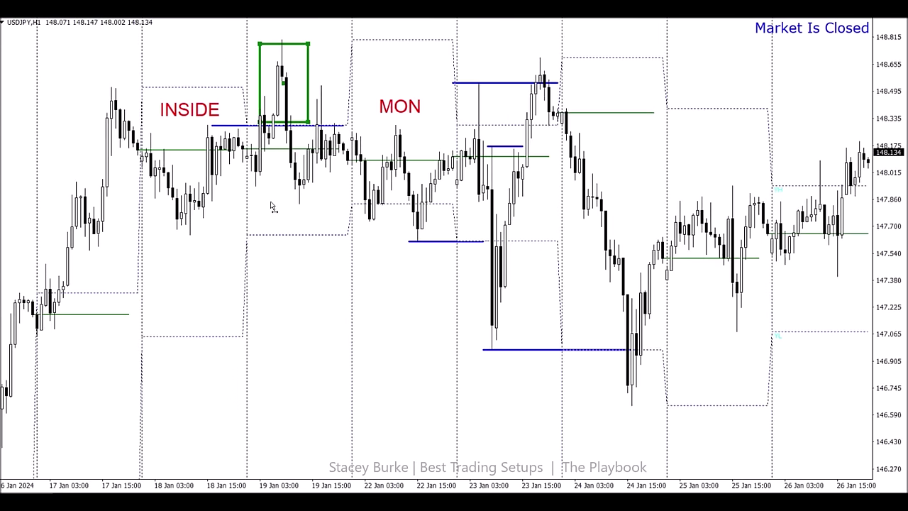
{"action": "left_click_drag", "start_coordinate": [310, 81], "coordinate": [429, 146]}
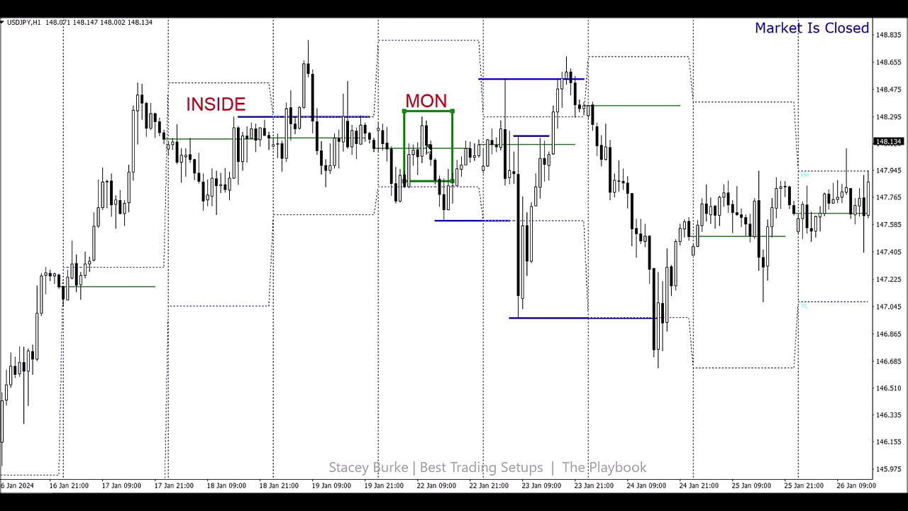
{"action": "left_click_drag", "start_coordinate": [429, 146], "coordinate": [440, 204]}
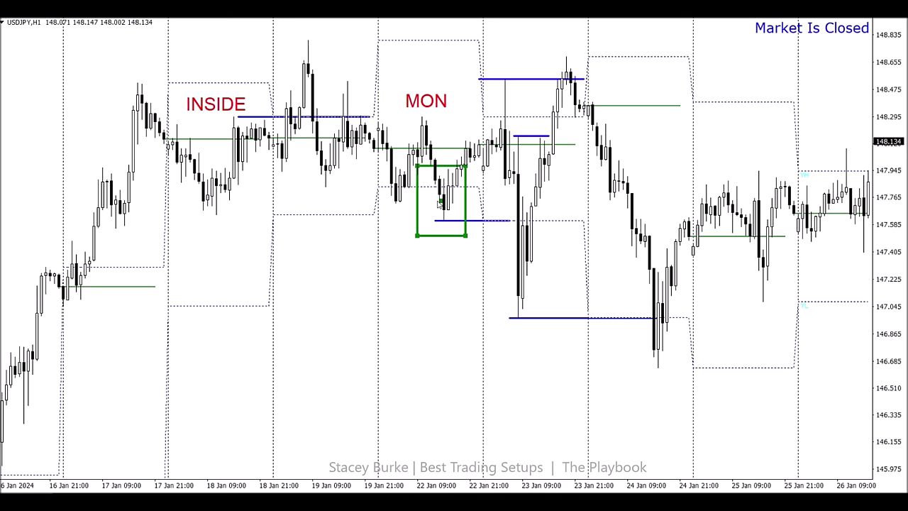
{"action": "left_click_drag", "start_coordinate": [439, 204], "coordinate": [448, 324]}
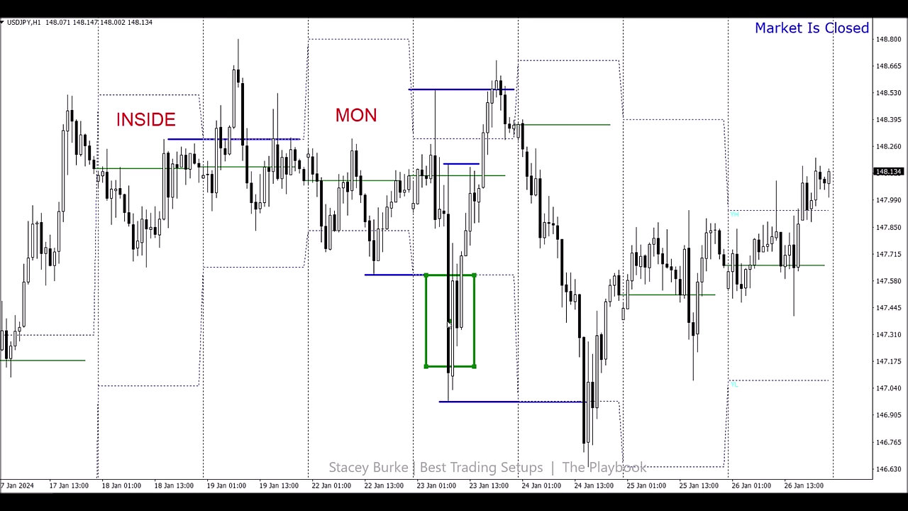
{"action": "left_click_drag", "start_coordinate": [448, 324], "coordinate": [468, 245]}
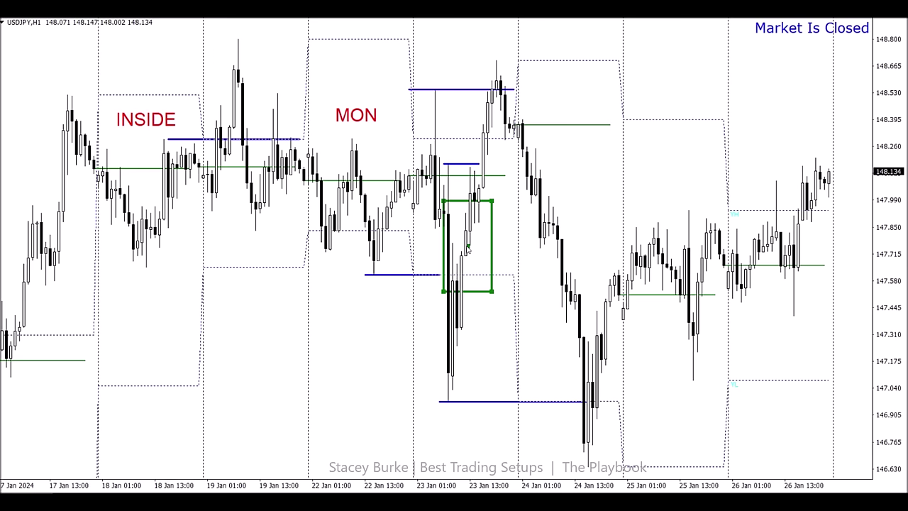
{"action": "left_click_drag", "start_coordinate": [467, 247], "coordinate": [443, 326]}
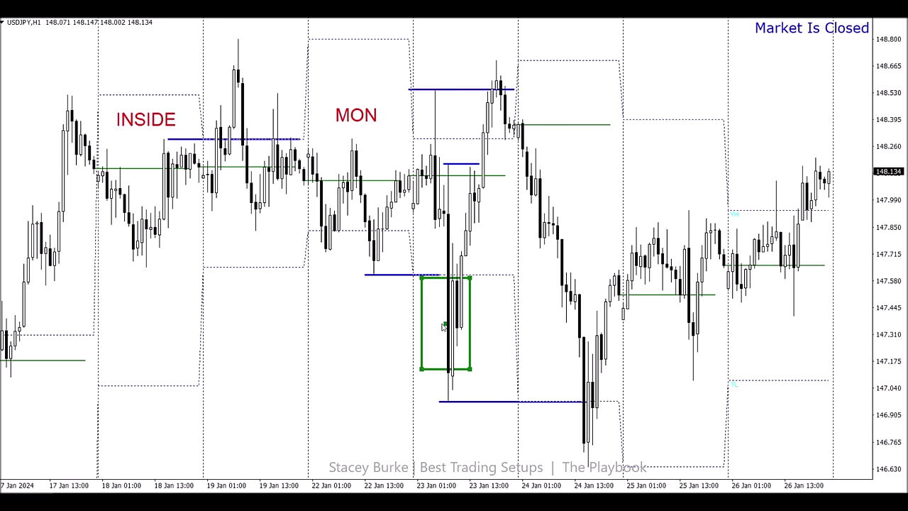
{"action": "left_click_drag", "start_coordinate": [443, 327], "coordinate": [481, 227]}
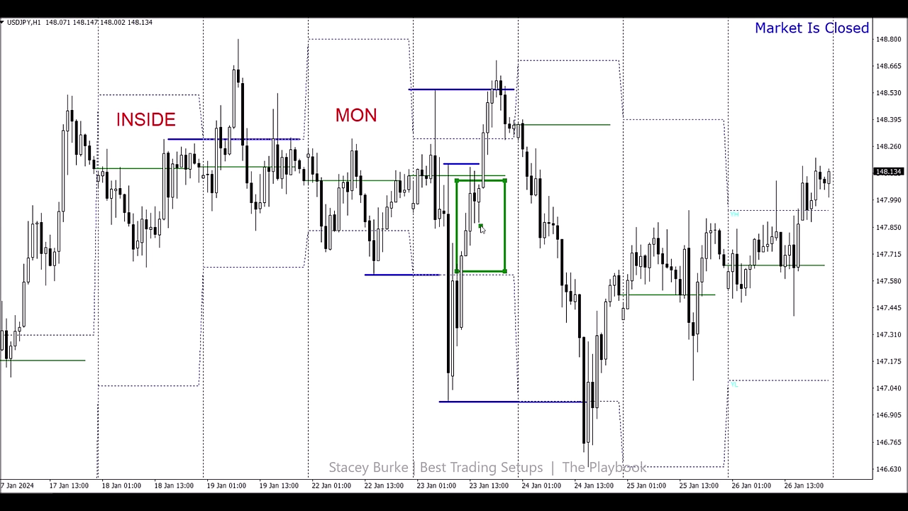
{"action": "left_click_drag", "start_coordinate": [480, 227], "coordinate": [441, 169]}
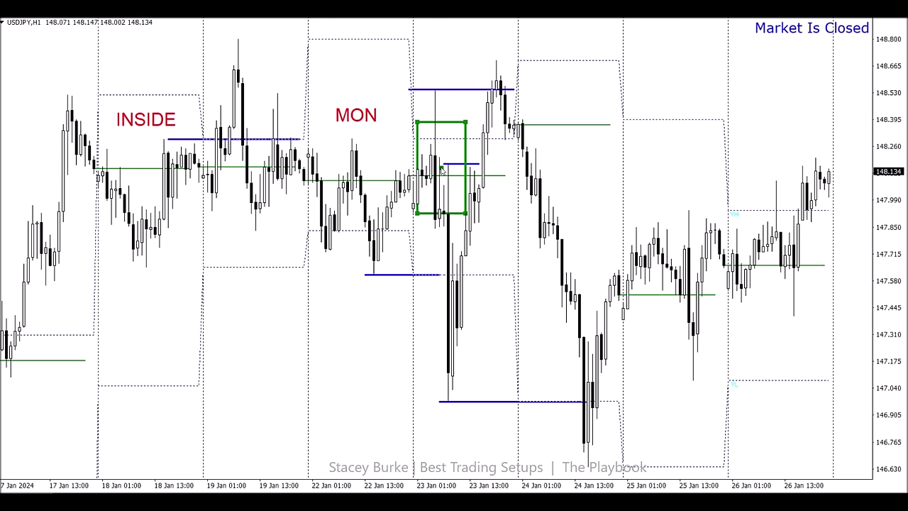
{"action": "key", "text": "Delete"}
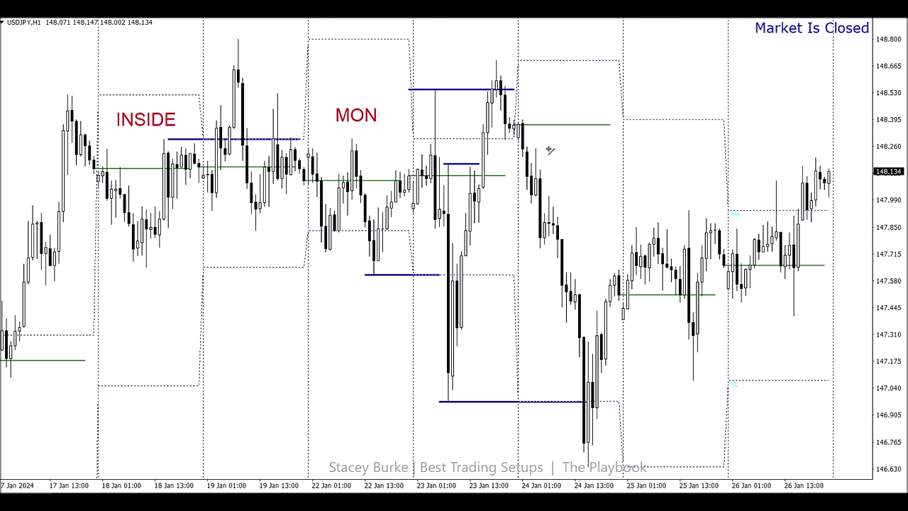
Draw a navy horizontal line at the support level, extending it from the cyan box toward the yellow box
{"action": "mouse_move", "coordinate": [431, 221]}
{"action": "left_mouse_down"}
{"action": "mouse_move", "coordinate": [496, 221]}
{"action": "mouse_move", "coordinate": [466, 222]}
{"action": "mouse_move", "coordinate": [467, 162]}
{"action": "mouse_move", "coordinate": [458, 210]}
{"action": "left_mouse_up"}
{"action": "double_click", "coordinate": [465, 222]}
{"action": "left_click", "coordinate": [480, 201]}
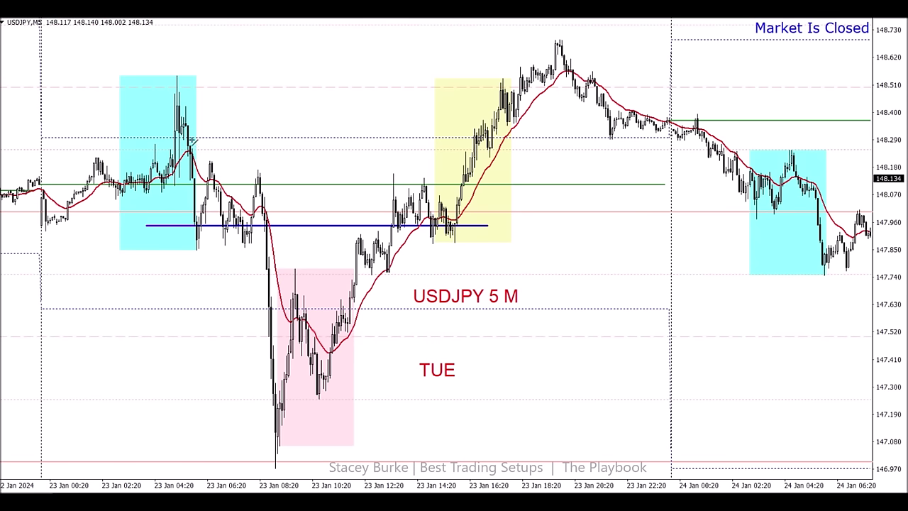
{"action": "left_click_drag", "start_coordinate": [176, 75], "coordinate": [548, 74]}
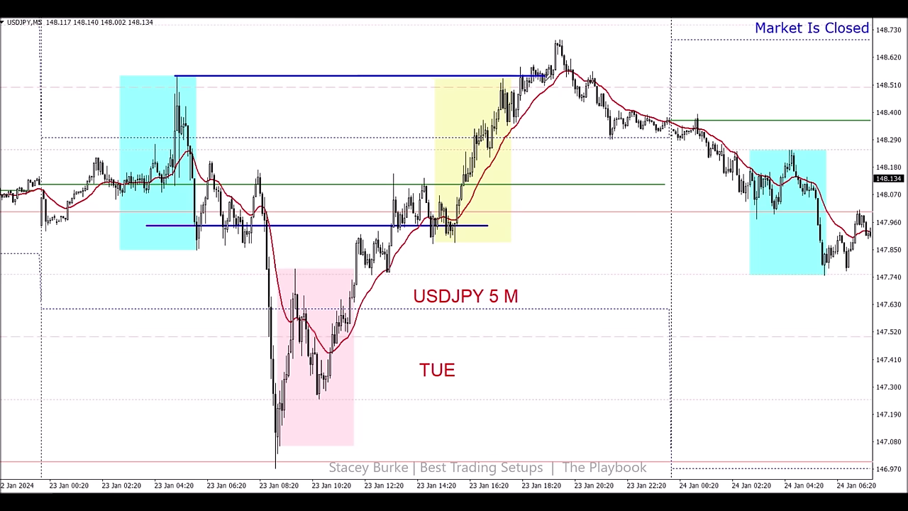
{"action": "scroll", "coordinate": [284, 150], "scroll_direction": "up", "scroll_amount": 6}
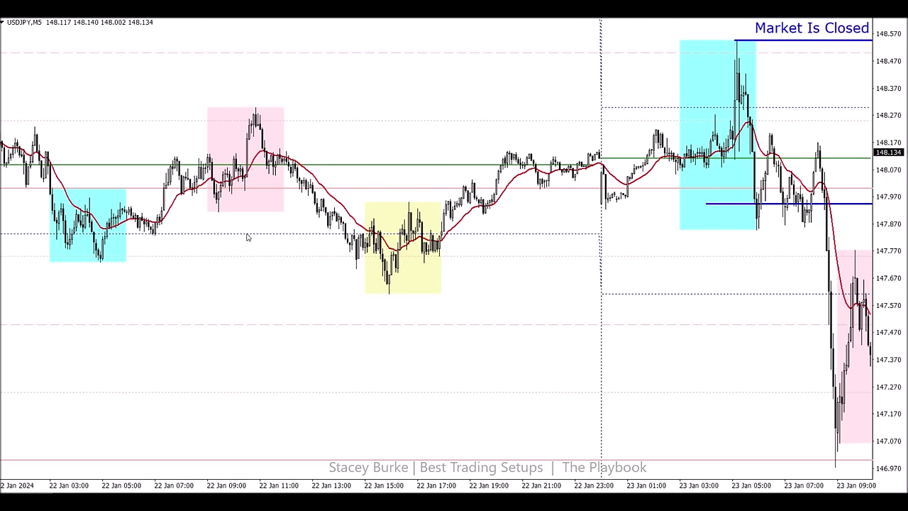
{"action": "scroll", "coordinate": [330, 247], "scroll_direction": "down", "scroll_amount": 4}
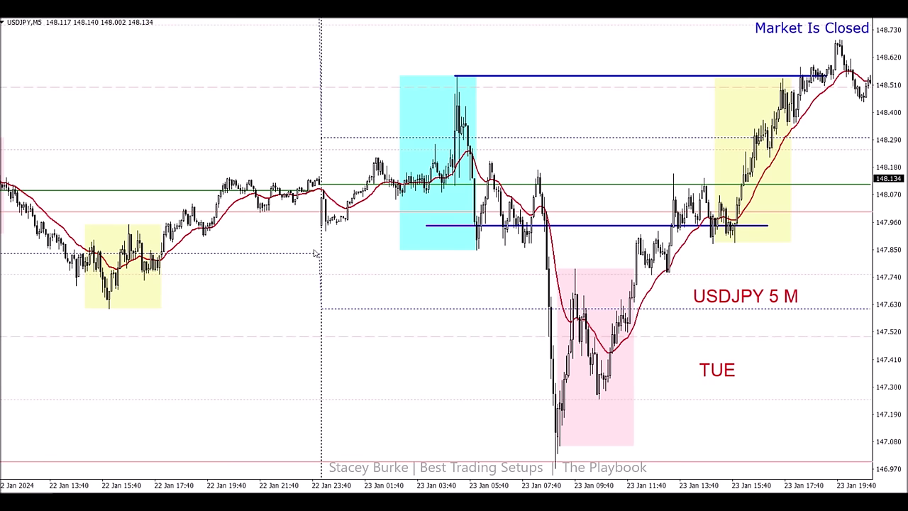
{"action": "scroll", "coordinate": [314, 253], "scroll_direction": "down", "scroll_amount": 1}
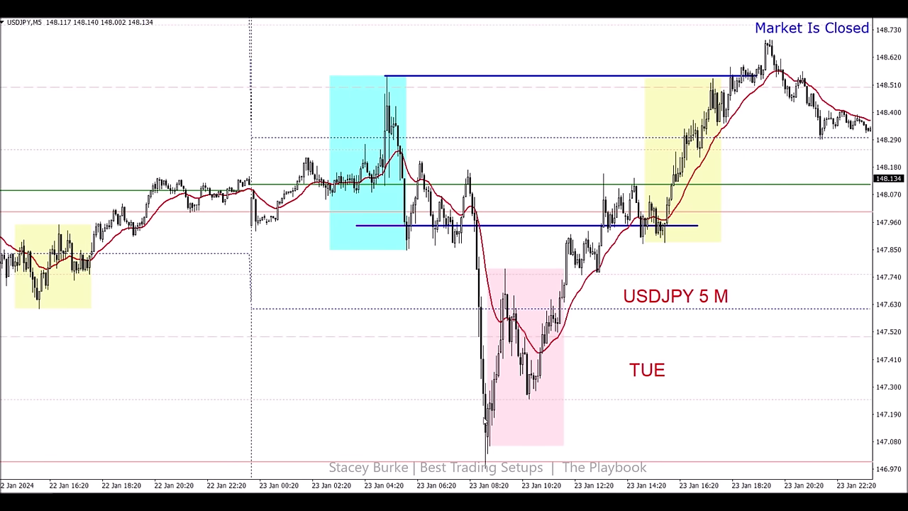
{"action": "scroll", "coordinate": [407, 394], "scroll_direction": "up", "scroll_amount": 1}
{"action": "scroll", "coordinate": [406, 395], "scroll_direction": "down", "scroll_amount": 2}
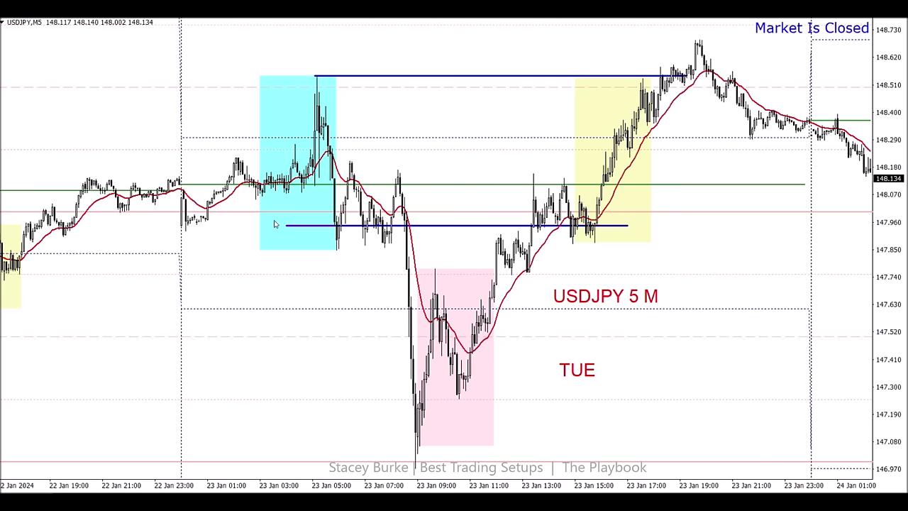
{"action": "scroll", "coordinate": [380, 242], "scroll_direction": "down", "scroll_amount": 2}
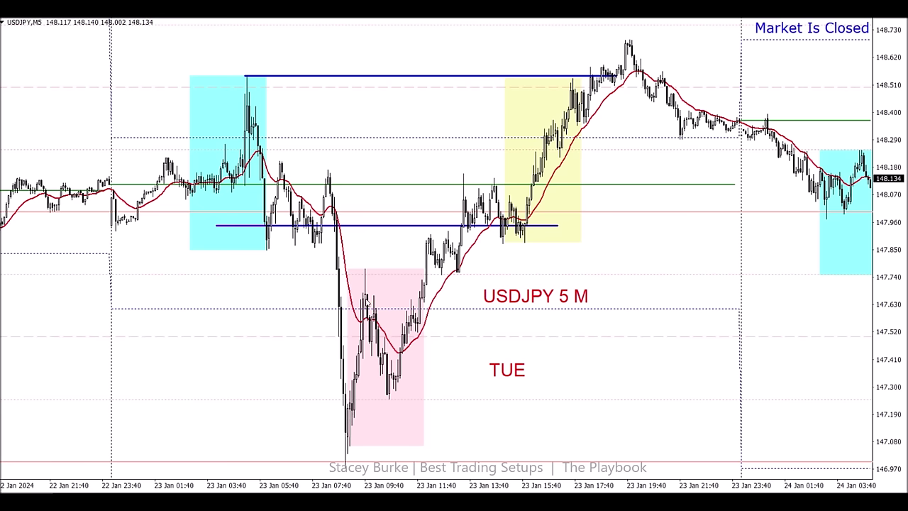
Zoom in and draw a blue level line at the pink-box swing low
{"action": "mouse_move", "coordinate": [374, 317]}
{"action": "key", "text": "plus"}
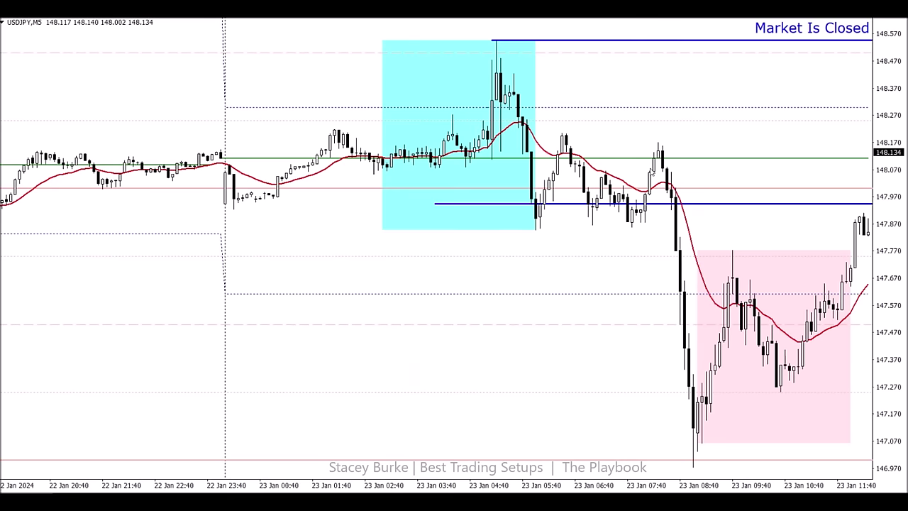
{"action": "scroll", "coordinate": [517, 306], "scroll_direction": "down", "scroll_amount": 10}
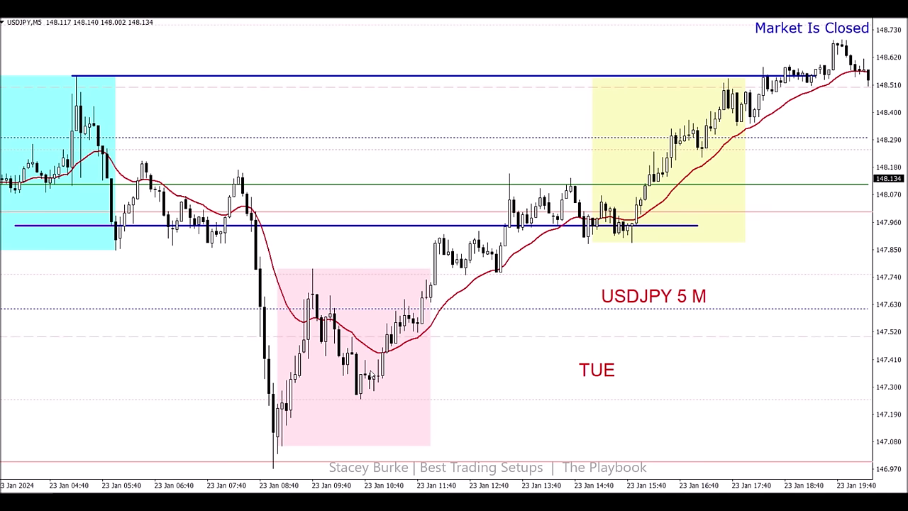
{"action": "mouse_move", "coordinate": [386, 354]}
{"action": "left_click_drag", "start_coordinate": [274, 382], "coordinate": [397, 382]}
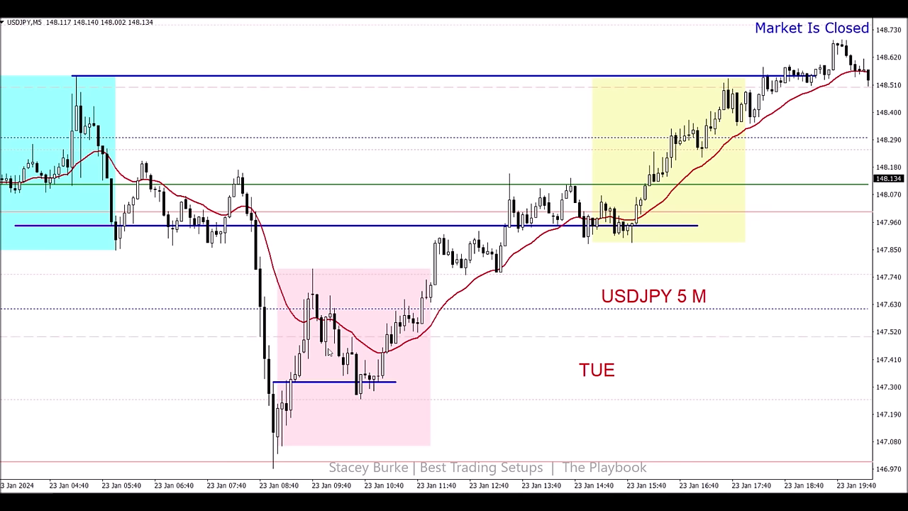
Draw a green rectangle around two candles inside the pink box
{"action": "left_click", "coordinate": [22, 18]}
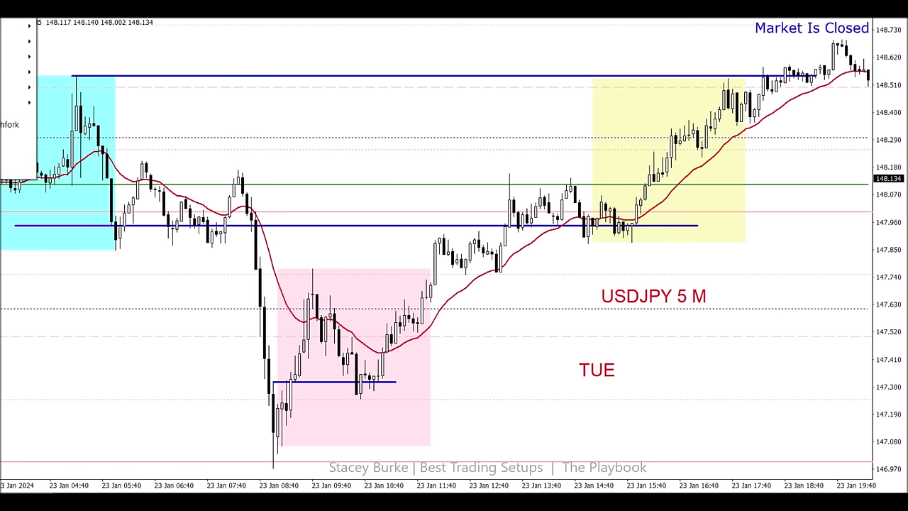
{"action": "mouse_move", "coordinate": [22, 71]}
{"action": "left_click", "coordinate": [81, 87]}
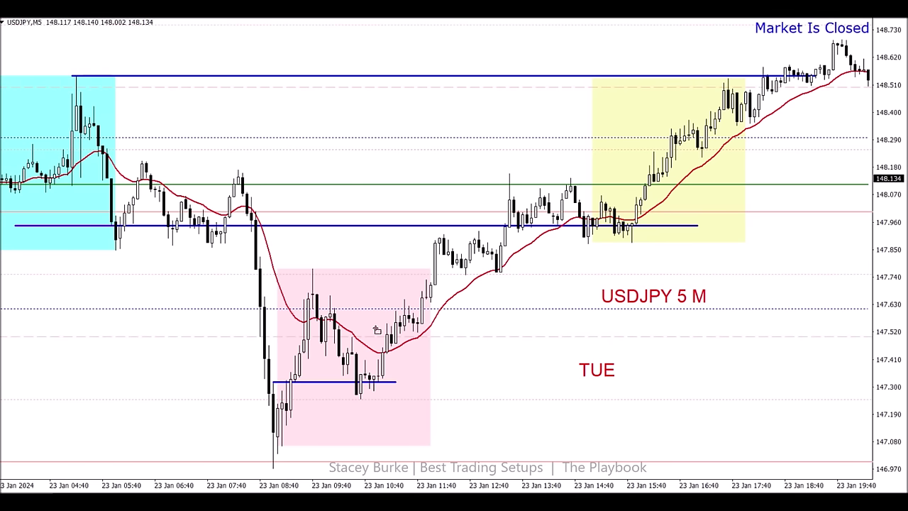
{"action": "left_click_drag", "start_coordinate": [316, 314], "coordinate": [336, 359]}
Add levels near 147.41, 147.24 and 147.60, a rising trendline from the low, and a Fibonacci retracement
{"action": "mouse_move", "coordinate": [376, 380]}
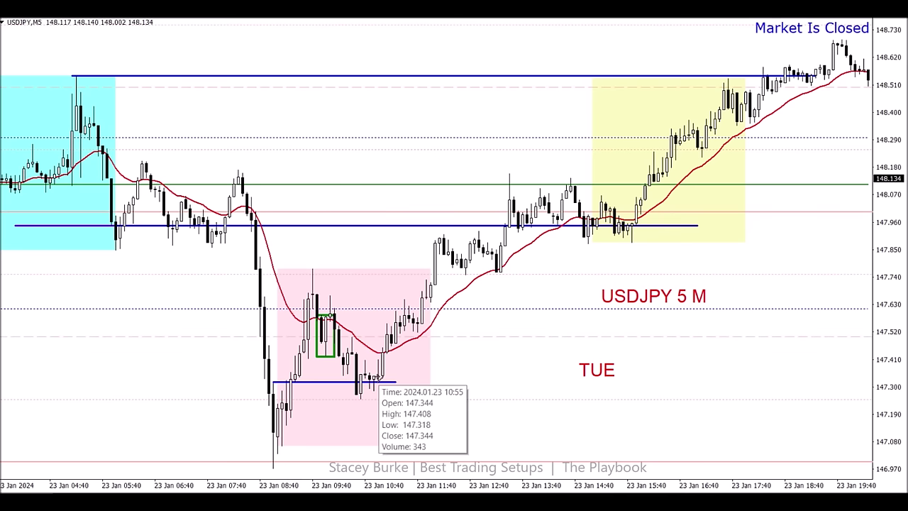
{"action": "mouse_move", "coordinate": [360, 359]}
{"action": "left_mouse_down"}
{"action": "mouse_move", "coordinate": [404, 361]}
{"action": "mouse_move", "coordinate": [395, 361]}
{"action": "left_mouse_up"}
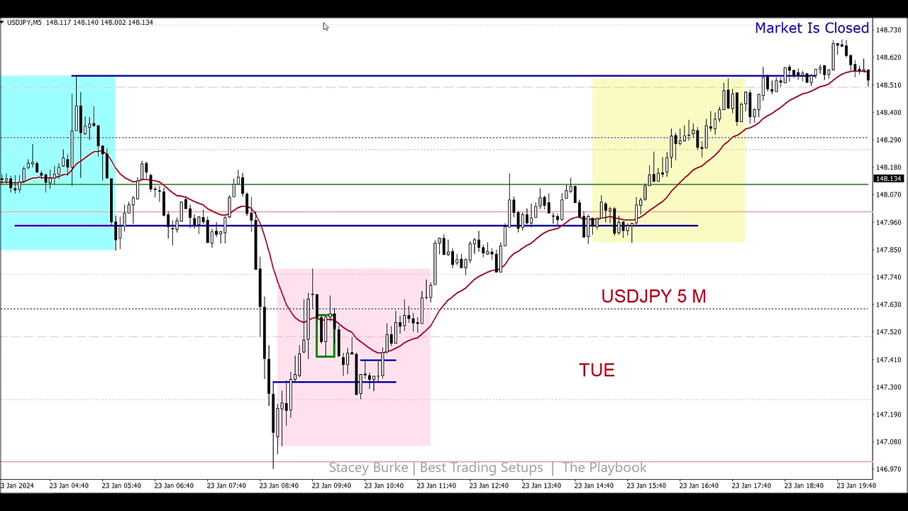
{"action": "left_click_drag", "start_coordinate": [270, 404], "coordinate": [352, 404]}
{"action": "left_click_drag", "start_coordinate": [234, 312], "coordinate": [462, 311]}
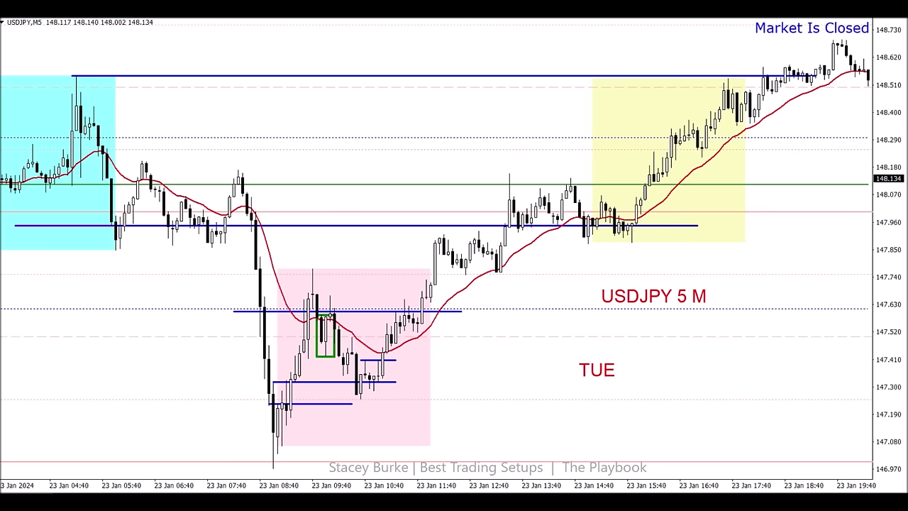
{"action": "mouse_move", "coordinate": [274, 468]}
{"action": "left_mouse_down"}
{"action": "mouse_move", "coordinate": [449, 397]}
{"action": "mouse_move", "coordinate": [476, 316]}
{"action": "left_mouse_up"}
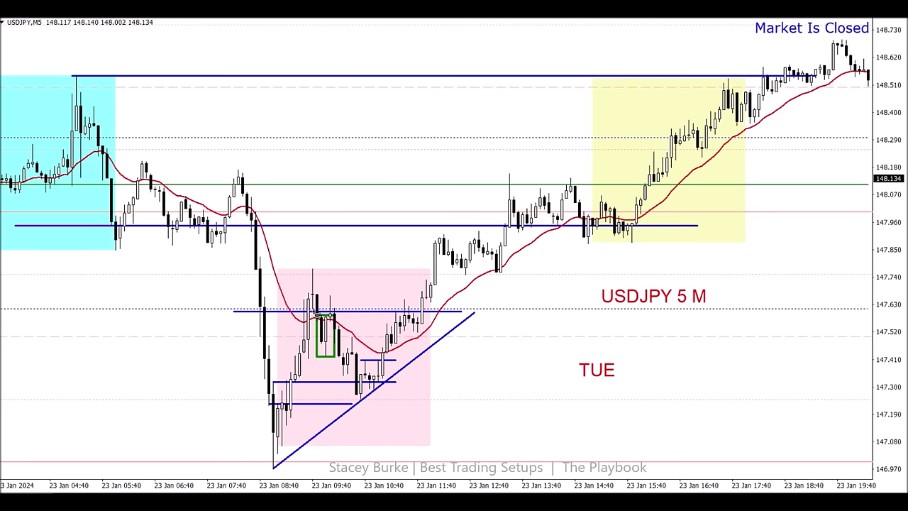
{"action": "left_click_drag", "start_coordinate": [314, 265], "coordinate": [231, 470]}
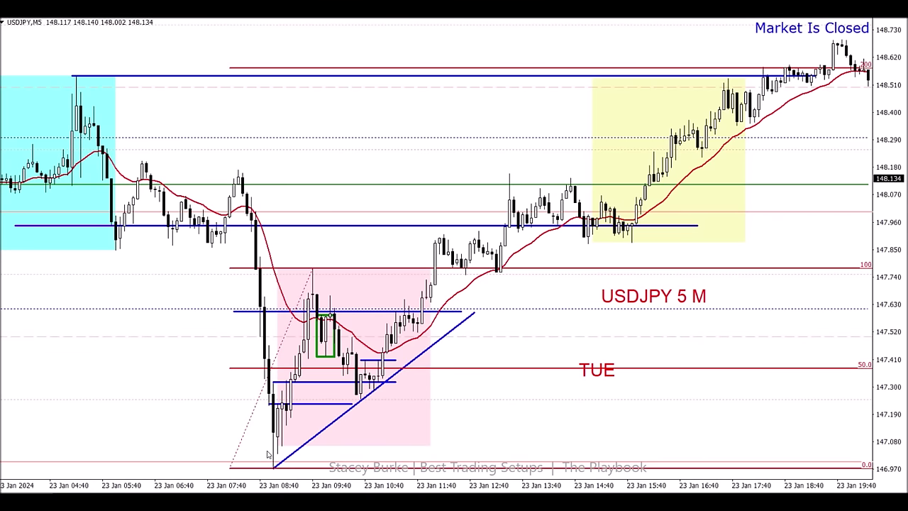
Draw a horizontal line from the 13:20 high near 148.17 into the yellow box
{"action": "scroll", "coordinate": [407, 445], "scroll_direction": "down", "scroll_amount": 4}
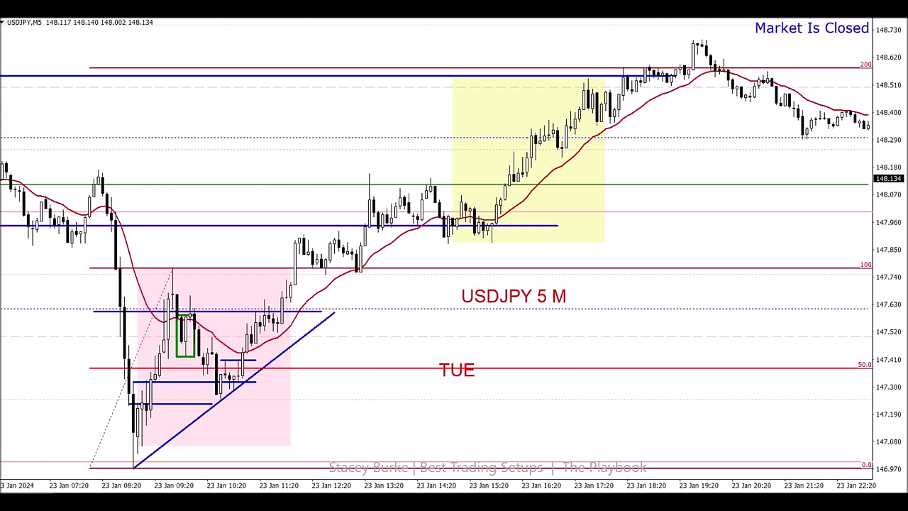
{"action": "mouse_move", "coordinate": [365, 171]}
{"action": "left_mouse_down"}
{"action": "mouse_move", "coordinate": [546, 172]}
{"action": "mouse_move", "coordinate": [537, 172]}
{"action": "left_mouse_up"}
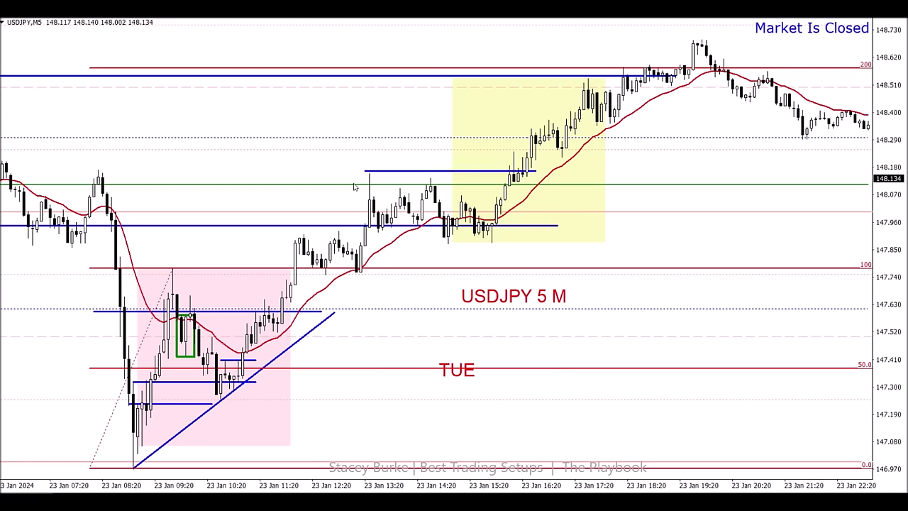
{"action": "scroll", "coordinate": [318, 175], "scroll_direction": "up", "scroll_amount": 3}
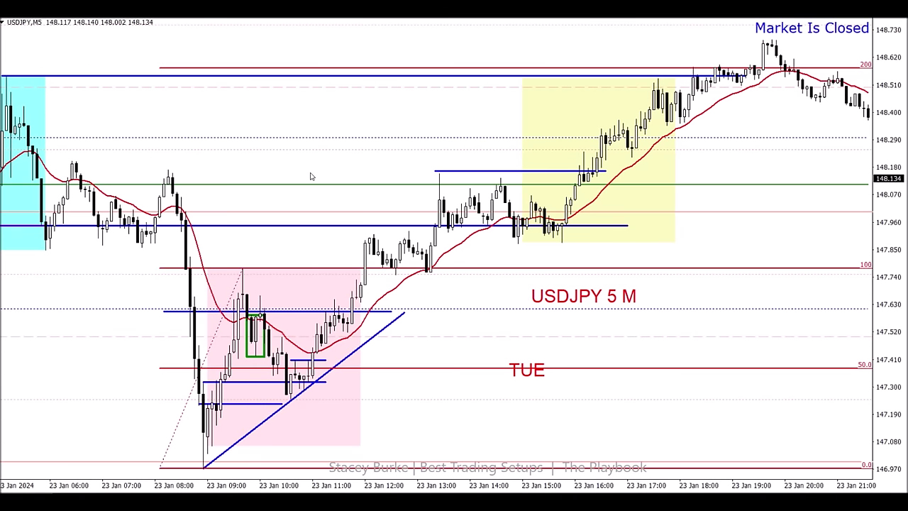
{"action": "mouse_move", "coordinate": [135, 311]}
{"action": "scroll", "coordinate": [178, 387], "scroll_direction": "down", "scroll_amount": 2}
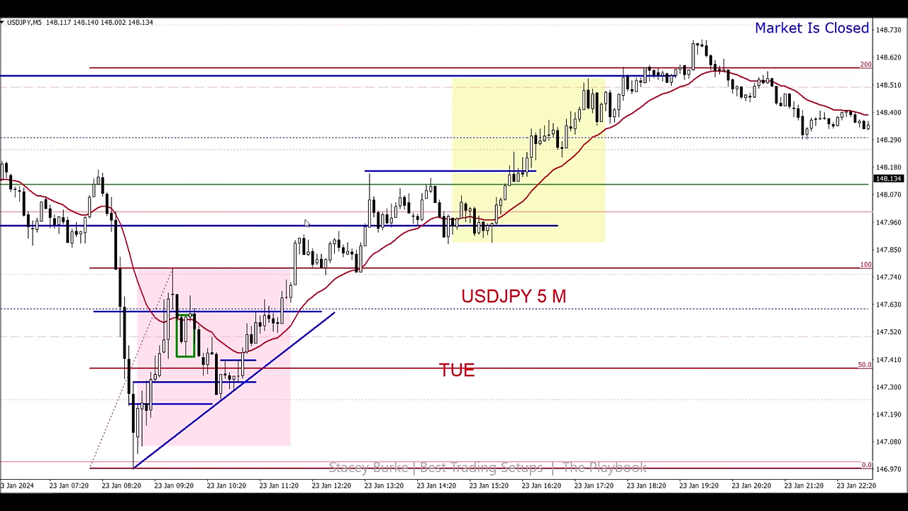
{"action": "scroll", "coordinate": [308, 225], "scroll_direction": "down", "scroll_amount": 2}
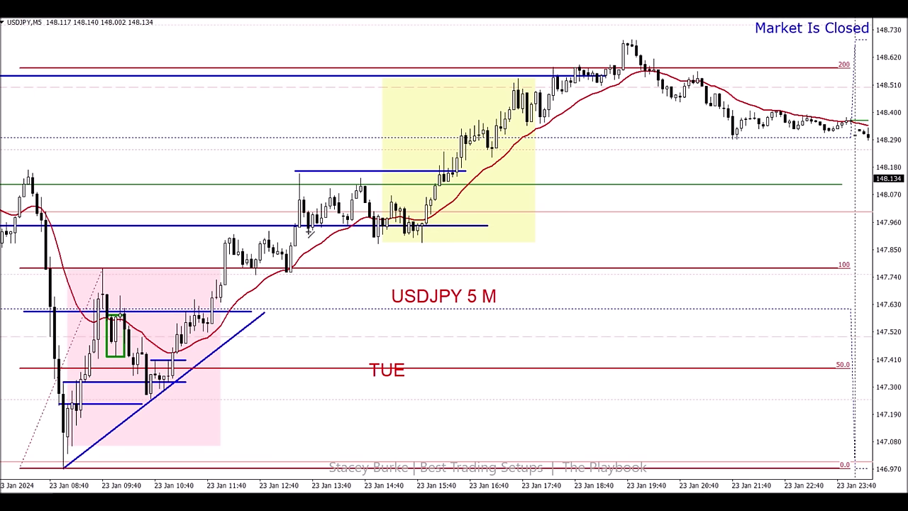
Draw a horizontal level near 147.90 under the midday lows and drag the TUE label lower
{"action": "mouse_move", "coordinate": [234, 236]}
{"action": "left_mouse_down"}
{"action": "mouse_move", "coordinate": [448, 239]}
{"action": "mouse_move", "coordinate": [441, 237]}
{"action": "left_mouse_up"}
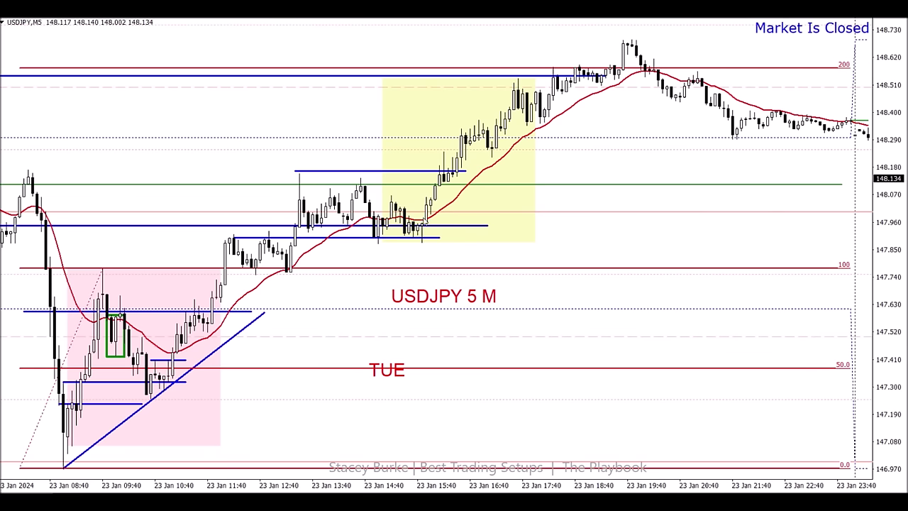
{"action": "mouse_move", "coordinate": [423, 226]}
{"action": "left_click_drag", "start_coordinate": [387, 364], "coordinate": [409, 381]}
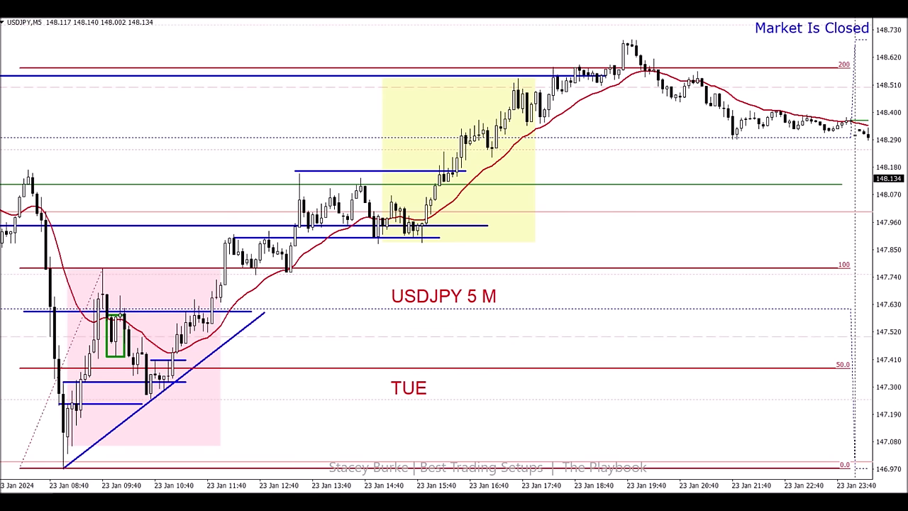
Switch the USDJPY chart to the M15 timeframe
{"action": "mouse_move", "coordinate": [461, 312]}
{"action": "type", "text": "M15"}
{"action": "key", "text": "Return"}
{"action": "scroll", "coordinate": [390, 154], "scroll_direction": "up", "scroll_amount": 5}
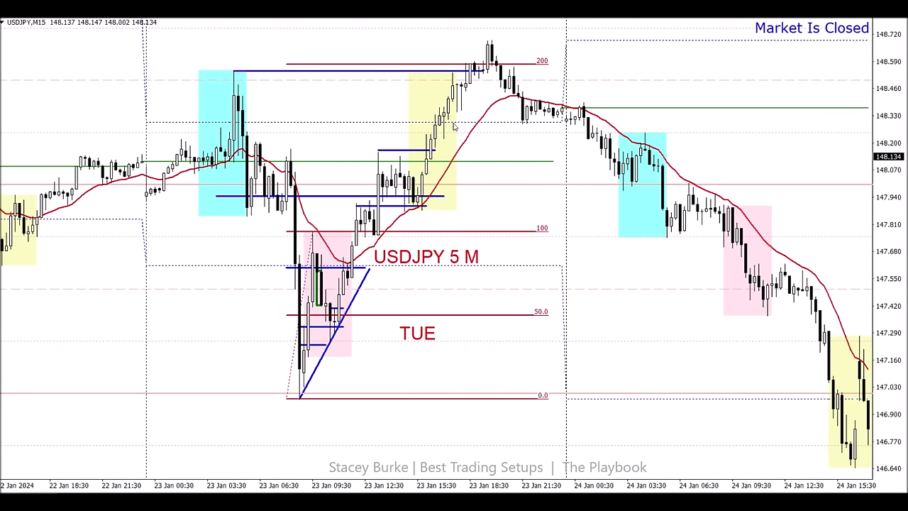
{"action": "scroll", "coordinate": [359, 194], "scroll_direction": "up", "scroll_amount": 5}
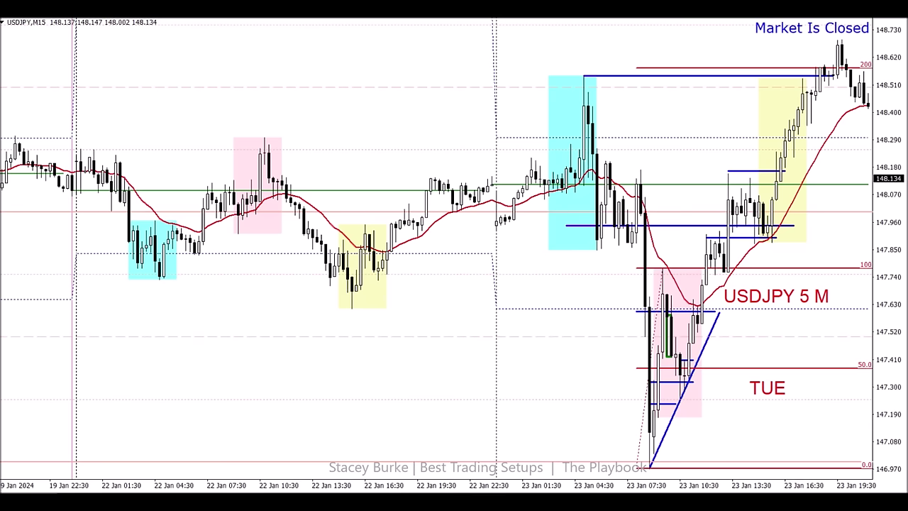
Zoom out and draw a level from the 22 Jan yellow-box low near 147.62
{"action": "key", "text": "minus"}
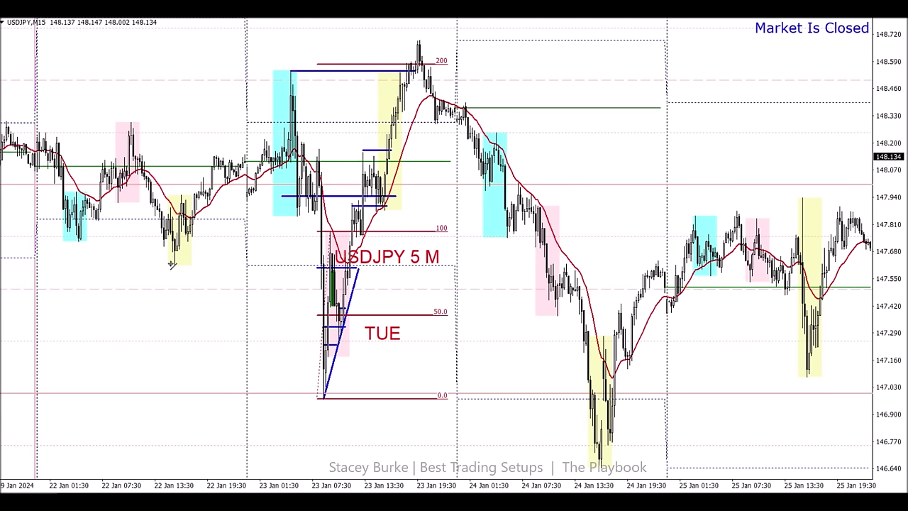
{"action": "left_click_drag", "start_coordinate": [170, 265], "coordinate": [335, 266]}
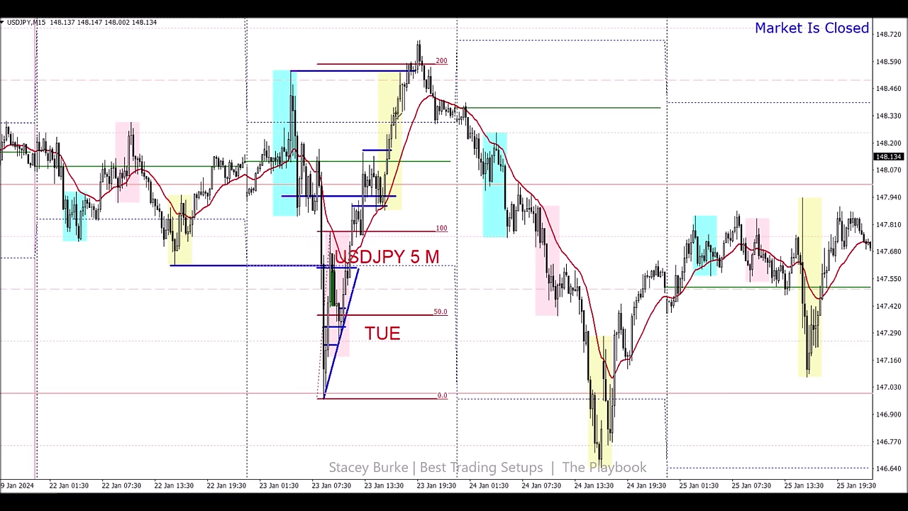
{"action": "mouse_move", "coordinate": [193, 222]}
On the H1 chart, draw horizontal trendlines at 148.29 and 147.61, plus a short one at 148.11
{"action": "key", "text": "ctrl+Tab"}
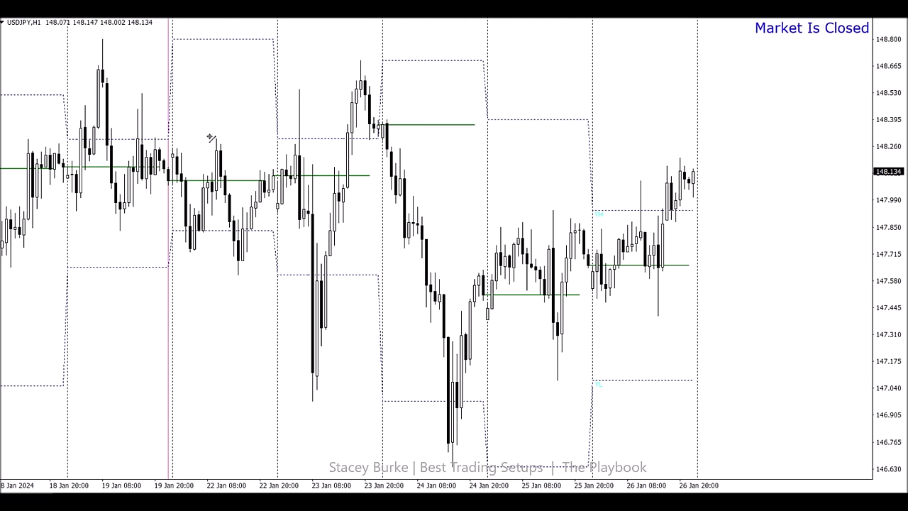
{"action": "left_click_drag", "start_coordinate": [211, 139], "coordinate": [409, 139]}
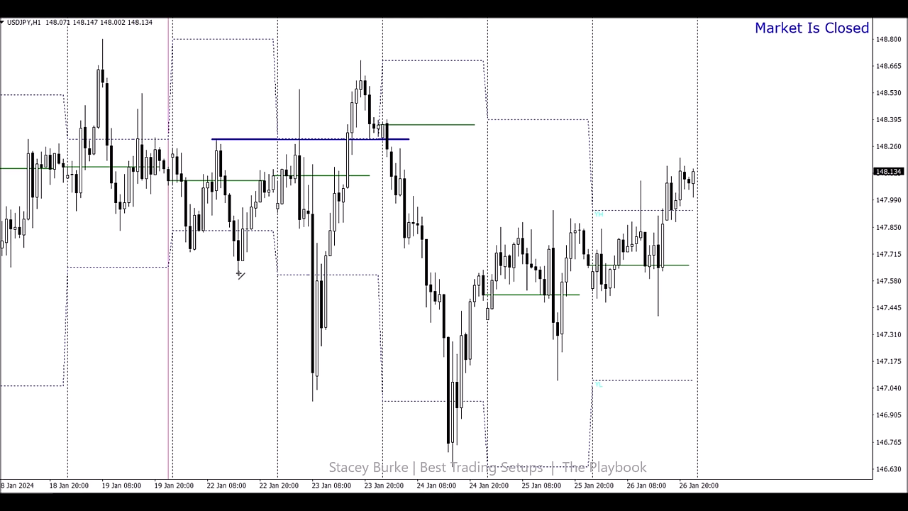
{"action": "left_click_drag", "start_coordinate": [238, 275], "coordinate": [381, 275]}
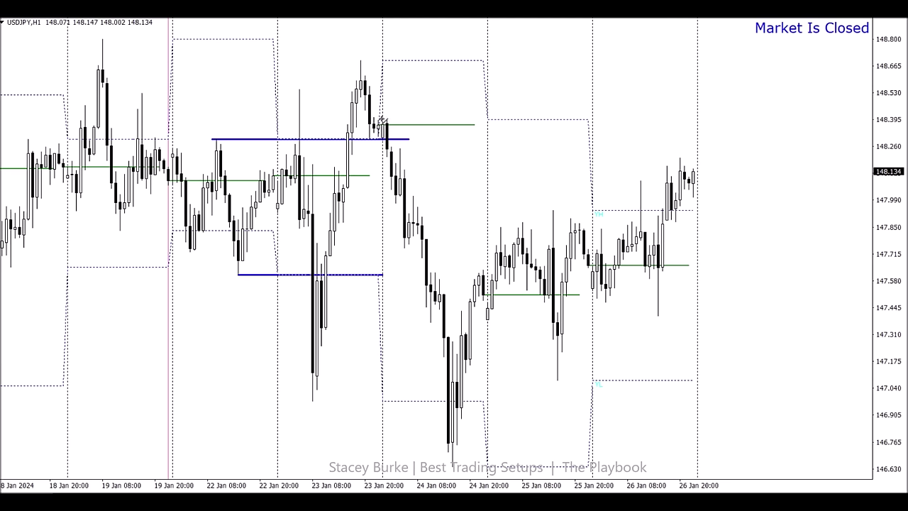
{"action": "left_click_drag", "start_coordinate": [374, 175], "coordinate": [409, 174]}
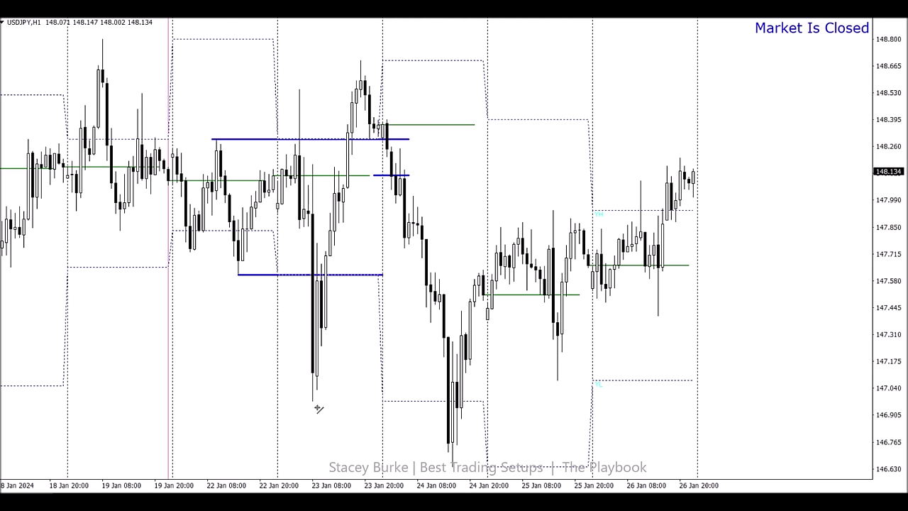
Draw blue horizontal levels at the 23–24 Jan lows, 23 Jan high, 19 Jan high and near 147.45
{"action": "left_click_drag", "start_coordinate": [318, 402], "coordinate": [479, 402]}
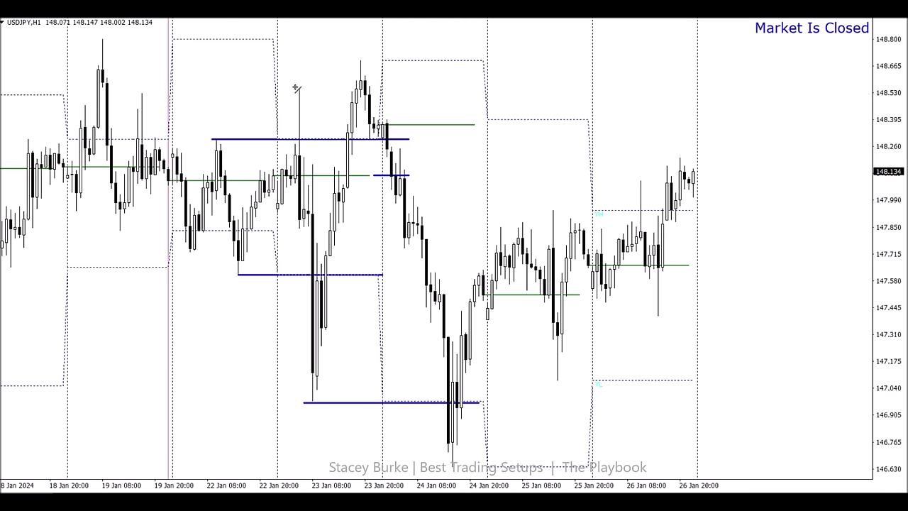
{"action": "left_click_drag", "start_coordinate": [295, 88], "coordinate": [382, 88]}
{"action": "left_click_drag", "start_coordinate": [96, 86], "coordinate": [389, 86]}
{"action": "left_click_drag", "start_coordinate": [387, 87], "coordinate": [381, 89]}
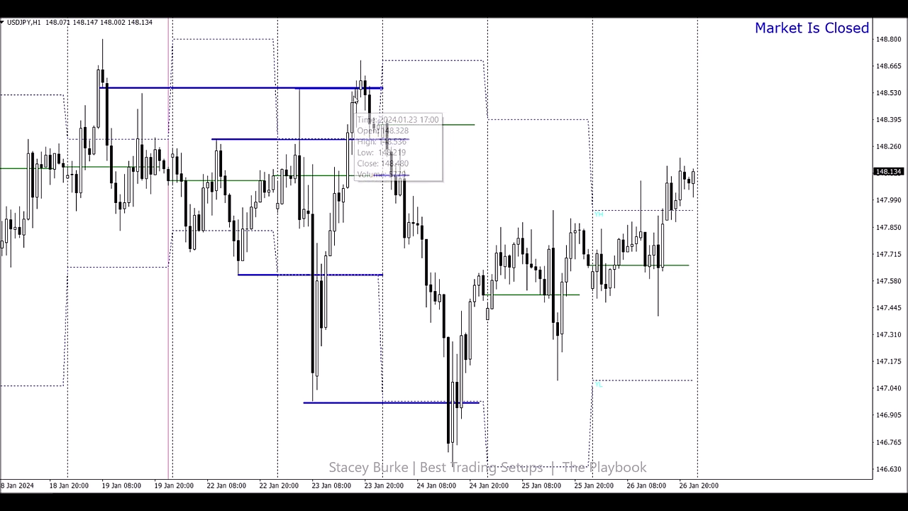
{"action": "mouse_move", "coordinate": [362, 78]}
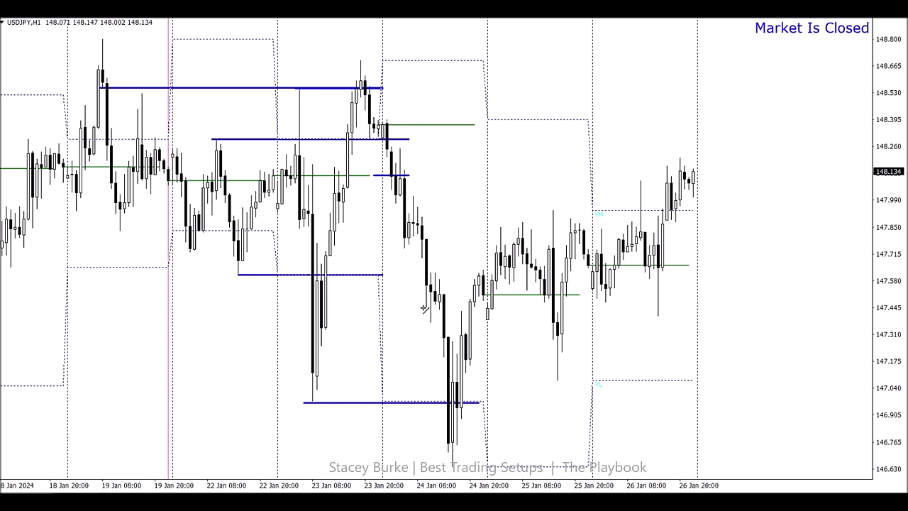
{"action": "left_click_drag", "start_coordinate": [425, 308], "coordinate": [458, 309]}
On M5, draw blue levels across the 23 Jan evening highs and top wick, extending the long one left
{"action": "key", "text": "ctrl+Tab"}
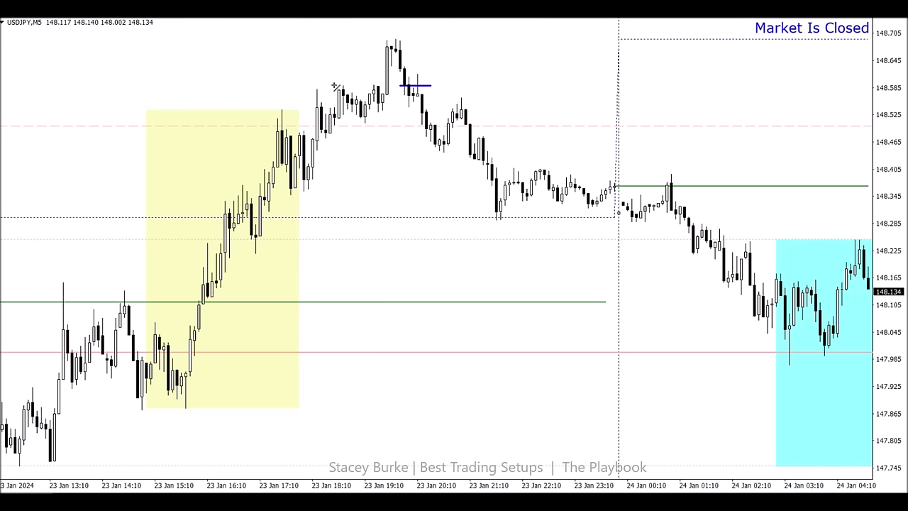
{"action": "left_click_drag", "start_coordinate": [335, 86], "coordinate": [415, 83]}
{"action": "left_click_drag", "start_coordinate": [401, 67], "coordinate": [423, 64]}
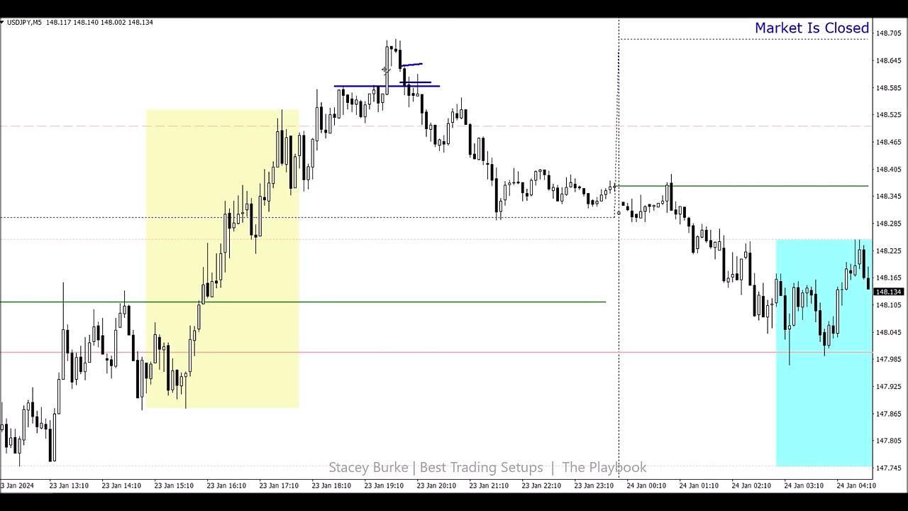
{"action": "left_click_drag", "start_coordinate": [382, 66], "coordinate": [423, 65]}
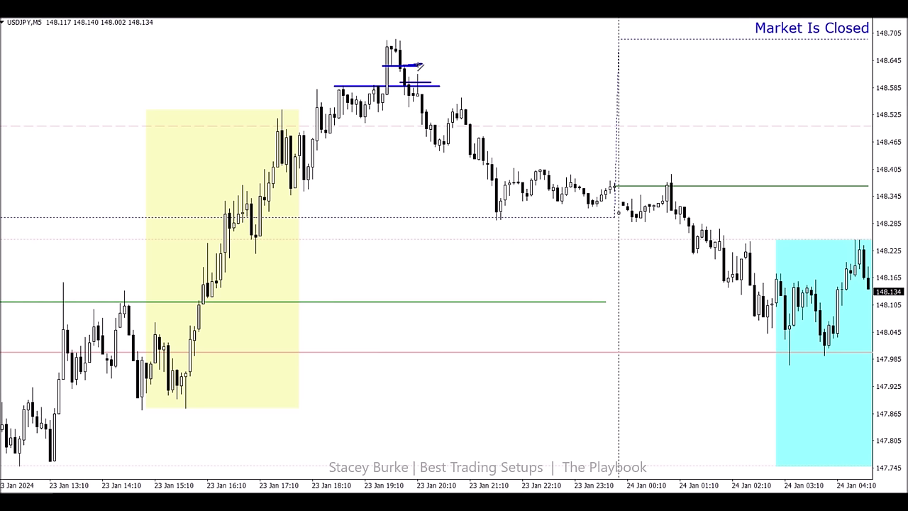
{"action": "double_click", "coordinate": [374, 87]}
{"action": "left_click_drag", "start_coordinate": [375, 87], "coordinate": [352, 88]}
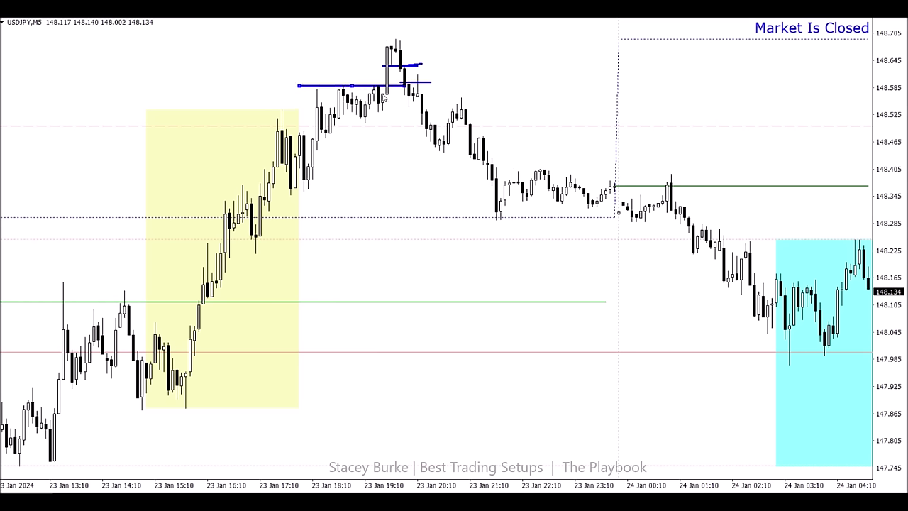
{"action": "left_click", "coordinate": [380, 105]}
On H1, draw blue levels from the 19 Jan high, the 19 Jan wick top and the cyan box top
{"action": "left_click", "coordinate": [525, 19]}
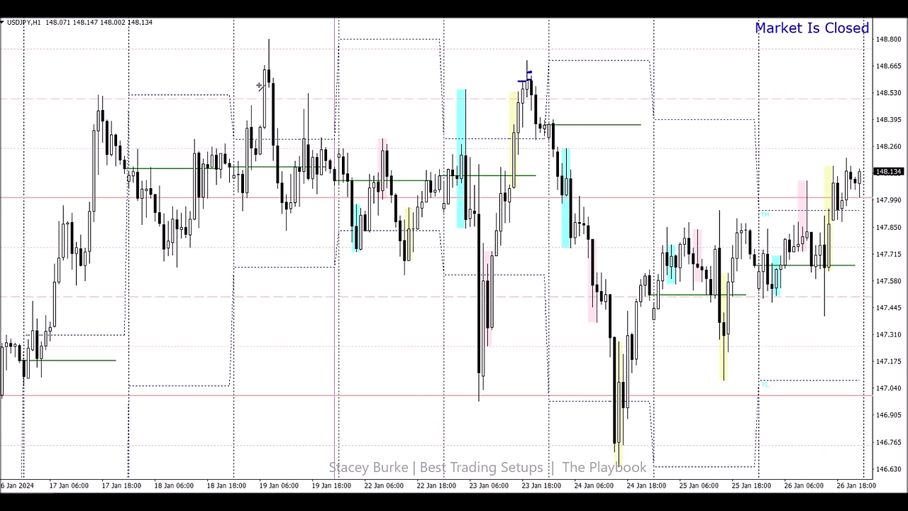
{"action": "left_click_drag", "start_coordinate": [269, 76], "coordinate": [547, 76]}
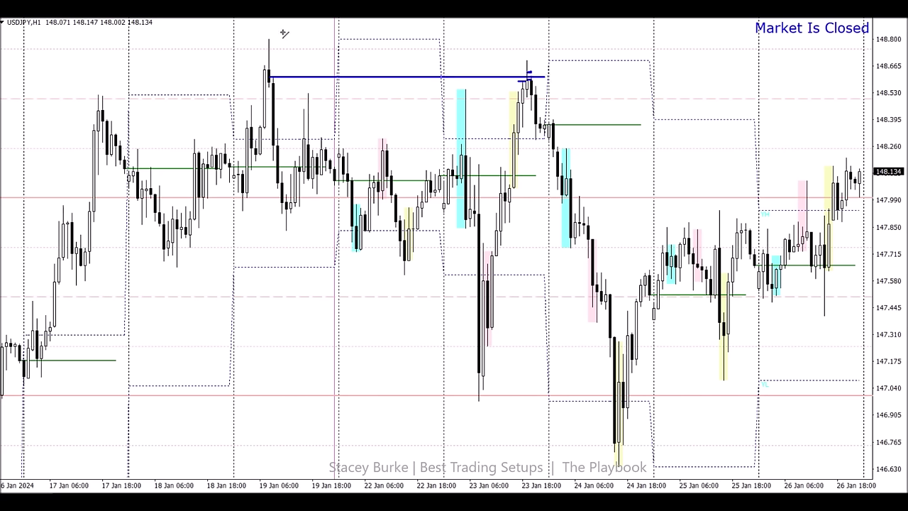
{"action": "left_click_drag", "start_coordinate": [269, 37], "coordinate": [553, 38]}
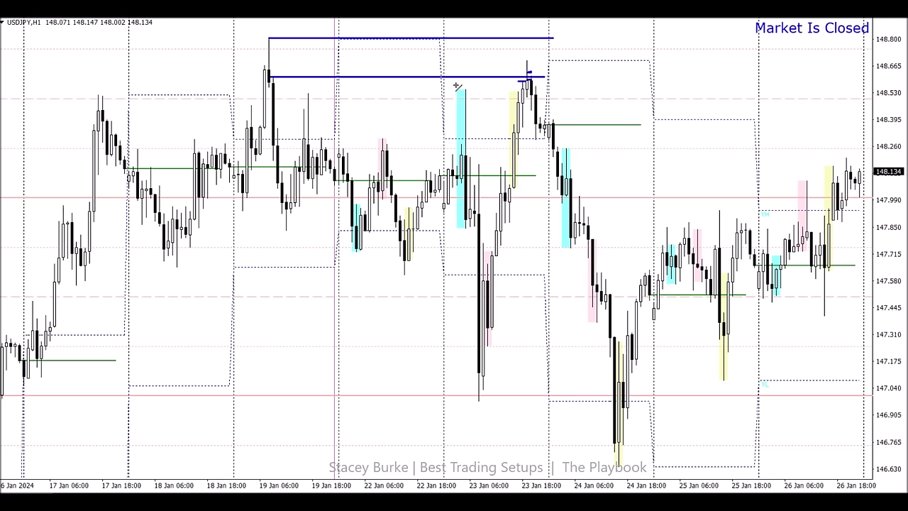
{"action": "mouse_move", "coordinate": [457, 91]}
{"action": "left_mouse_down"}
{"action": "mouse_move", "coordinate": [547, 91]}
{"action": "mouse_move", "coordinate": [539, 90]}
{"action": "left_mouse_up"}
On M5, draw a blue level near 148.35 along the 23 Jan late-evening lows
{"action": "key", "text": "m"}
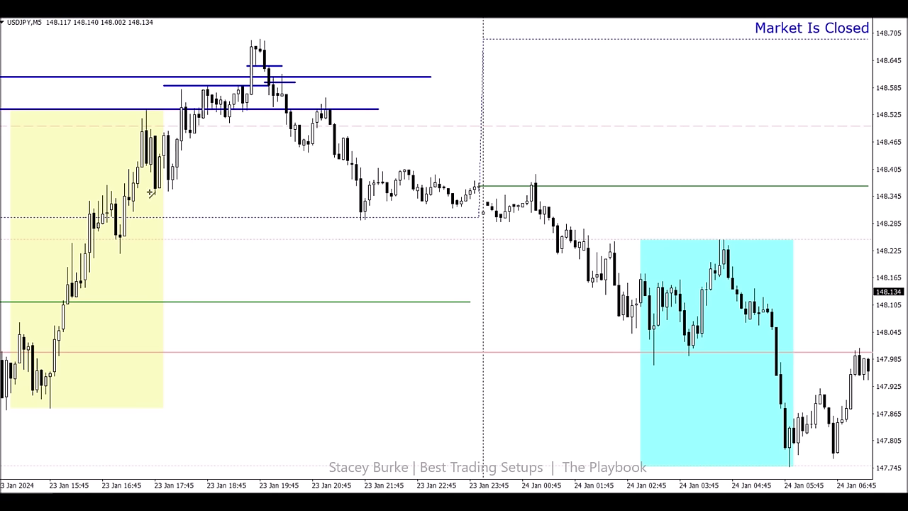
{"action": "left_click_drag", "start_coordinate": [150, 193], "coordinate": [553, 193]}
{"action": "scroll", "coordinate": [501, 249], "scroll_direction": "down", "scroll_amount": 3}
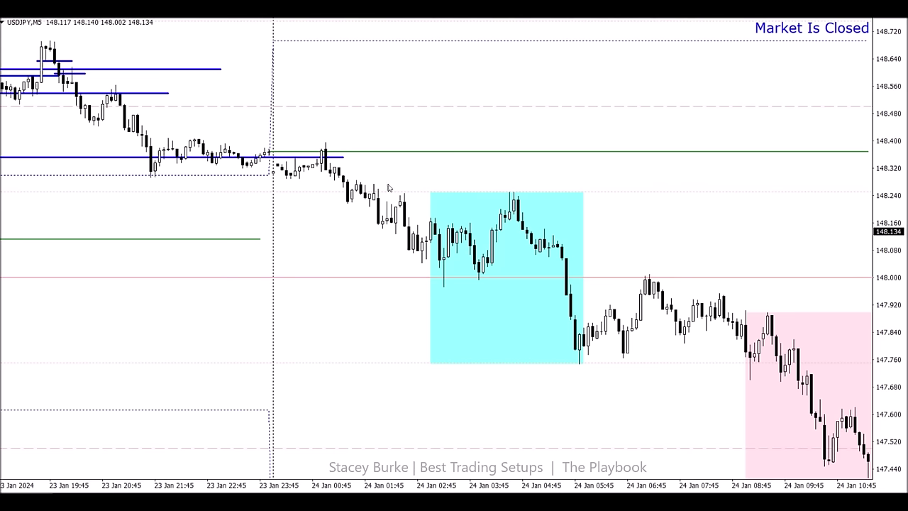
Add a red 20-period exponential moving average, then draw a blue level near 148.04 across the cyan box
{"action": "key", "text": "alt+i"}
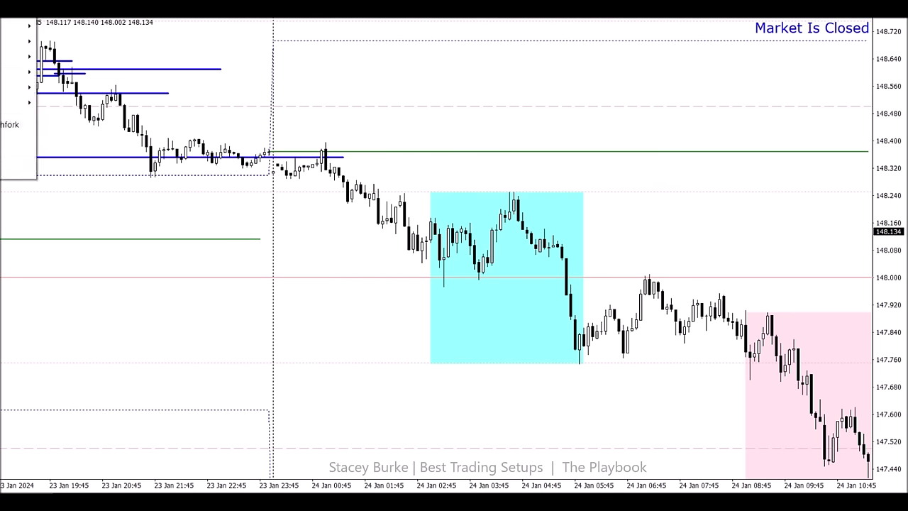
{"action": "left_click", "coordinate": [255, 235]}
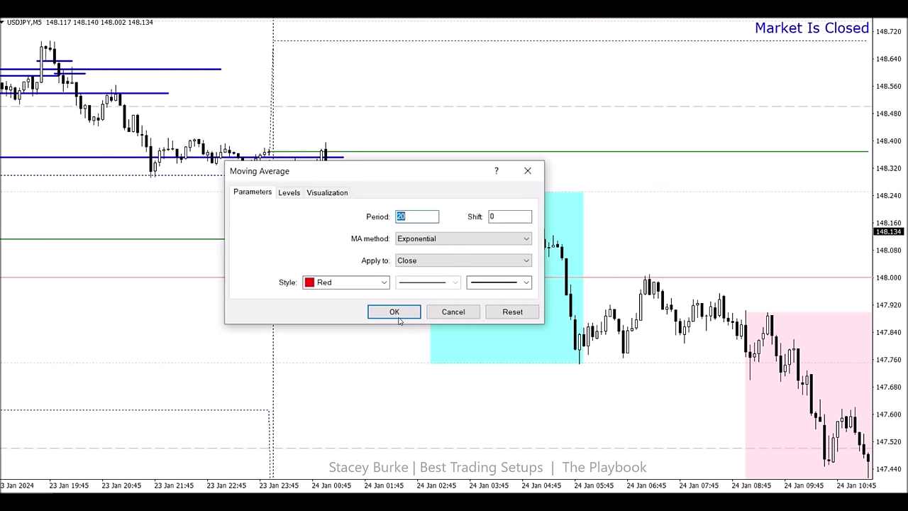
{"action": "left_click", "coordinate": [395, 312]}
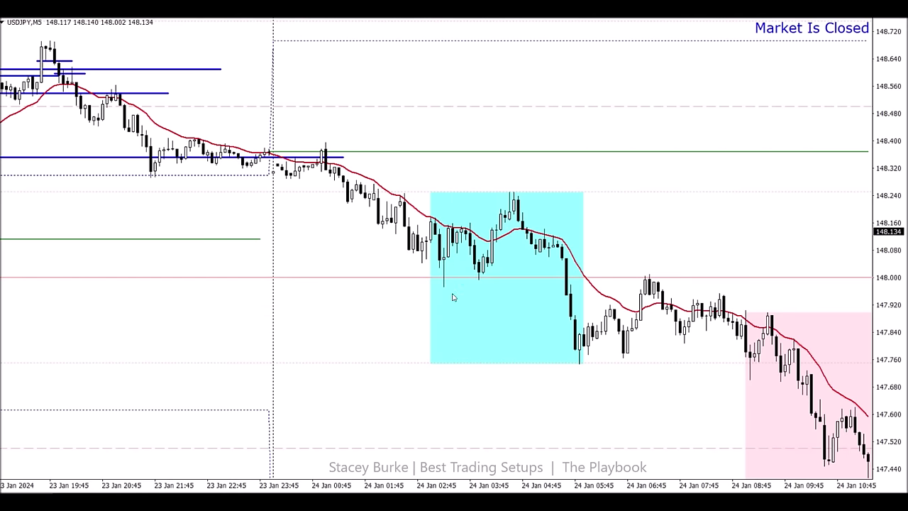
{"action": "key", "text": "minus"}
{"action": "key", "text": "minus"}
{"action": "key", "text": "minus"}
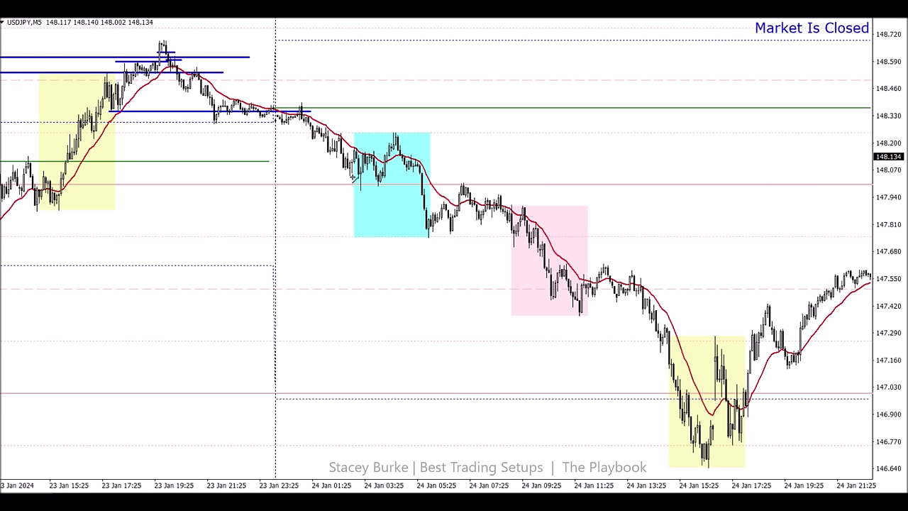
{"action": "left_click_drag", "start_coordinate": [355, 178], "coordinate": [444, 177]}
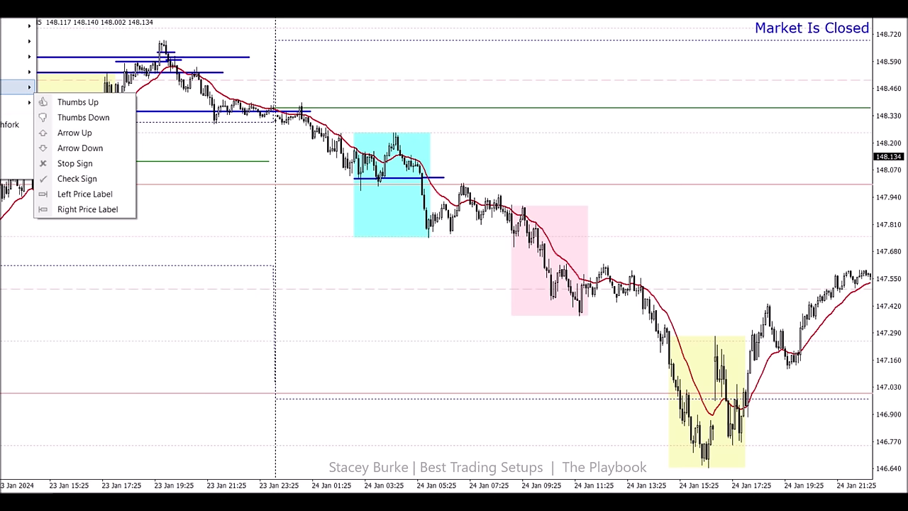
Draw a green box over the 24 Jan decline and a blue level at the pink box's low
{"action": "mouse_move", "coordinate": [30, 88]}
{"action": "left_click", "coordinate": [71, 86]}
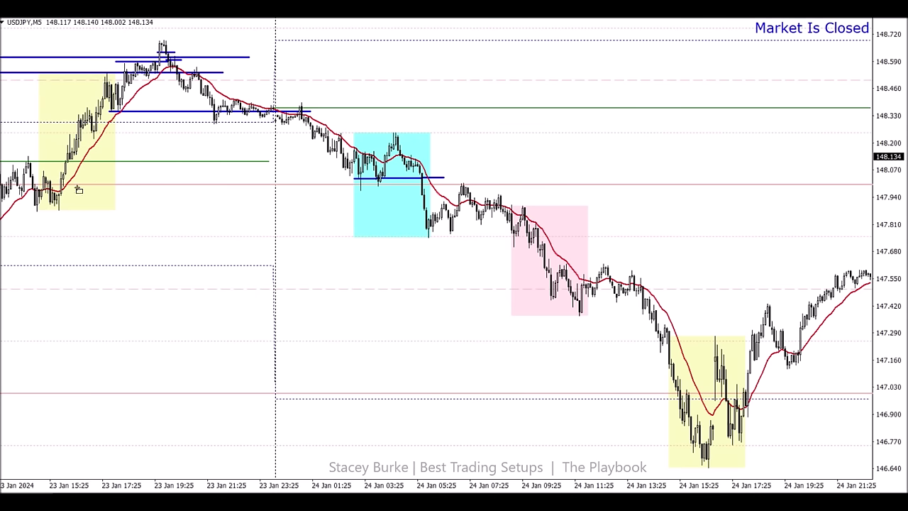
{"action": "left_click_drag", "start_coordinate": [75, 184], "coordinate": [539, 44]}
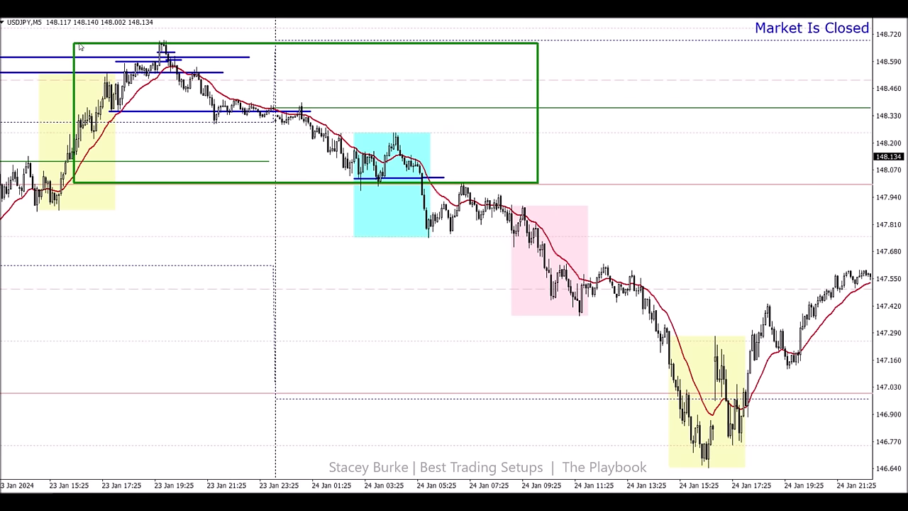
{"action": "left_click_drag", "start_coordinate": [312, 116], "coordinate": [546, 257]}
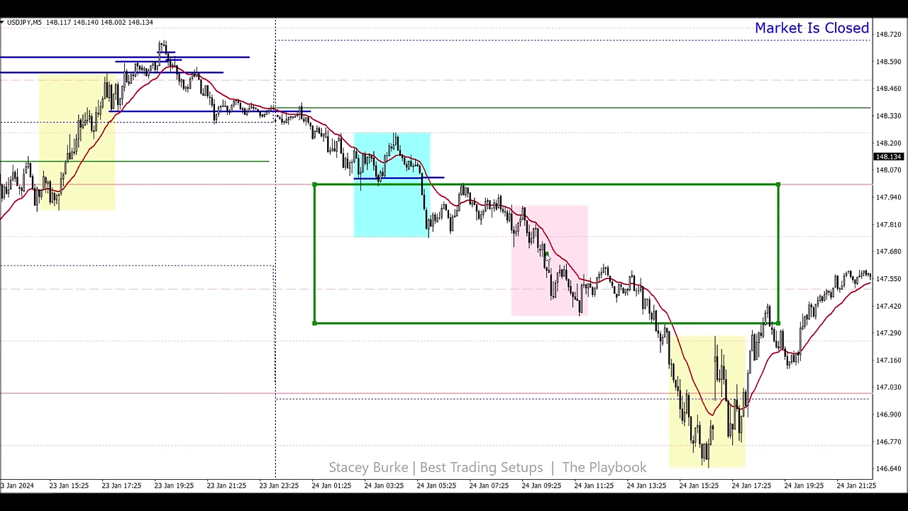
{"action": "scroll", "coordinate": [534, 261], "scroll_direction": "right", "scroll_amount": 4}
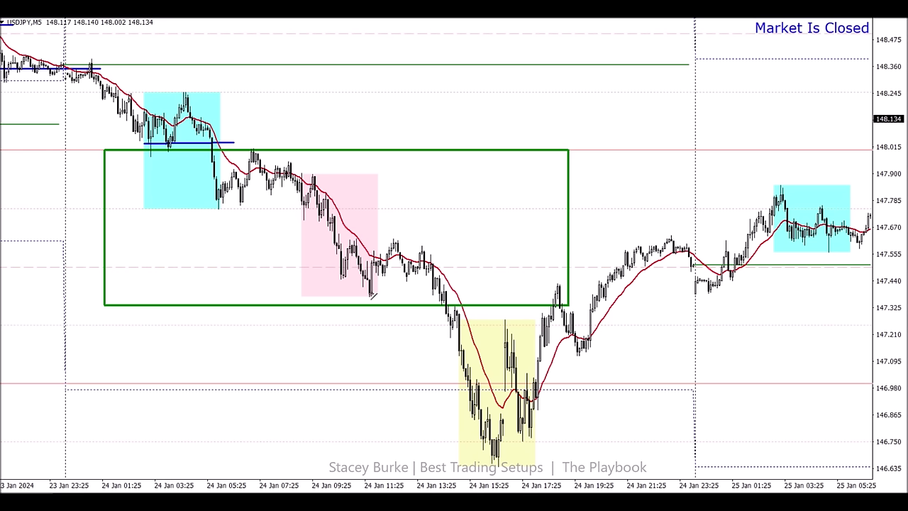
{"action": "left_click_drag", "start_coordinate": [368, 293], "coordinate": [474, 293]}
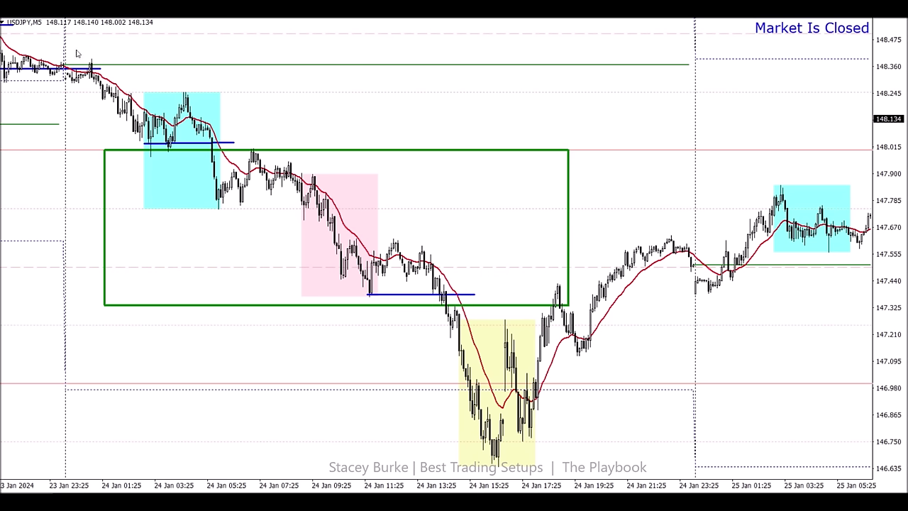
{"action": "scroll", "coordinate": [116, 128], "scroll_direction": "left", "scroll_amount": 10}
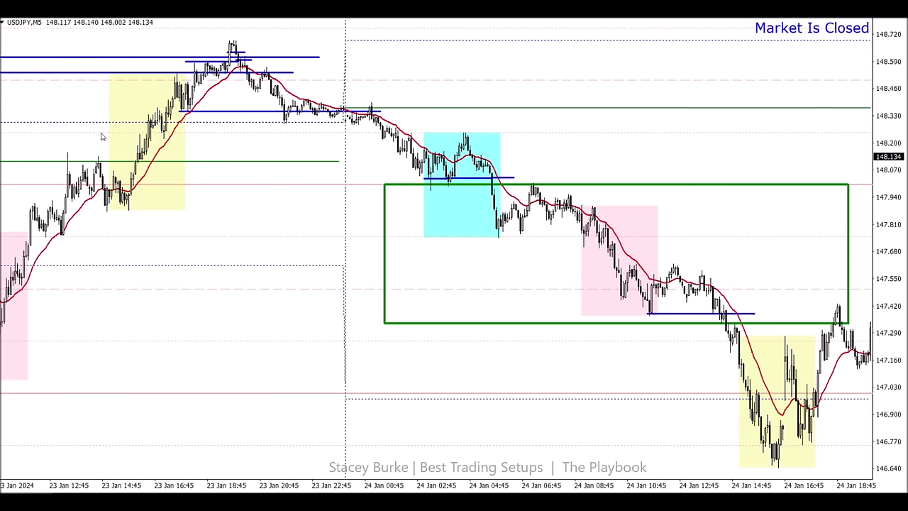
Draw a green rectangle around the 23 Jan evening peak
{"action": "left_click", "coordinate": [39, 17]}
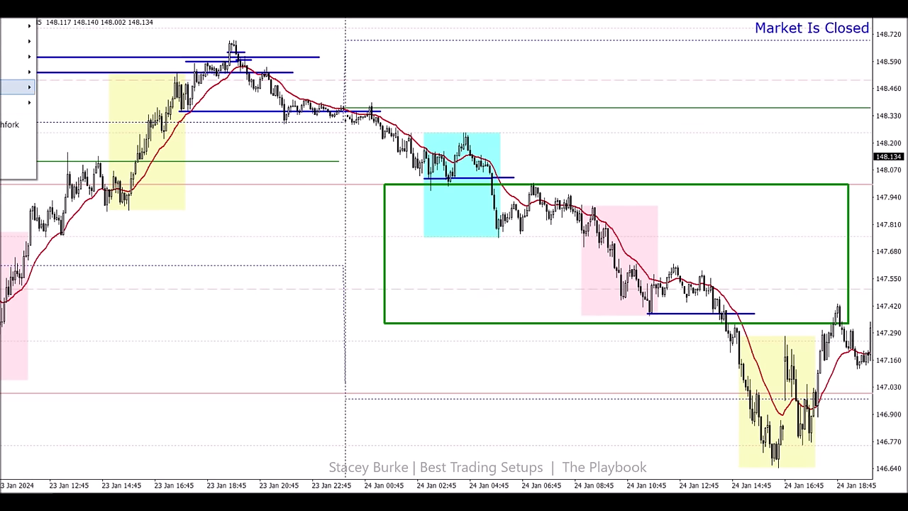
{"action": "left_click", "coordinate": [44, 89]}
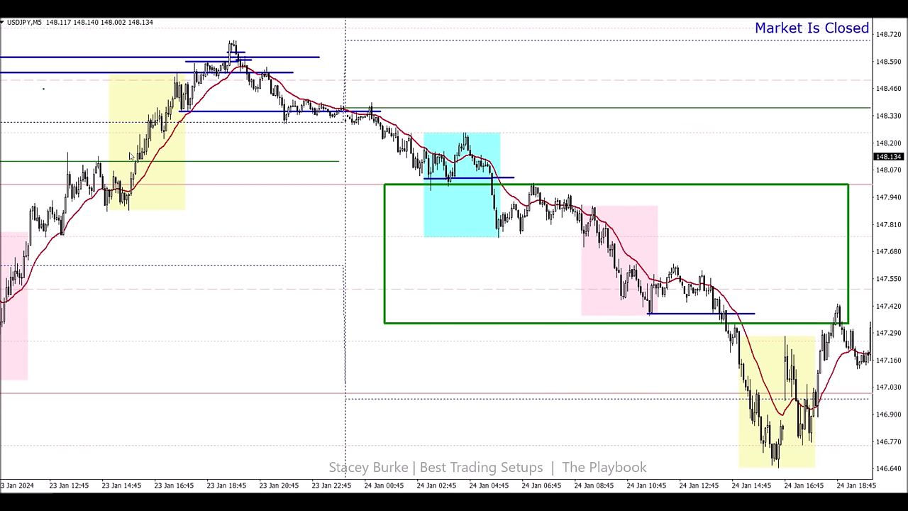
{"action": "left_click_drag", "start_coordinate": [42, 88], "coordinate": [286, 36]}
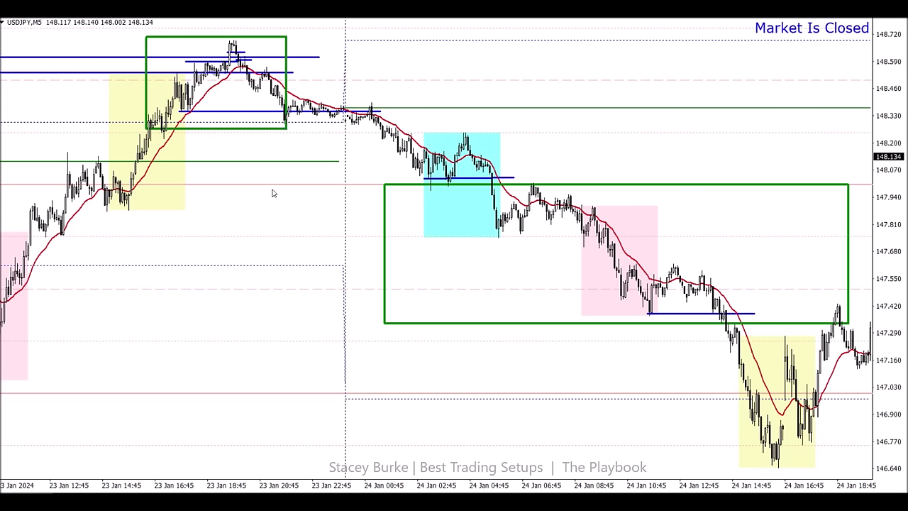
{"action": "left_click_drag", "start_coordinate": [286, 128], "coordinate": [254, 186]}
{"action": "scroll", "coordinate": [293, 239], "scroll_direction": "down", "scroll_amount": 3}
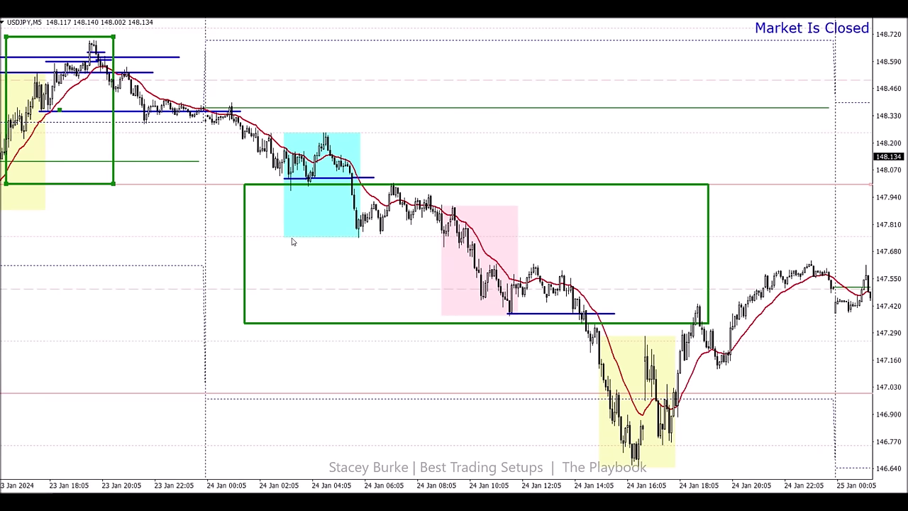
{"action": "scroll", "coordinate": [282, 236], "scroll_direction": "down", "scroll_amount": 2}
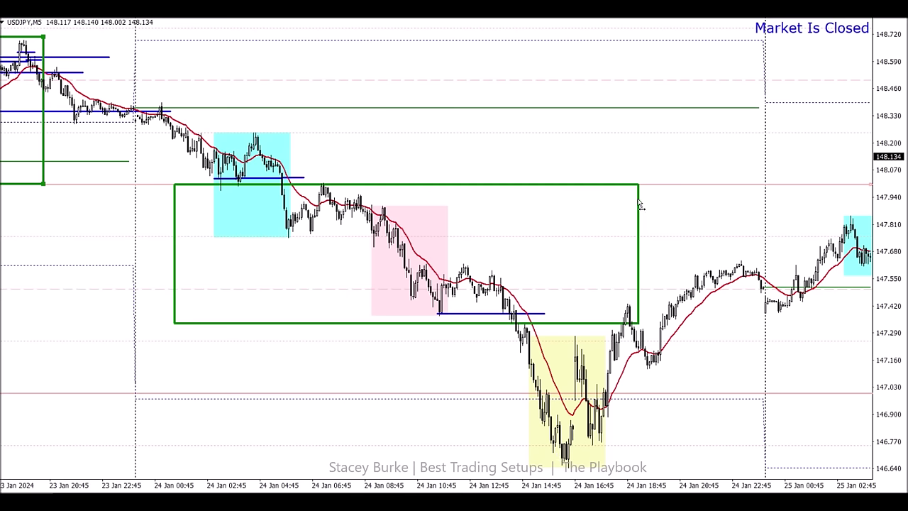
Delete the large green box
{"action": "double_click", "coordinate": [638, 323]}
{"action": "key", "text": "Delete"}
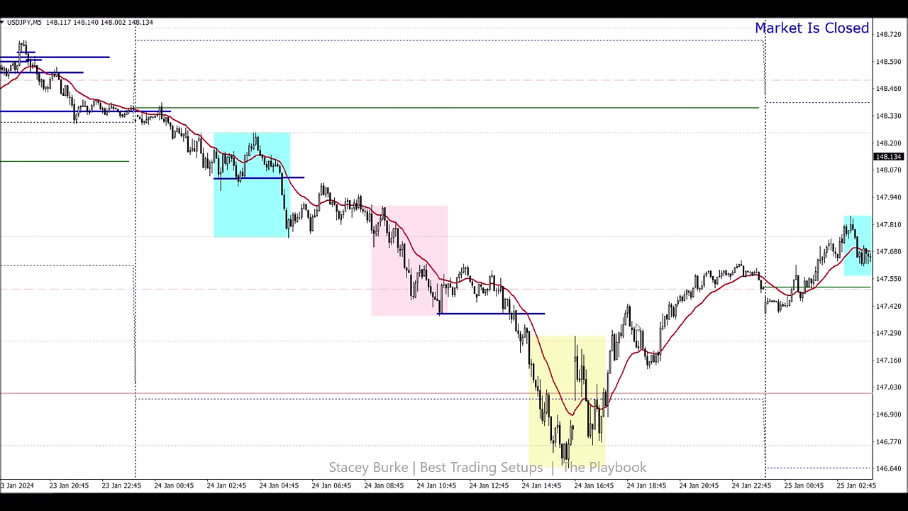
{"action": "scroll", "coordinate": [684, 40], "scroll_direction": "down", "scroll_amount": 3}
{"action": "scroll", "coordinate": [629, 197], "scroll_direction": "down", "scroll_amount": 10}
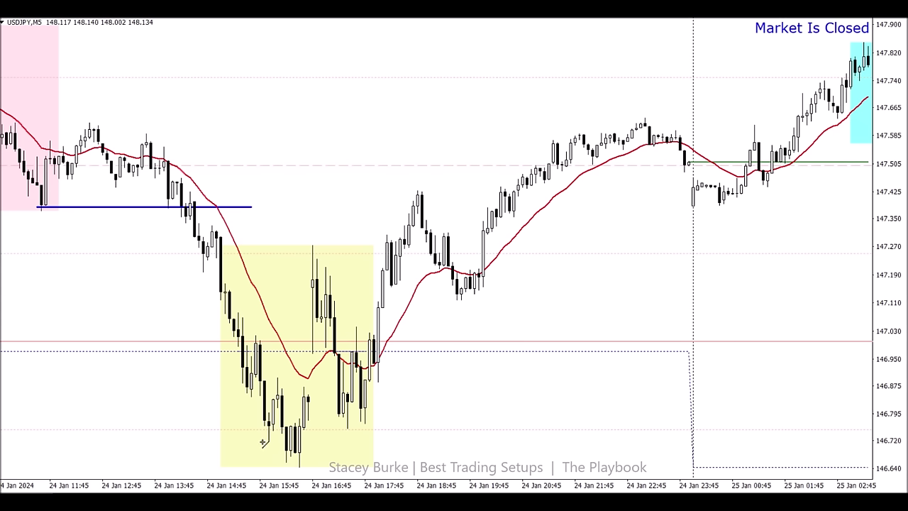
Mark the yellow box's low, high and inner levels with blue lines near 146.72, 146.97, 147.03, 147.28
{"action": "left_click_drag", "start_coordinate": [262, 443], "coordinate": [308, 443]}
{"action": "left_click_drag", "start_coordinate": [247, 333], "coordinate": [305, 334]}
{"action": "left_click_drag", "start_coordinate": [305, 244], "coordinate": [386, 244]}
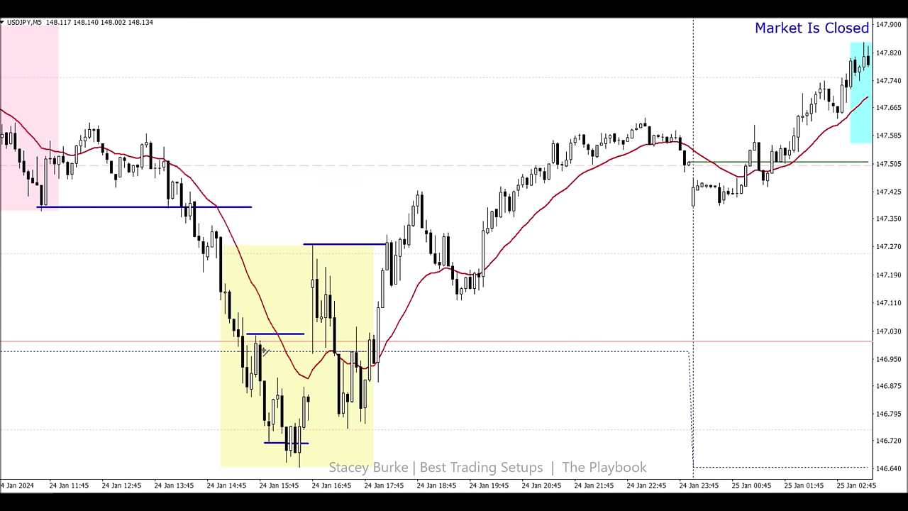
{"action": "left_click_drag", "start_coordinate": [256, 354], "coordinate": [368, 354]}
{"action": "double_click", "coordinate": [297, 444]}
Raise the short blue line near 146.72 slightly and extend it further right
{"action": "scroll", "coordinate": [295, 425], "scroll_direction": "up", "scroll_amount": 1}
{"action": "scroll", "coordinate": [307, 445], "scroll_direction": "up", "scroll_amount": 1}
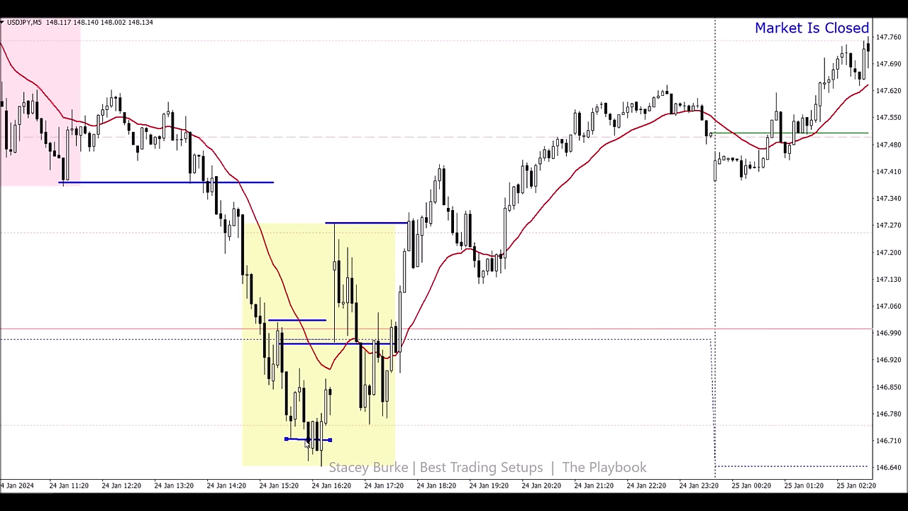
{"action": "left_click_drag", "start_coordinate": [310, 442], "coordinate": [330, 419]}
{"action": "left_click_drag", "start_coordinate": [327, 419], "coordinate": [415, 423]}
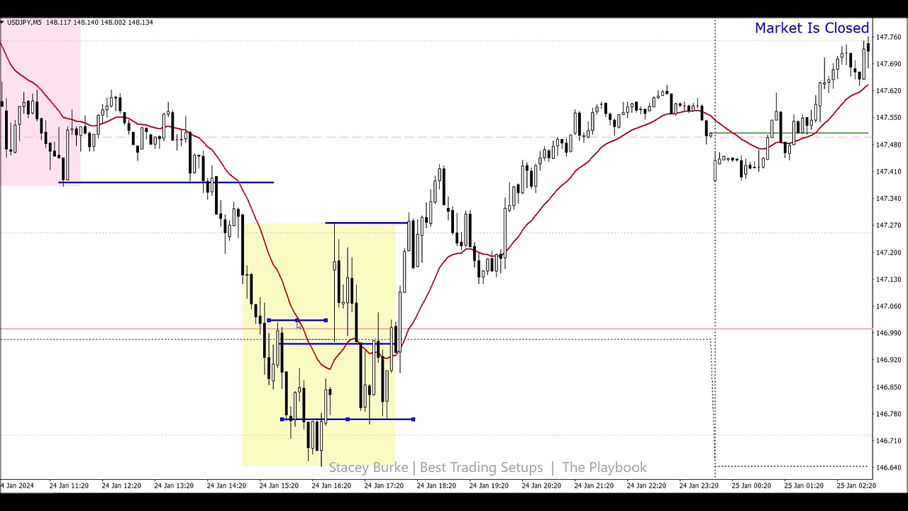
Move the other blue lines onto the cluster of lows and a lower mid-box level
{"action": "left_click_drag", "start_coordinate": [297, 322], "coordinate": [419, 338]}
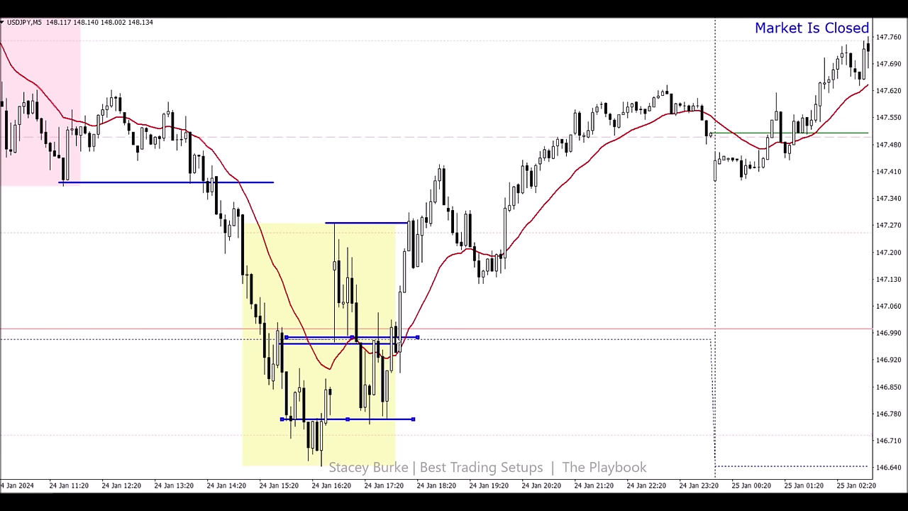
{"action": "left_click_drag", "start_coordinate": [353, 338], "coordinate": [340, 369]}
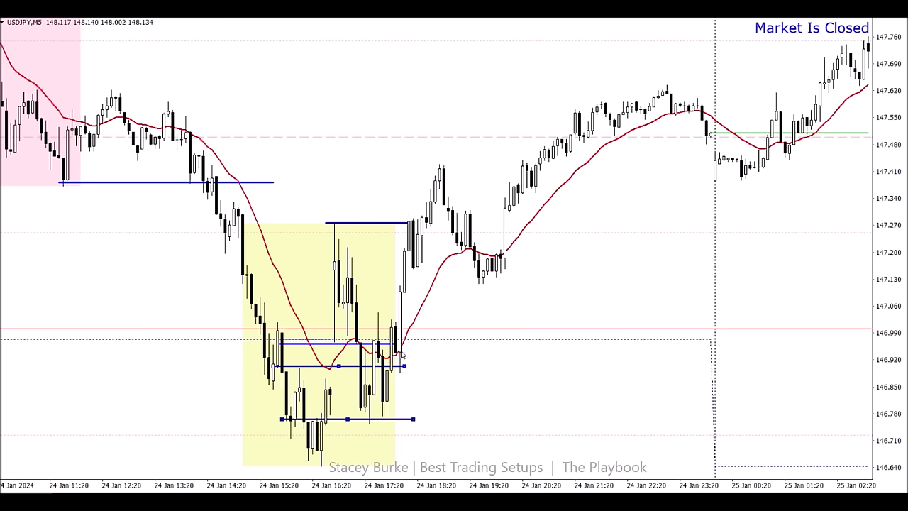
{"action": "left_click_drag", "start_coordinate": [342, 369], "coordinate": [388, 345]}
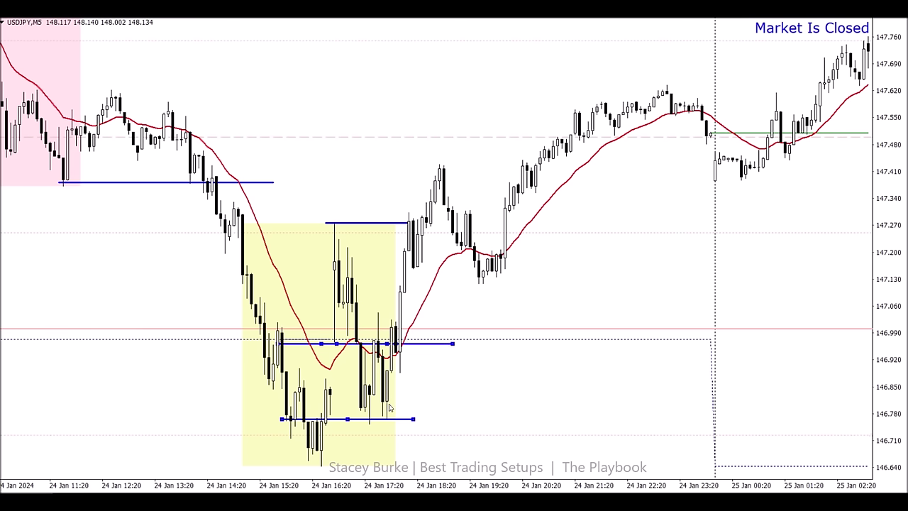
{"action": "left_click", "coordinate": [450, 346]}
Draw a Fibonacci retracement over the yellow box swing and a green level at 147.623
{"action": "mouse_move", "coordinate": [333, 224]}
{"action": "left_mouse_down"}
{"action": "mouse_move", "coordinate": [318, 316]}
{"action": "mouse_move", "coordinate": [261, 451]}
{"action": "left_mouse_up"}
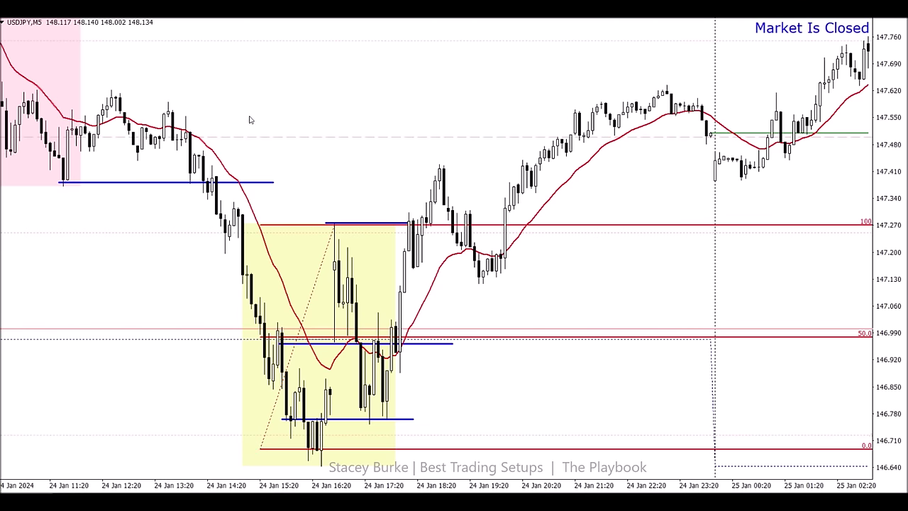
{"action": "left_click", "coordinate": [112, 89]}
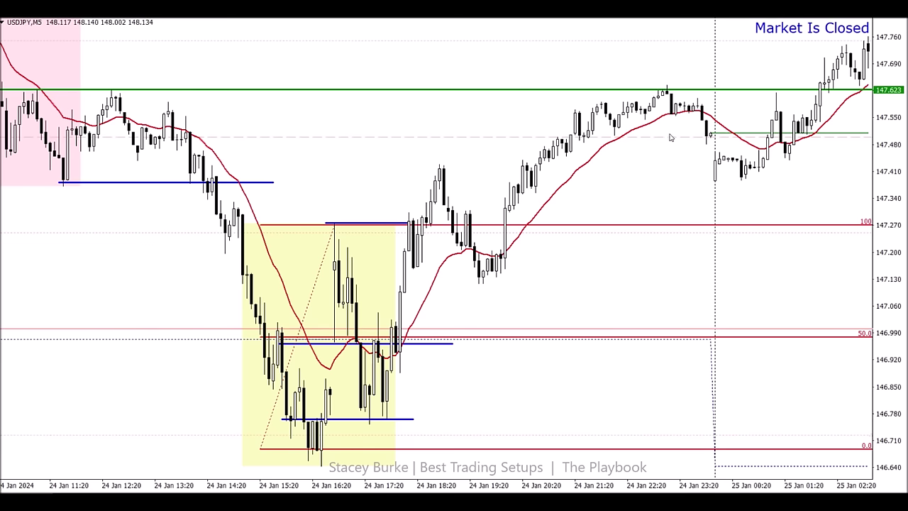
{"action": "scroll", "coordinate": [671, 137], "scroll_direction": "down", "scroll_amount": 2}
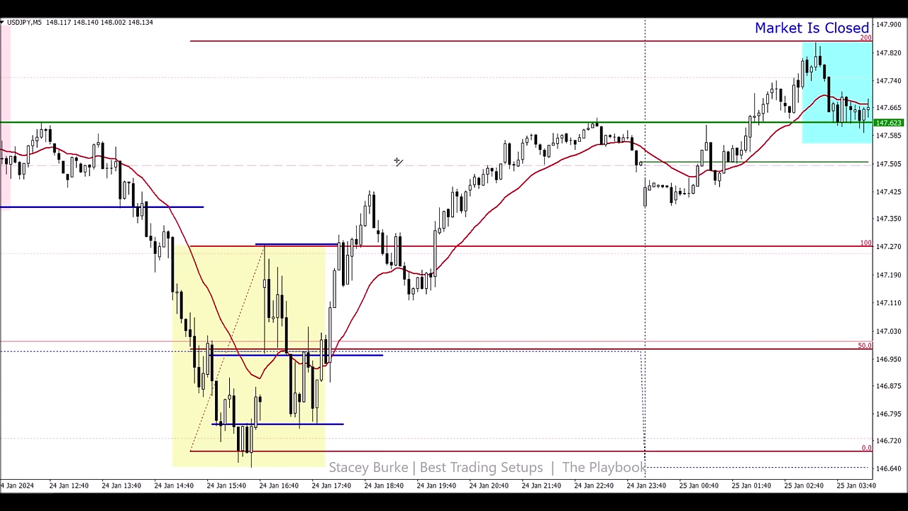
Draw a blue level near 147.51, extend it to the chart's left edge, then delete it
{"action": "left_click_drag", "start_coordinate": [396, 164], "coordinate": [642, 164]}
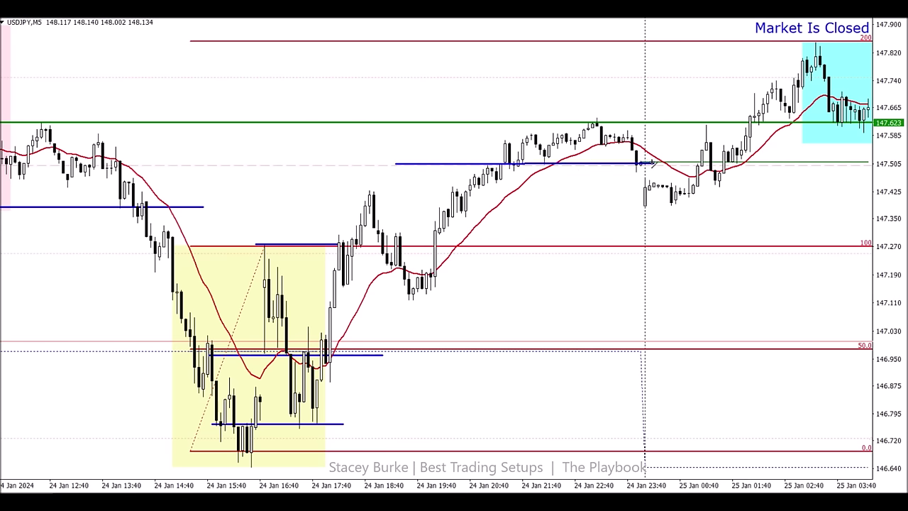
{"action": "scroll", "coordinate": [402, 164], "scroll_direction": "up", "scroll_amount": 1}
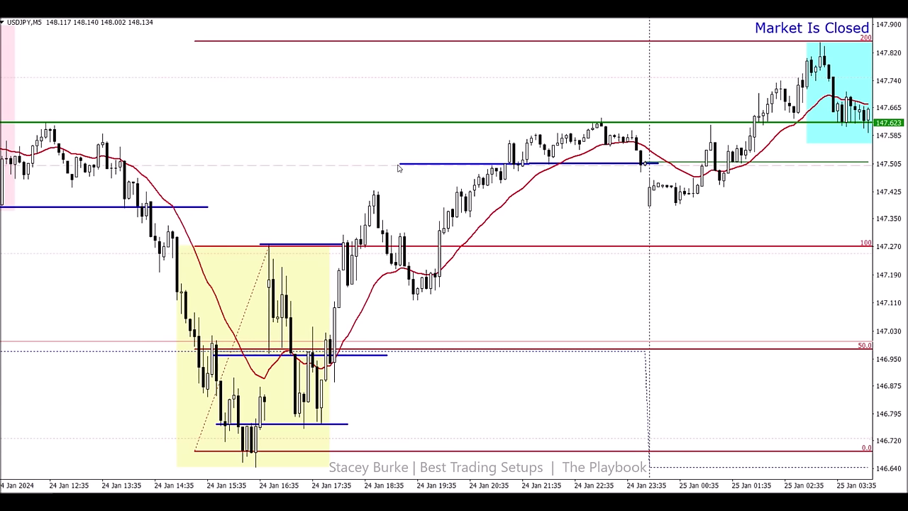
{"action": "left_click_drag", "start_coordinate": [402, 166], "coordinate": [6, 163]}
{"action": "scroll", "coordinate": [5, 162], "scroll_direction": "down", "scroll_amount": 3}
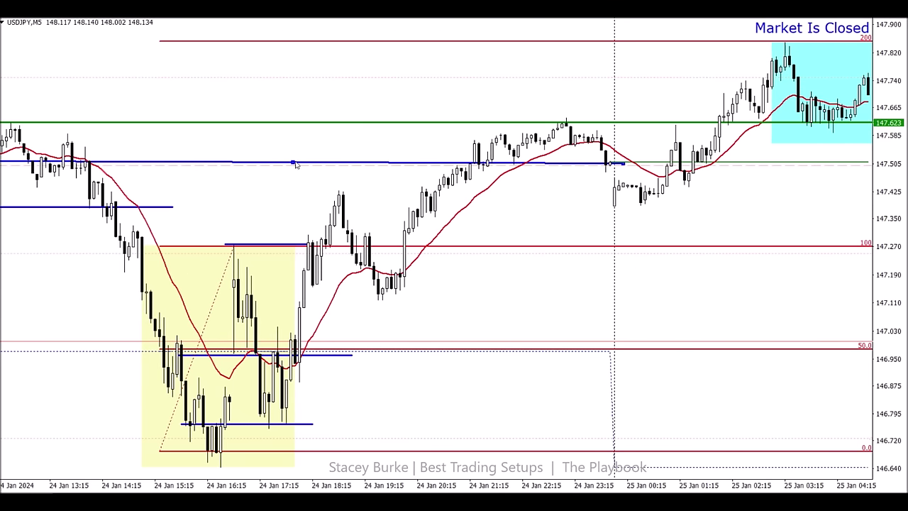
{"action": "key", "text": "Delete"}
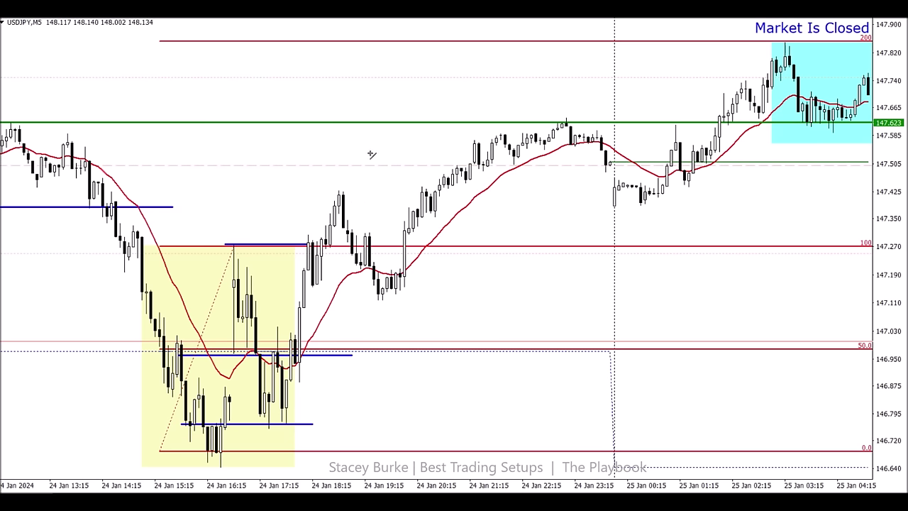
Replace trial blue levels with a short one near 147.16 across the 19:00–20:00 candles
{"action": "left_click_drag", "start_coordinate": [369, 154], "coordinate": [600, 153]}
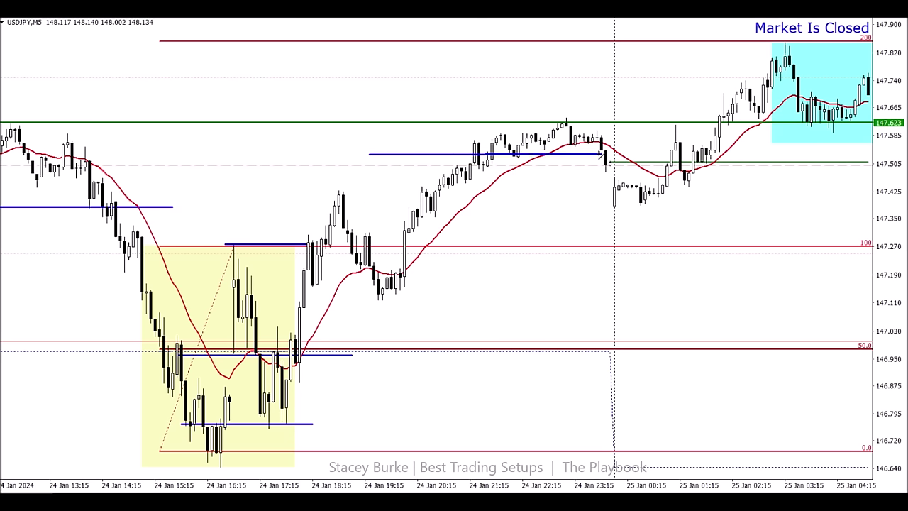
{"action": "key", "text": "Delete"}
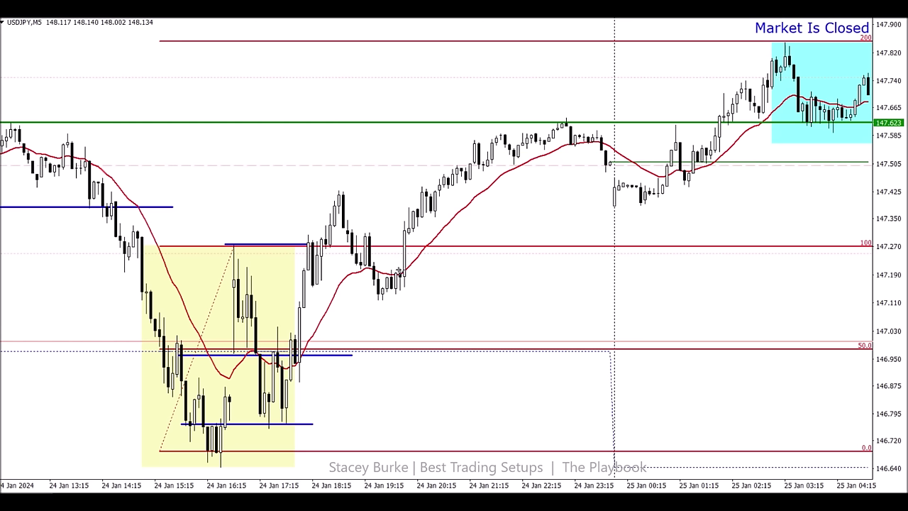
{"action": "left_click_drag", "start_coordinate": [361, 296], "coordinate": [457, 297]}
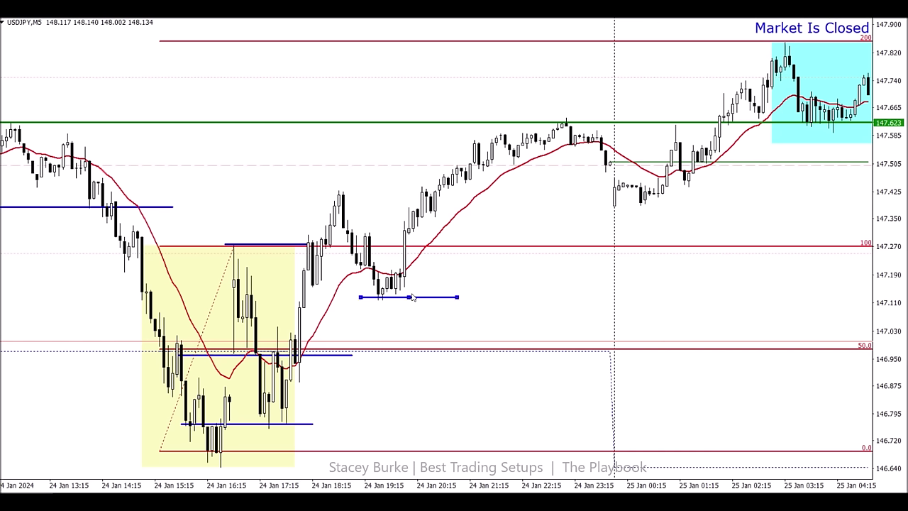
{"action": "key", "text": "Delete"}
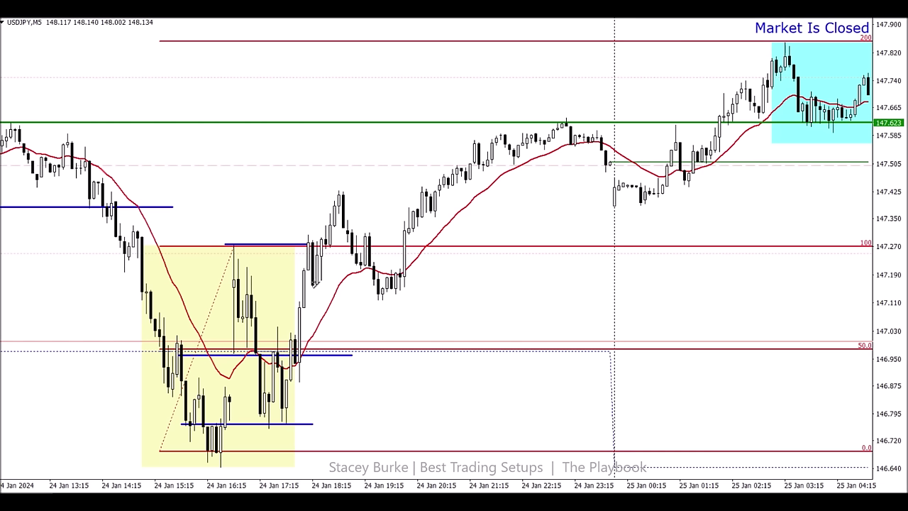
{"action": "left_click_drag", "start_coordinate": [310, 287], "coordinate": [423, 286]}
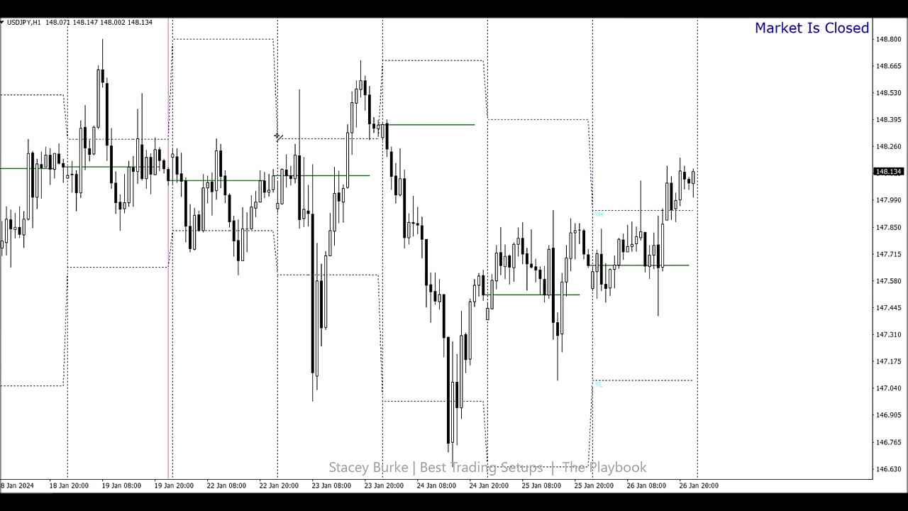
Delete the blue trendline at 148.308 and draw a long blue level near 147.62 from 22 Jan
{"action": "left_click_drag", "start_coordinate": [276, 135], "coordinate": [404, 136]}
{"action": "double_click", "coordinate": [345, 136]}
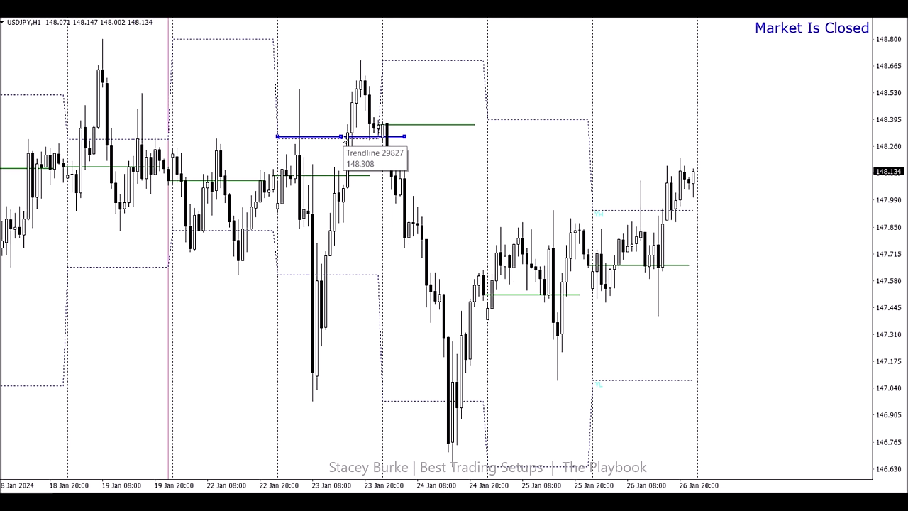
{"action": "key", "text": "Delete"}
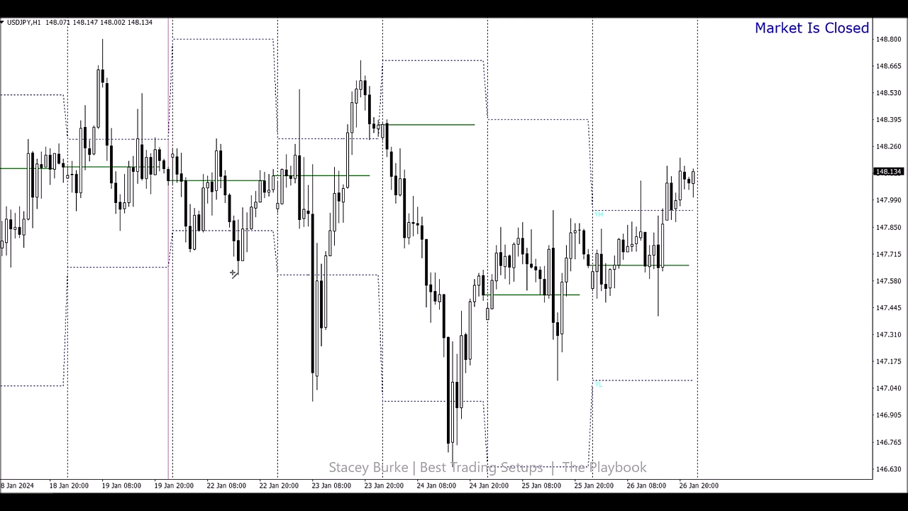
{"action": "left_click_drag", "start_coordinate": [237, 273], "coordinate": [642, 273]}
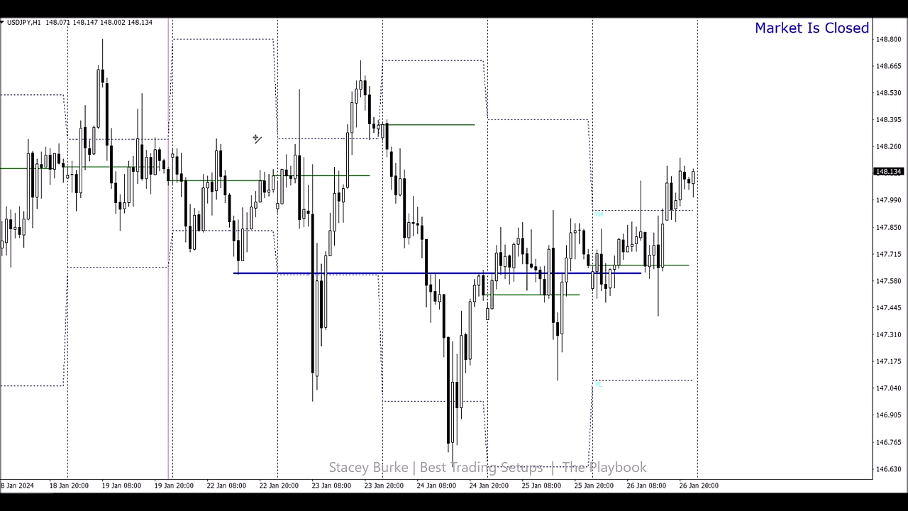
Draw a horizontal blue level at about 148.31 from 22 Jan 08:00 to 23 Jan 20:00
{"action": "left_click_drag", "start_coordinate": [217, 138], "coordinate": [423, 138]}
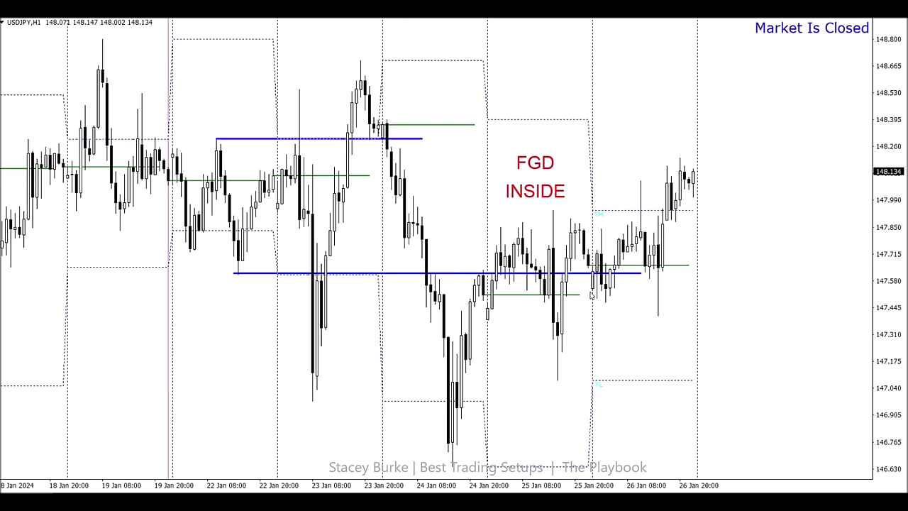
Zoom in and draw a short blue line over the 26 Jan candles, nudging it into place
{"action": "scroll", "coordinate": [641, 107], "scroll_direction": "up", "scroll_amount": 5}
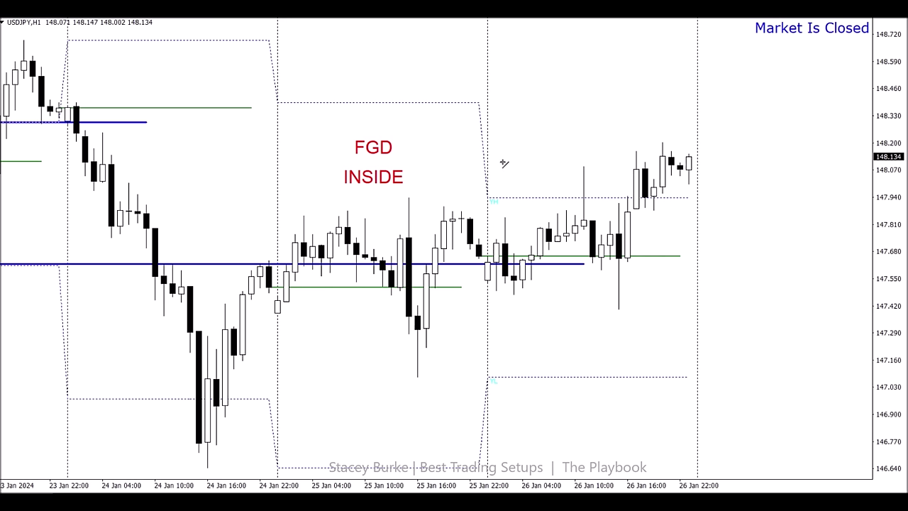
{"action": "left_click_drag", "start_coordinate": [506, 214], "coordinate": [558, 212]}
{"action": "left_click", "coordinate": [559, 215]}
{"action": "left_click", "coordinate": [561, 212]}
{"action": "left_click_drag", "start_coordinate": [561, 211], "coordinate": [539, 216]}
{"action": "left_click", "coordinate": [539, 216]}
Add a second short line lower on 26 Jan and move the short lines to the high and low
{"action": "left_click_drag", "start_coordinate": [513, 292], "coordinate": [607, 293]}
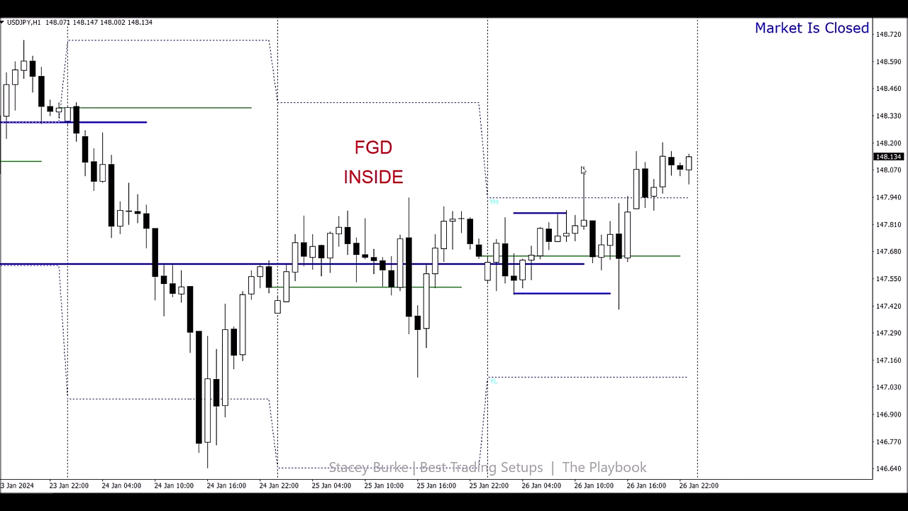
{"action": "double_click", "coordinate": [552, 214]}
{"action": "left_click_drag", "start_coordinate": [552, 217], "coordinate": [636, 167]}
{"action": "double_click", "coordinate": [635, 167]}
{"action": "left_click", "coordinate": [577, 294]}
{"action": "left_click_drag", "start_coordinate": [561, 295], "coordinate": [446, 202]}
{"action": "left_click_drag", "start_coordinate": [447, 201], "coordinate": [518, 296]}
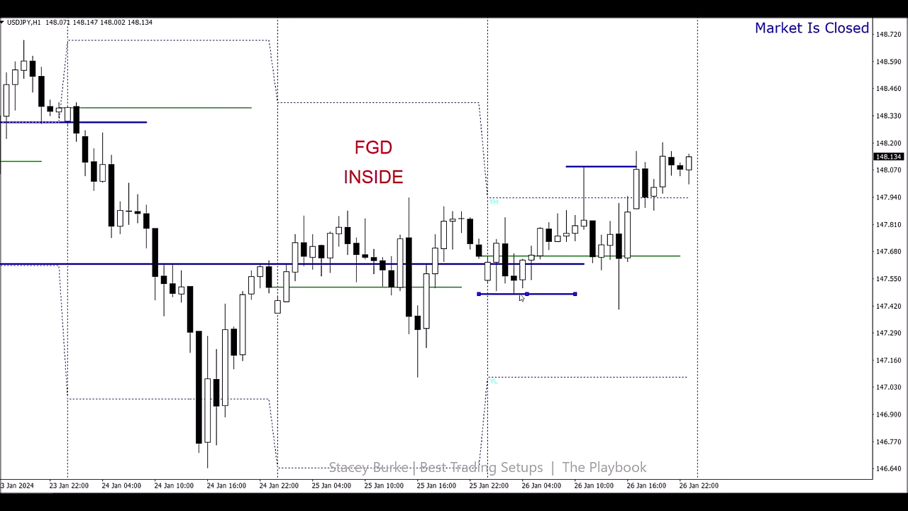
Extend the long level near 147.62 to the latest bars and delete the short line near 147.48
{"action": "double_click", "coordinate": [585, 265]}
{"action": "left_click_drag", "start_coordinate": [584, 267], "coordinate": [649, 267]}
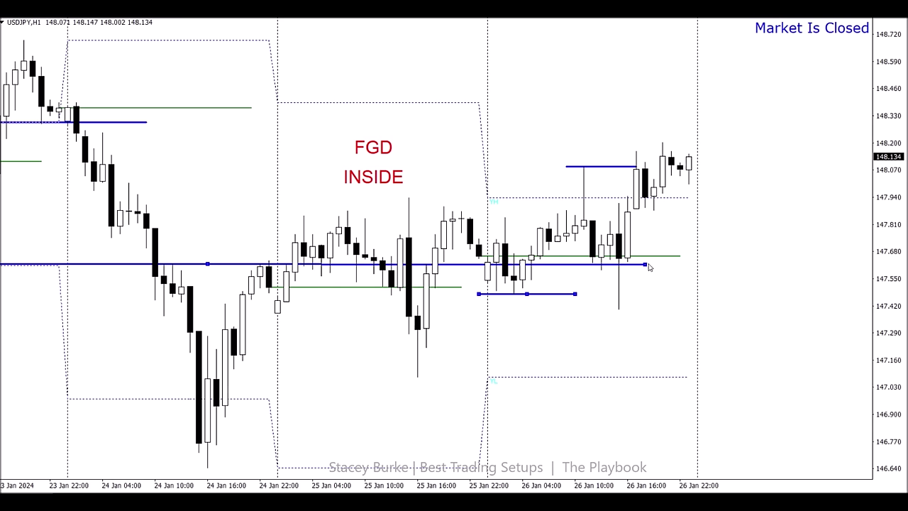
{"action": "double_click", "coordinate": [647, 266]}
{"action": "double_click", "coordinate": [576, 294]}
{"action": "double_click", "coordinate": [574, 294]}
{"action": "key", "text": "Delete"}
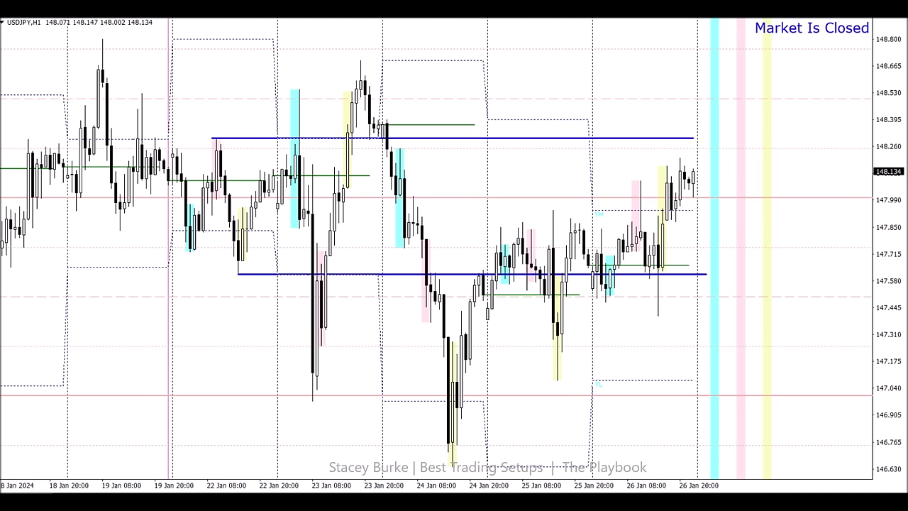
Draw a long blue level near 148.10, then switch USDJPY to the M5 timeframe
{"action": "left_click_drag", "start_coordinate": [709, 181], "coordinate": [277, 181]}
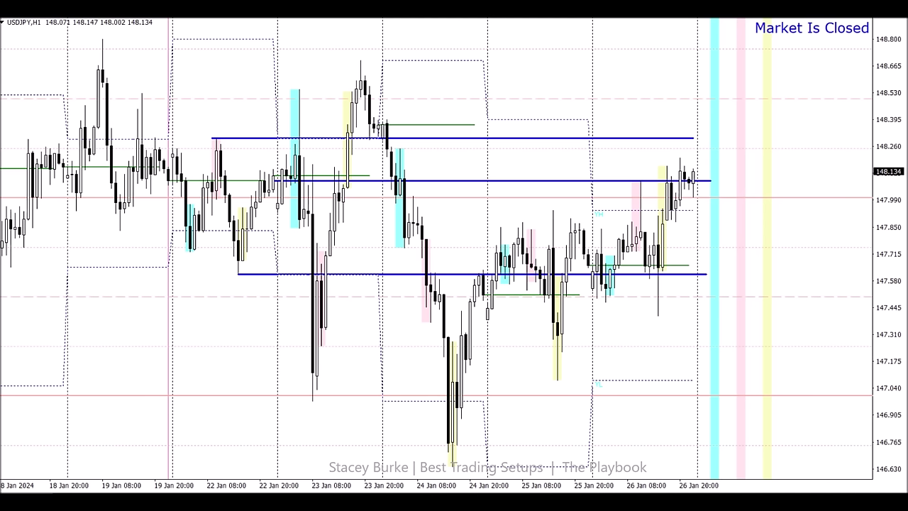
{"action": "type", "text": "M5"}
{"action": "key", "text": "Return"}
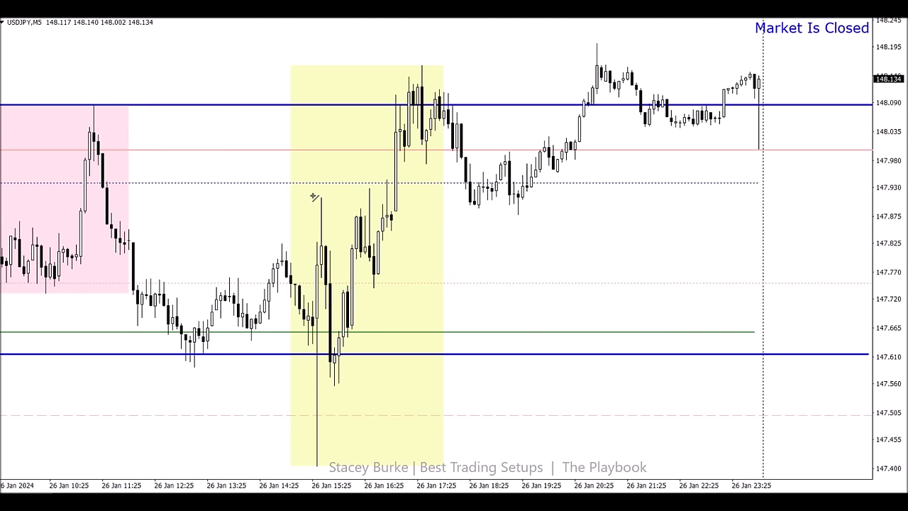
Mark the 15:25 high near 147.91 and draw two parallel rising trendlines along the midday lows and highs
{"action": "left_click_drag", "start_coordinate": [312, 197], "coordinate": [370, 196]}
{"action": "left_click_drag", "start_coordinate": [194, 366], "coordinate": [296, 321]}
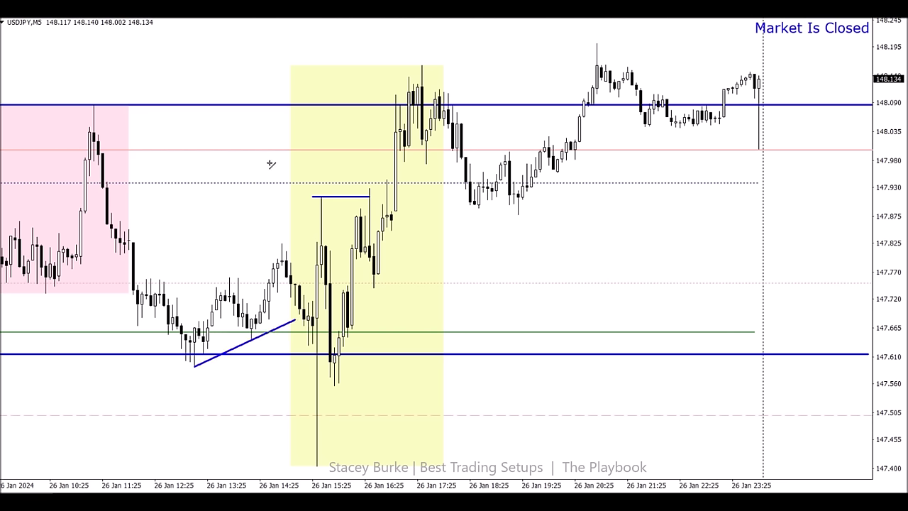
{"action": "left_click_drag", "start_coordinate": [224, 274], "coordinate": [320, 224]}
Add short blue levels at the 15:25 low, near 148.06, and at the yellow box top
{"action": "left_click_drag", "start_coordinate": [325, 345], "coordinate": [352, 345]}
{"action": "double_click", "coordinate": [340, 354]}
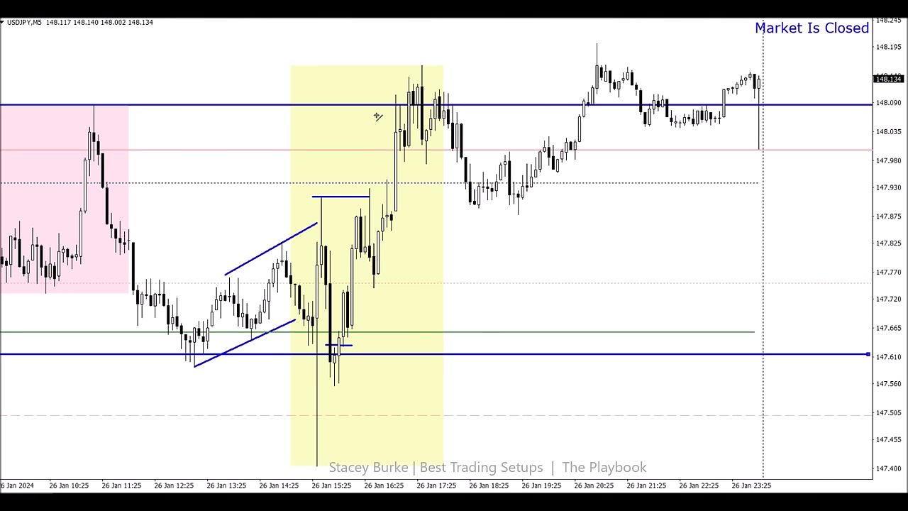
{"action": "left_click_drag", "start_coordinate": [377, 115], "coordinate": [459, 116]}
{"action": "left_click_drag", "start_coordinate": [387, 81], "coordinate": [448, 82]}
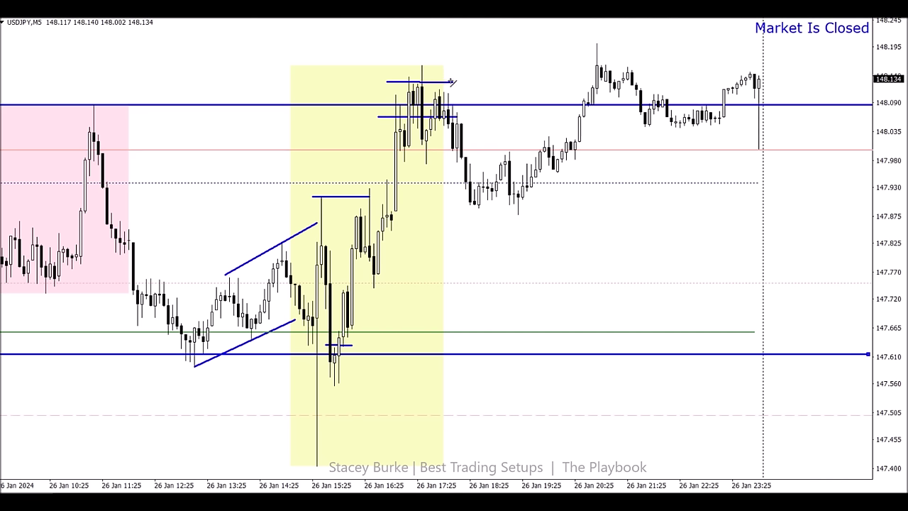
{"action": "left_click_drag", "start_coordinate": [454, 82], "coordinate": [457, 81]}
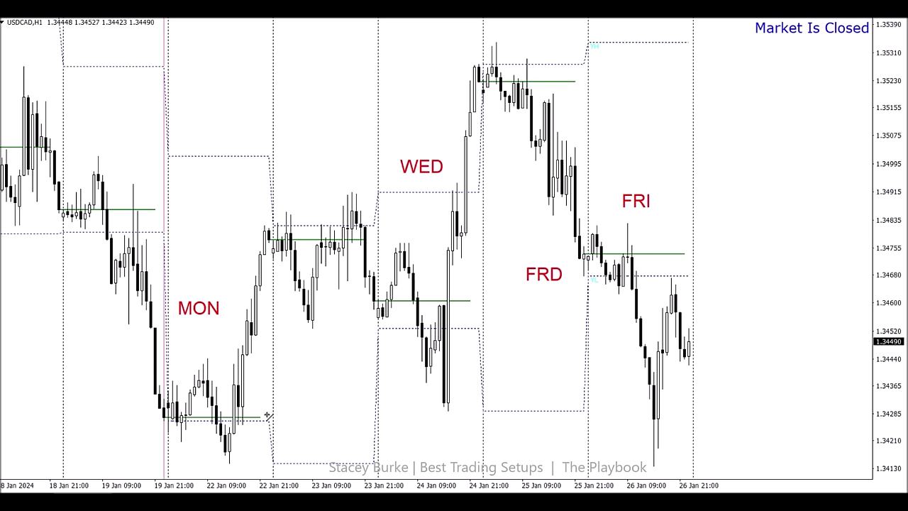
Draw a dark-blue level, move it up to the 23 Jan high, and extend it into 24 Jan
{"action": "left_click_drag", "start_coordinate": [169, 444], "coordinate": [230, 443]}
{"action": "double_click", "coordinate": [197, 444]}
{"action": "left_click_drag", "start_coordinate": [203, 445], "coordinate": [374, 193]}
{"action": "left_click_drag", "start_coordinate": [401, 195], "coordinate": [474, 194]}
Draw blue levels at the 23 Jan low and above the 22 Jan high, stretching the lower one right
{"action": "left_click_drag", "start_coordinate": [310, 327], "coordinate": [419, 329]}
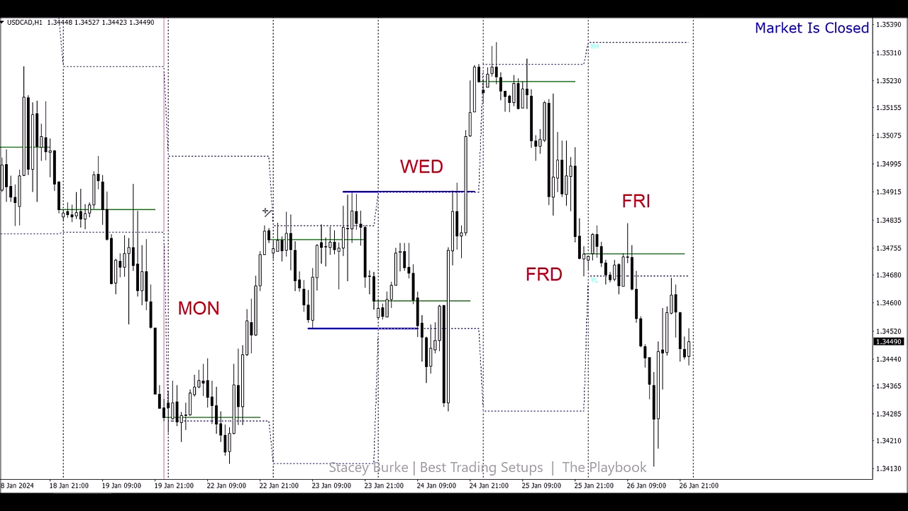
{"action": "left_click_drag", "start_coordinate": [264, 210], "coordinate": [335, 211]}
{"action": "mouse_move", "coordinate": [239, 348]}
{"action": "left_mouse_down"}
{"action": "mouse_move", "coordinate": [479, 349]}
{"action": "mouse_move", "coordinate": [470, 349]}
{"action": "left_mouse_up"}
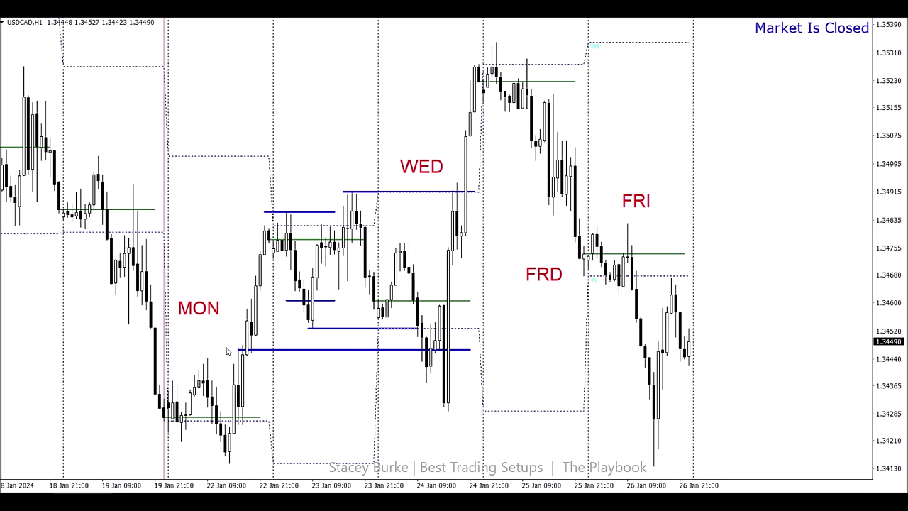
{"action": "left_click_drag", "start_coordinate": [326, 358], "coordinate": [322, 383]}
{"action": "double_click", "coordinate": [359, 349]}
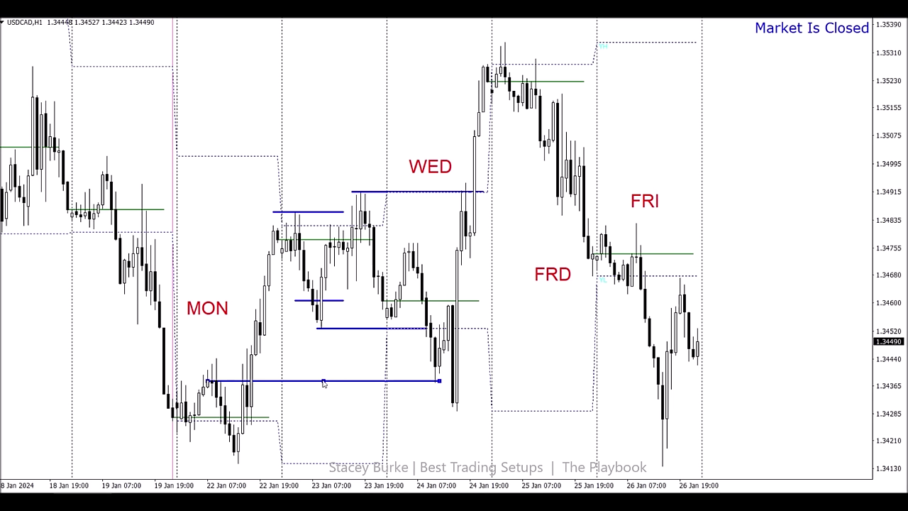
{"action": "left_click_drag", "start_coordinate": [440, 381], "coordinate": [470, 384]}
{"action": "left_click", "coordinate": [473, 384]}
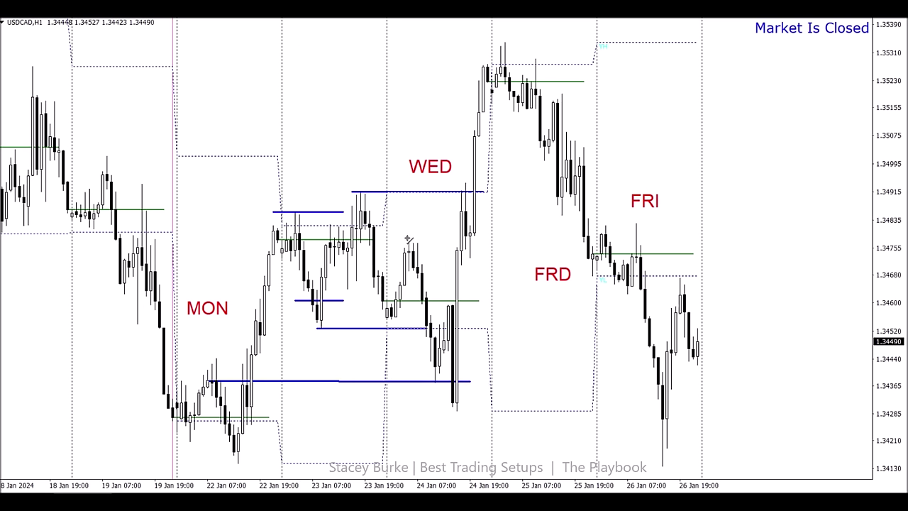
Add a short level at the mid-week swing high and a long level near 1.3415 along the Monday low
{"action": "left_click_drag", "start_coordinate": [405, 241], "coordinate": [435, 241]}
{"action": "left_click_drag", "start_coordinate": [471, 385], "coordinate": [477, 384]}
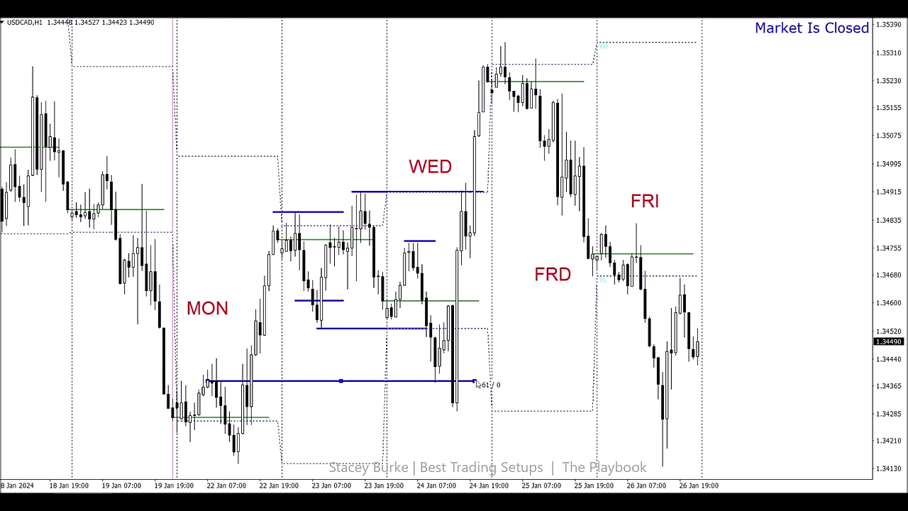
{"action": "left_click", "coordinate": [249, 381]}
{"action": "mouse_move", "coordinate": [236, 462]}
{"action": "left_mouse_down"}
{"action": "mouse_move", "coordinate": [706, 448]}
{"action": "mouse_move", "coordinate": [682, 455]}
{"action": "mouse_move", "coordinate": [699, 463]}
{"action": "left_mouse_up"}
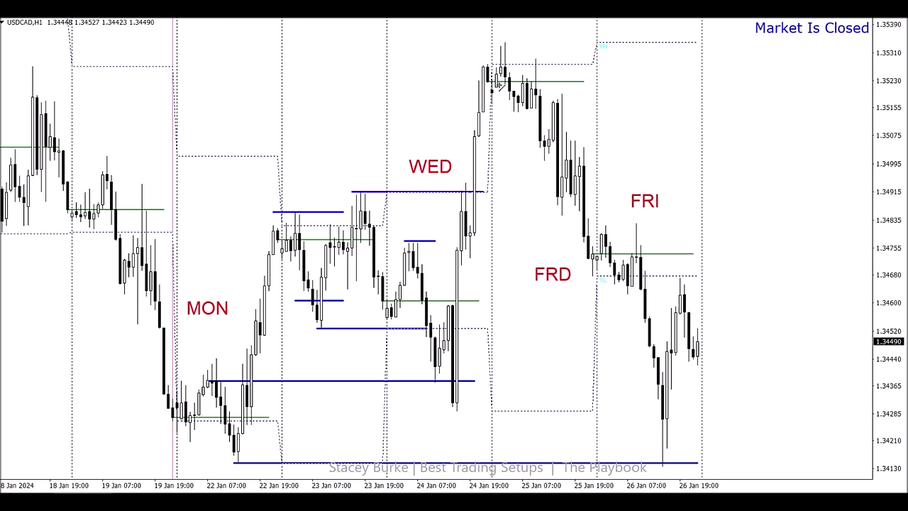
Draw a blue level from the previous week's high to the Wednesday high and nudge it into place
{"action": "scroll", "coordinate": [490, 71], "scroll_direction": "up", "scroll_amount": 3}
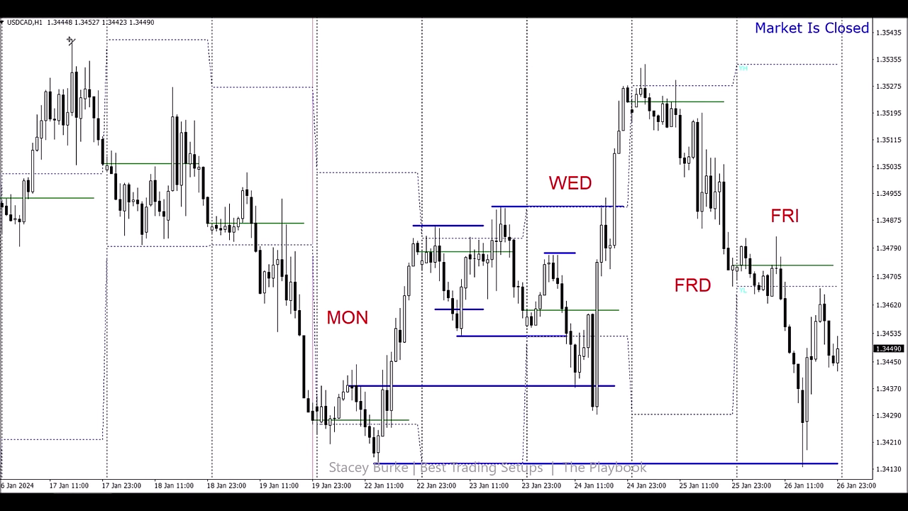
{"action": "scroll", "coordinate": [89, 69], "scroll_direction": "up", "scroll_amount": 2}
{"action": "scroll", "coordinate": [141, 92], "scroll_direction": "down", "scroll_amount": 2}
{"action": "left_click_drag", "start_coordinate": [94, 92], "coordinate": [689, 93]}
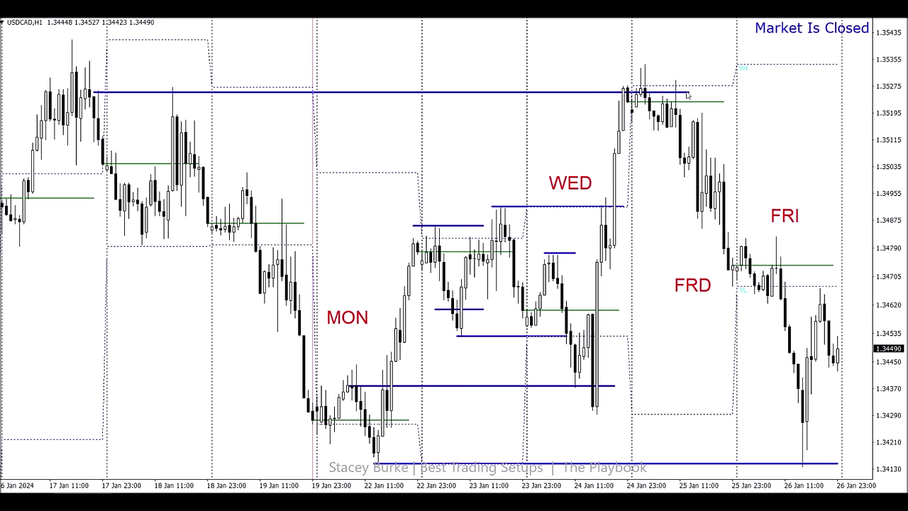
{"action": "left_click", "coordinate": [392, 93]}
{"action": "left_click_drag", "start_coordinate": [393, 94], "coordinate": [380, 100]}
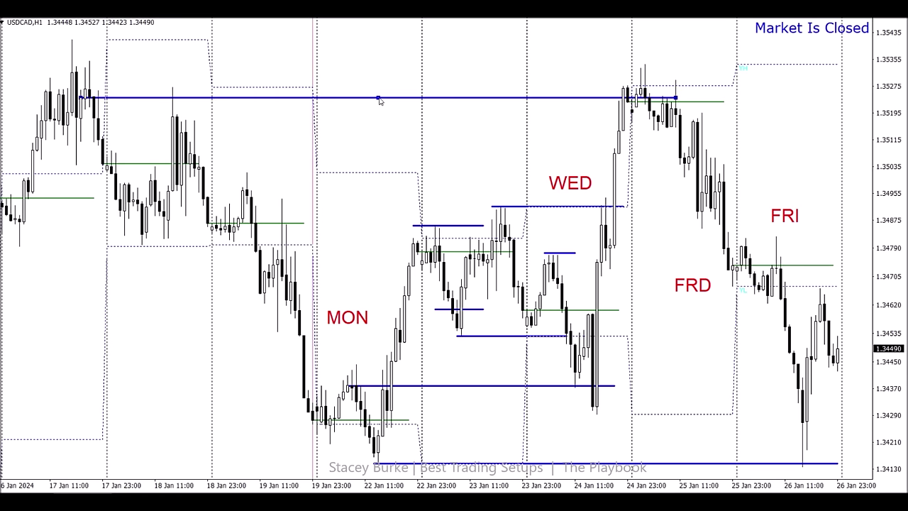
Draw a short blue level on Thursday's decline
{"action": "scroll", "coordinate": [456, 191], "scroll_direction": "down", "scroll_amount": 2}
{"action": "scroll", "coordinate": [456, 192], "scroll_direction": "down", "scroll_amount": 2}
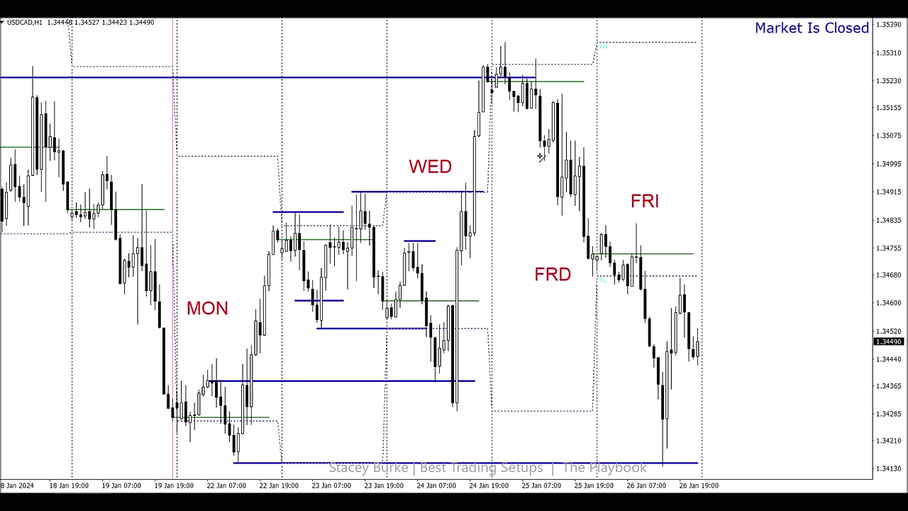
{"action": "left_click_drag", "start_coordinate": [540, 160], "coordinate": [598, 160]}
Move the FRD label up toward the Friday candles, then highlight the Inside Day and First Green Day playbook entries
{"action": "left_click_drag", "start_coordinate": [556, 275], "coordinate": [560, 261]}
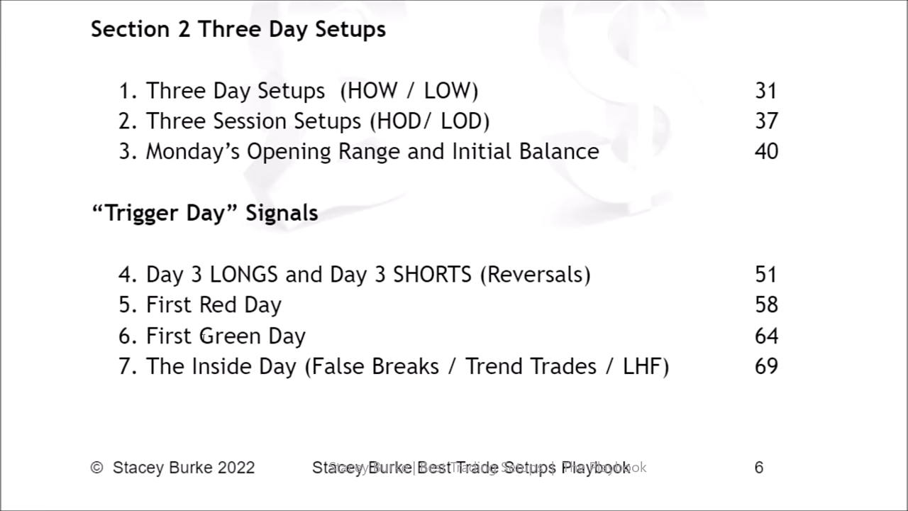
{"action": "left_click_drag", "start_coordinate": [139, 360], "coordinate": [776, 366]}
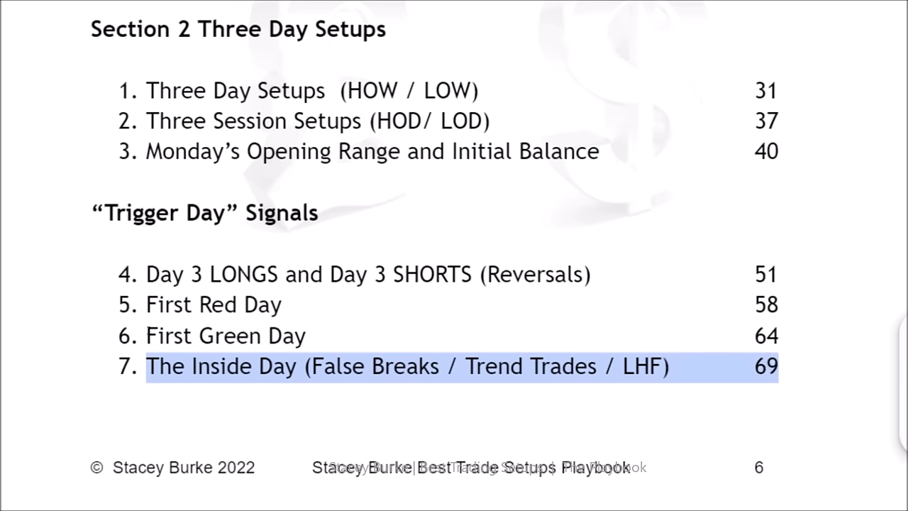
{"action": "left_click_drag", "start_coordinate": [143, 331], "coordinate": [294, 344]}
{"action": "left_click", "coordinate": [311, 343]}
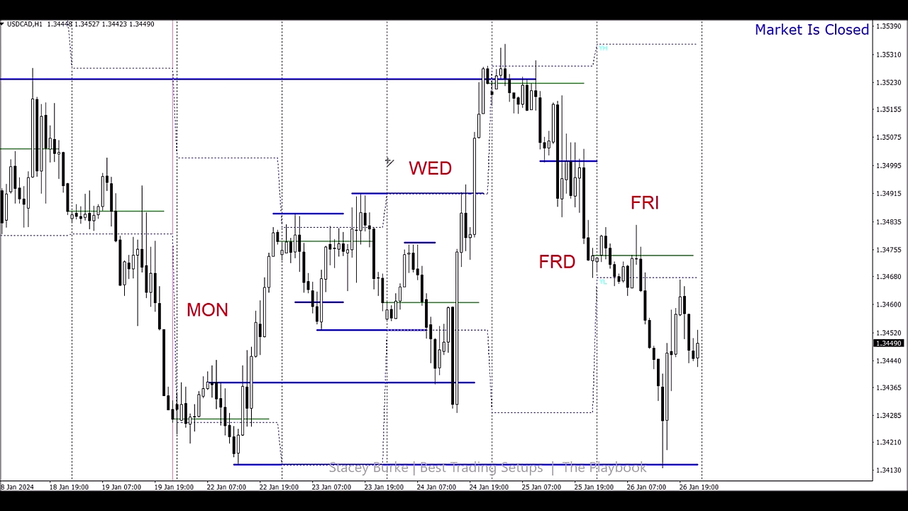
Move the Wednesday level down onto the Monday highs and extend it out to Friday
{"action": "double_click", "coordinate": [483, 193]}
{"action": "left_click_drag", "start_coordinate": [484, 193], "coordinate": [613, 196]}
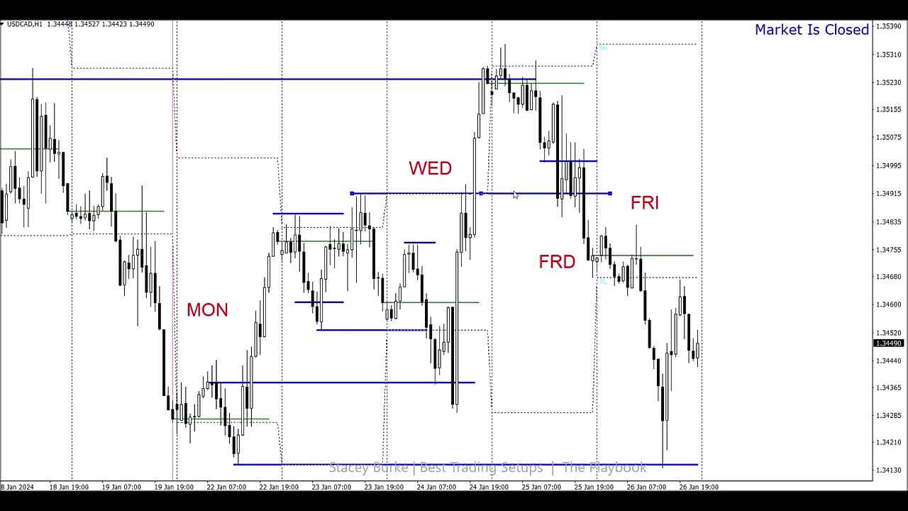
{"action": "left_click_drag", "start_coordinate": [481, 193], "coordinate": [394, 229]}
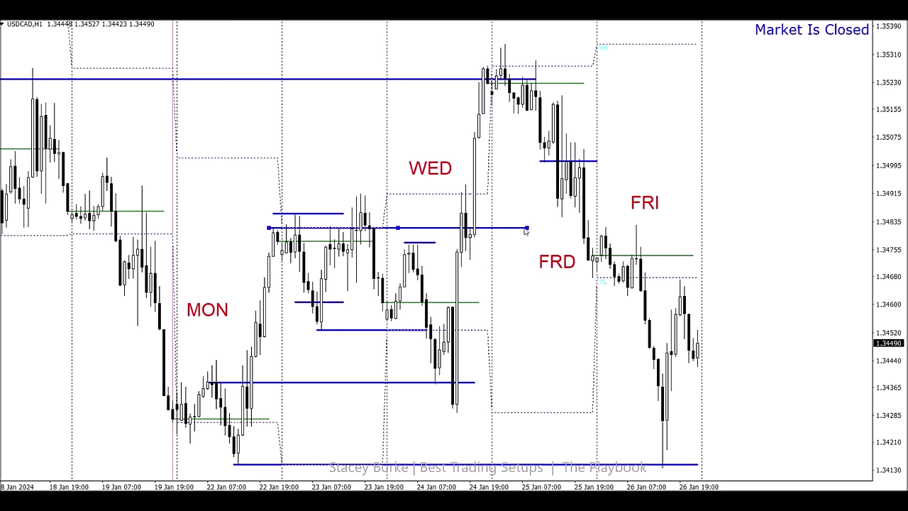
{"action": "left_click_drag", "start_coordinate": [527, 228], "coordinate": [651, 231]}
Draw long levels through the Monday and Friday lows and from the previous week near 1.3480
{"action": "left_click_drag", "start_coordinate": [274, 420], "coordinate": [676, 419]}
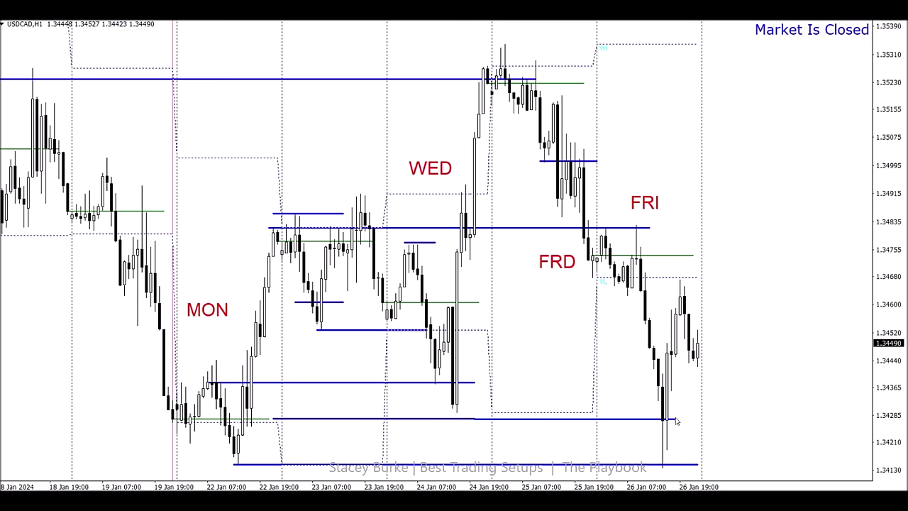
{"action": "scroll", "coordinate": [676, 424], "scroll_direction": "left", "scroll_amount": 1}
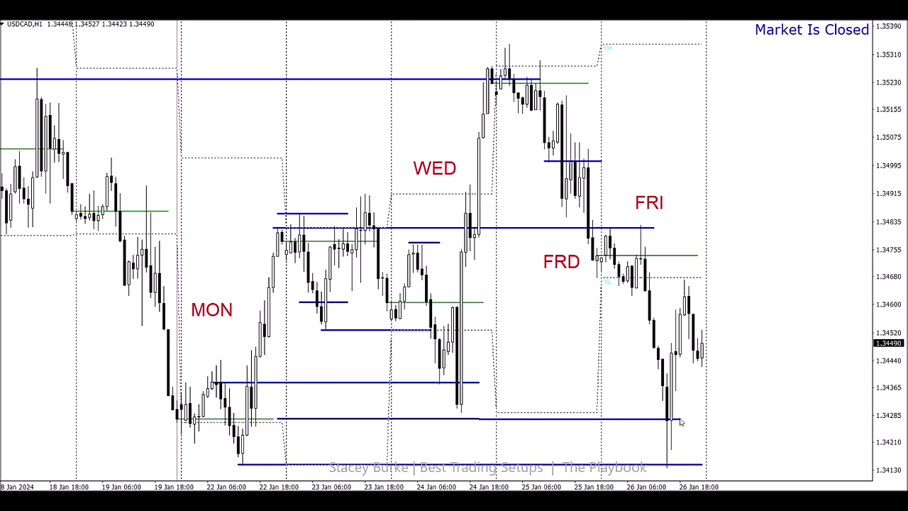
{"action": "double_click", "coordinate": [680, 419]}
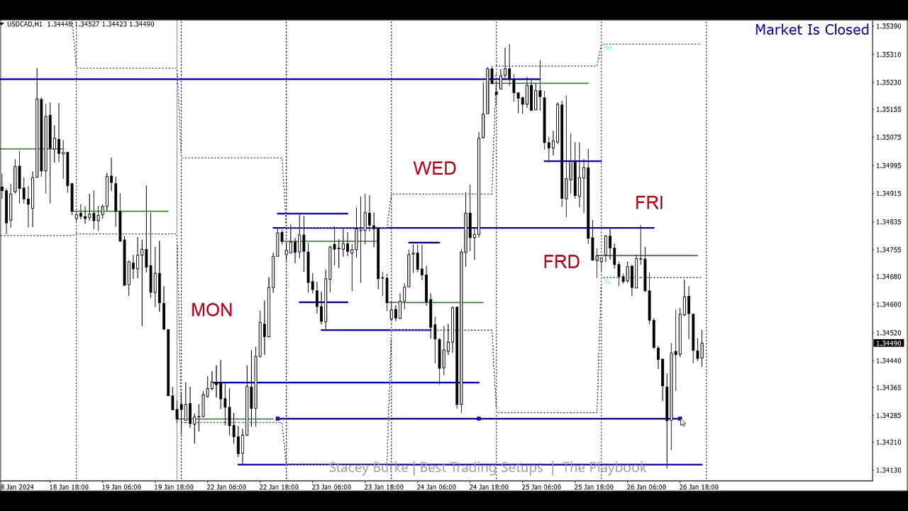
{"action": "double_click", "coordinate": [680, 420]}
{"action": "mouse_move", "coordinate": [333, 242]}
{"action": "left_click_drag", "start_coordinate": [76, 233], "coordinate": [688, 234]}
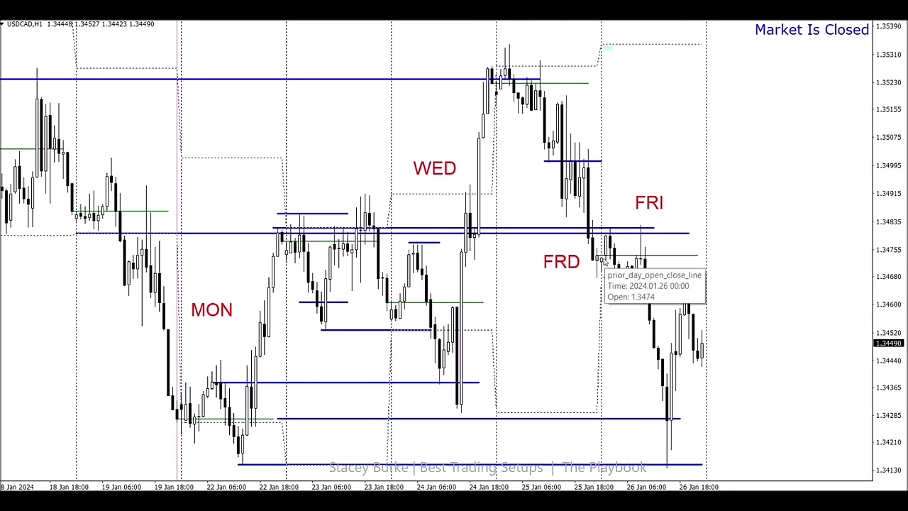
{"action": "left_click_drag", "start_coordinate": [532, 296], "coordinate": [520, 300]}
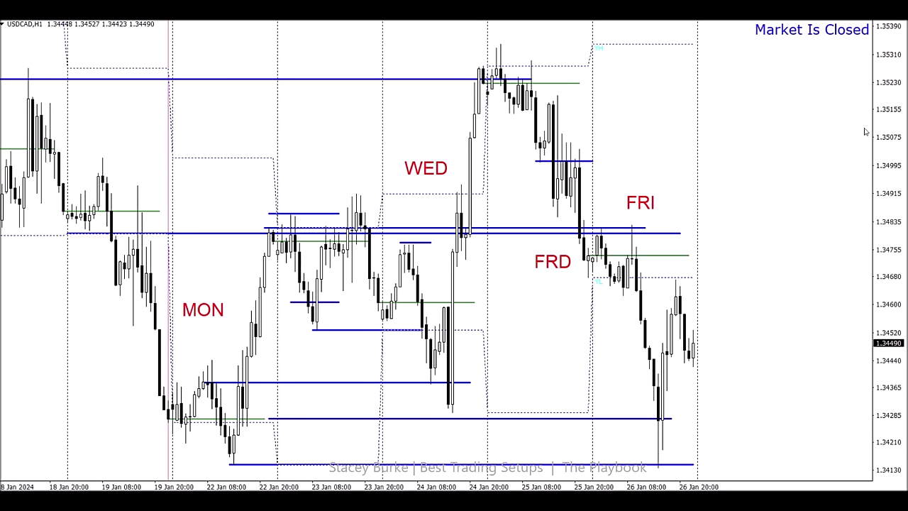
{"action": "left_click_drag", "start_coordinate": [885, 122], "coordinate": [885, 128]}
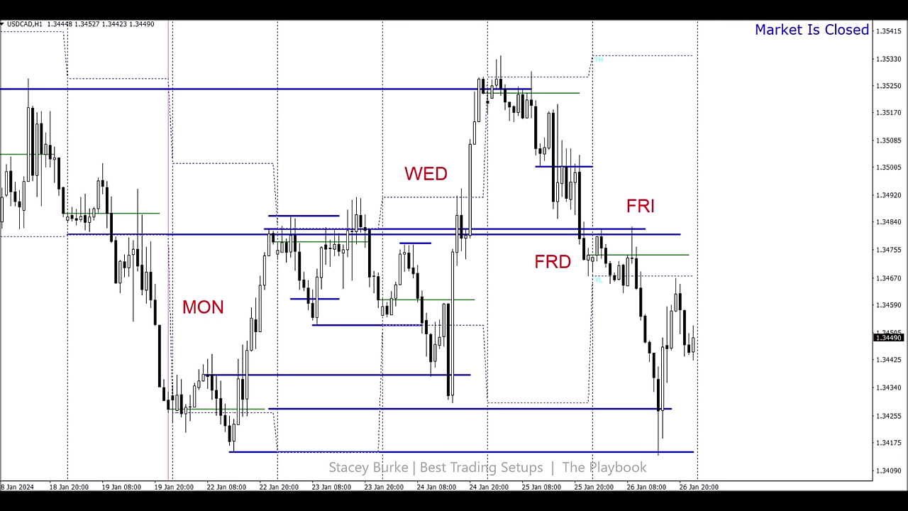
{"action": "left_click_drag", "start_coordinate": [357, 197], "coordinate": [492, 197]}
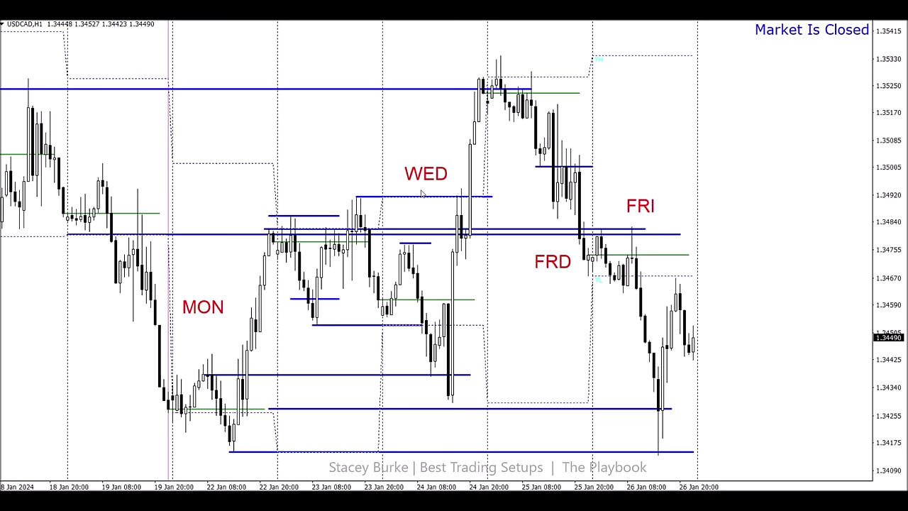
{"action": "left_click_drag", "start_coordinate": [424, 197], "coordinate": [632, 432]}
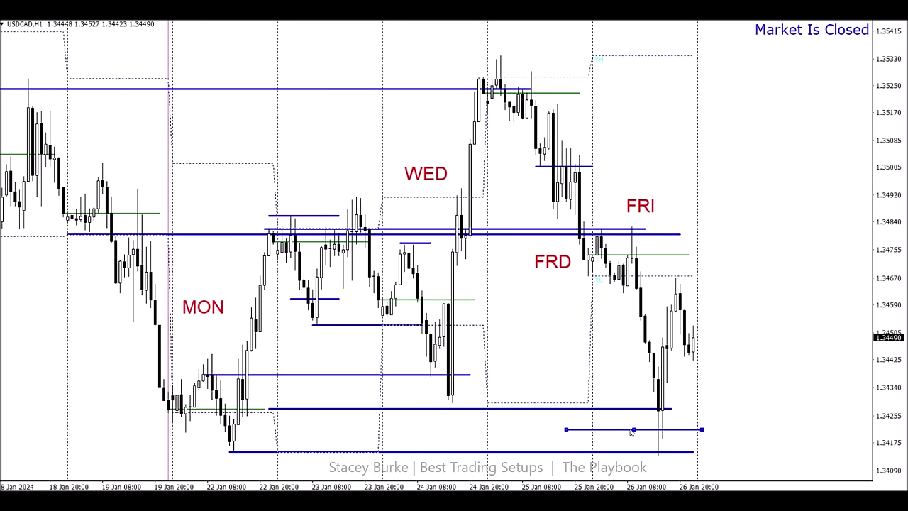
{"action": "key", "text": "Delete"}
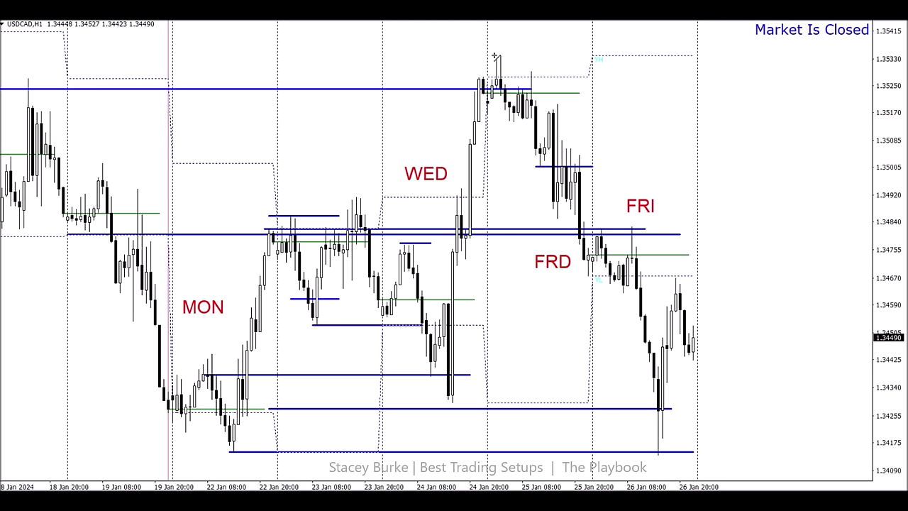
{"action": "left_click_drag", "start_coordinate": [496, 57], "coordinate": [594, 57]}
{"action": "key", "text": "Delete"}
Draw three short blue levels: on the Thursday candles, right of them, and left of the FRI label
{"action": "left_click_drag", "start_coordinate": [500, 124], "coordinate": [560, 124]}
{"action": "mouse_move", "coordinate": [556, 205]}
{"action": "left_click_drag", "start_coordinate": [579, 153], "coordinate": [688, 154]}
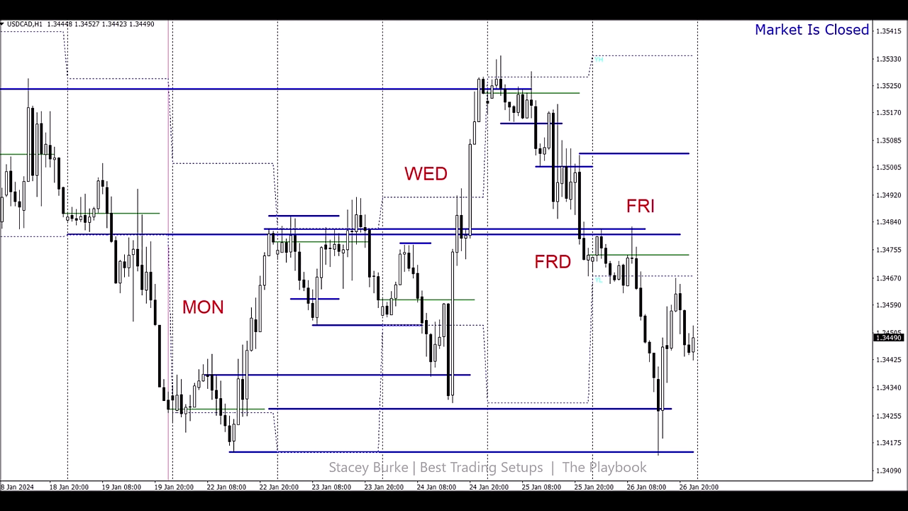
{"action": "left_click_drag", "start_coordinate": [553, 219], "coordinate": [636, 220]}
Draw a short level on the FRD candles and a blue level near 1.3482 joining the two Friday morning highs
{"action": "left_click_drag", "start_coordinate": [617, 292], "coordinate": [642, 292]}
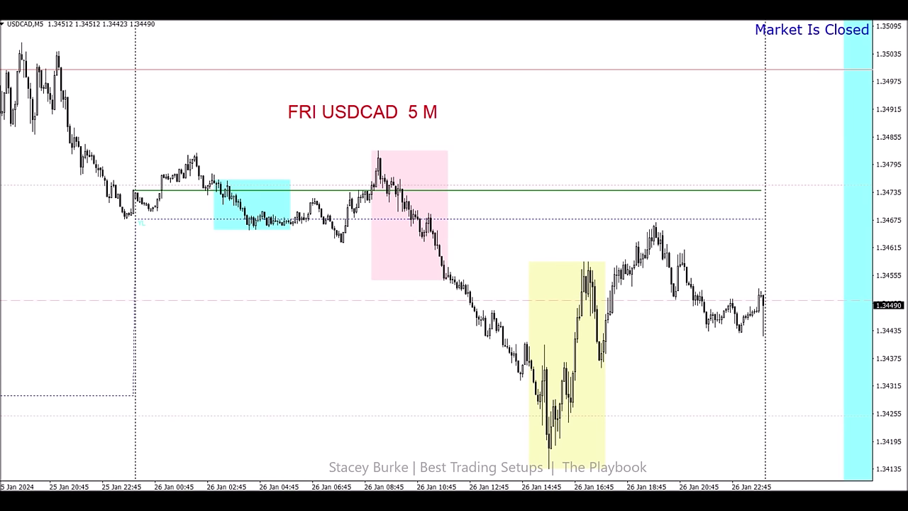
{"action": "left_click_drag", "start_coordinate": [196, 154], "coordinate": [391, 153]}
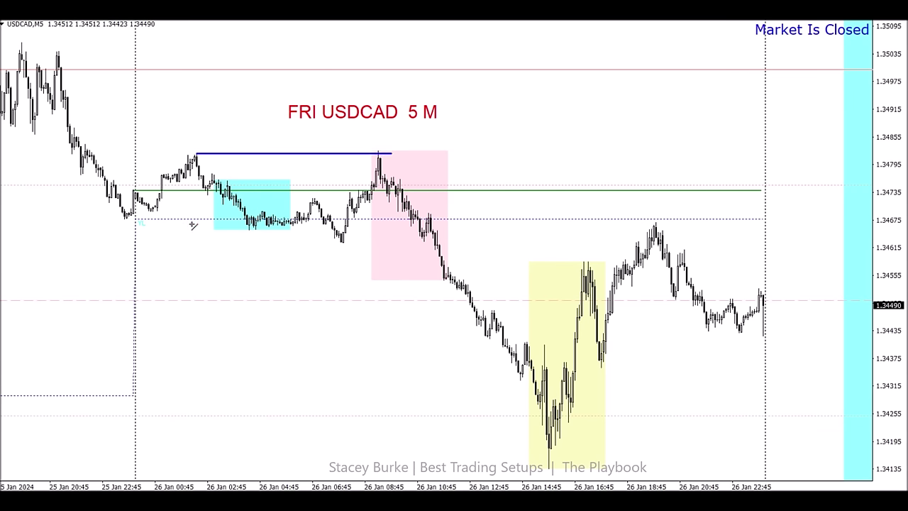
Draw a blue level at the pre-pink-box swing low plus short levels near 1.3477 and 1.3471
{"action": "mouse_move", "coordinate": [244, 228]}
{"action": "left_mouse_down"}
{"action": "mouse_move", "coordinate": [330, 230]}
{"action": "mouse_move", "coordinate": [279, 258]}
{"action": "mouse_move", "coordinate": [441, 245]}
{"action": "left_mouse_up"}
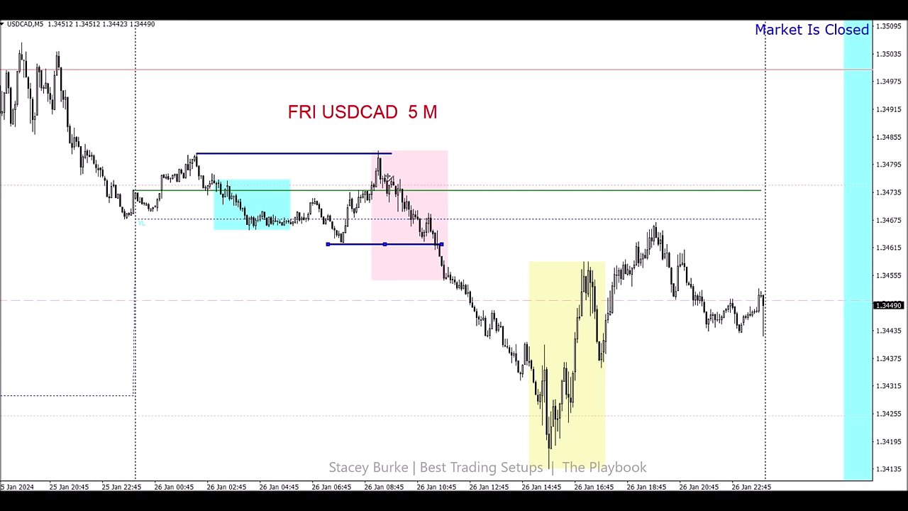
{"action": "left_click_drag", "start_coordinate": [376, 174], "coordinate": [410, 176]}
{"action": "left_click_drag", "start_coordinate": [393, 201], "coordinate": [425, 202]}
Add a 20-period Moving Average to USDCAD M5 and draw a long blue level below the top one
{"action": "double_click", "coordinate": [386, 245]}
{"action": "key", "text": "alt+i"}
{"action": "key", "text": "i"}
{"action": "key", "text": "t"}
{"action": "key", "text": "m"}
{"action": "left_click", "coordinate": [369, 314]}
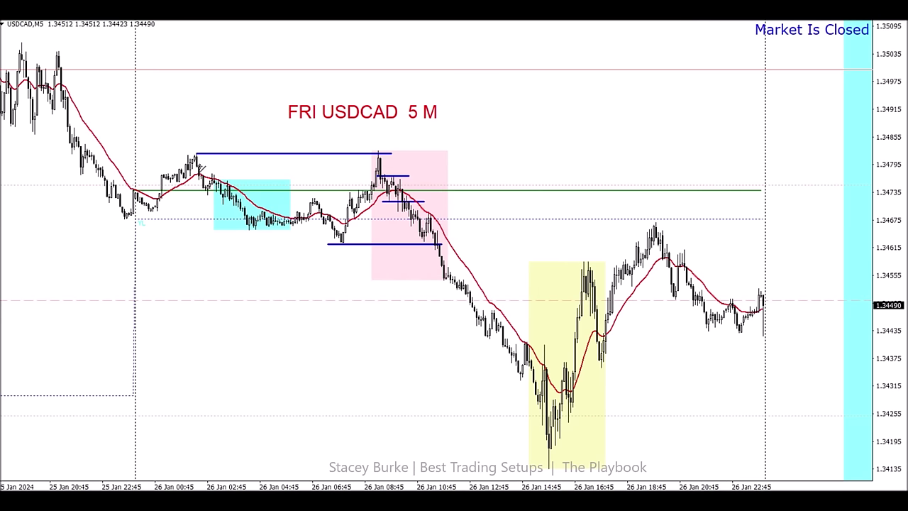
{"action": "left_click_drag", "start_coordinate": [199, 175], "coordinate": [418, 174]}
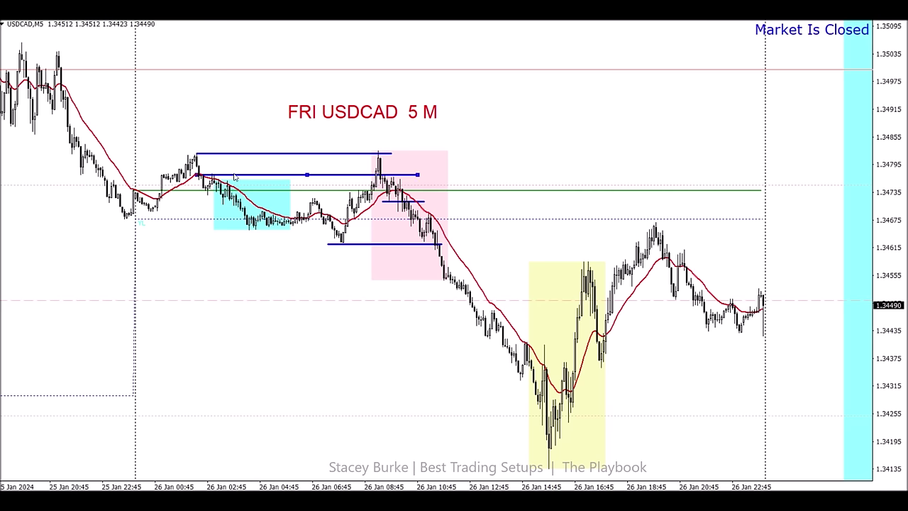
{"action": "double_click", "coordinate": [271, 174]}
Draw a long low blue level and two levels from the 22 Jan lows to 26 Jan, near 1.3427
{"action": "left_click_drag", "start_coordinate": [138, 396], "coordinate": [589, 396]}
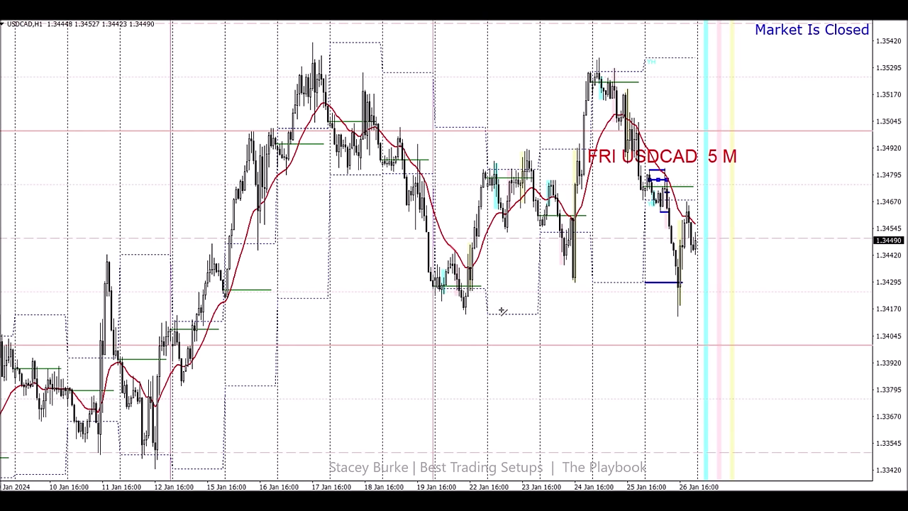
{"action": "left_click_drag", "start_coordinate": [465, 312], "coordinate": [702, 312]}
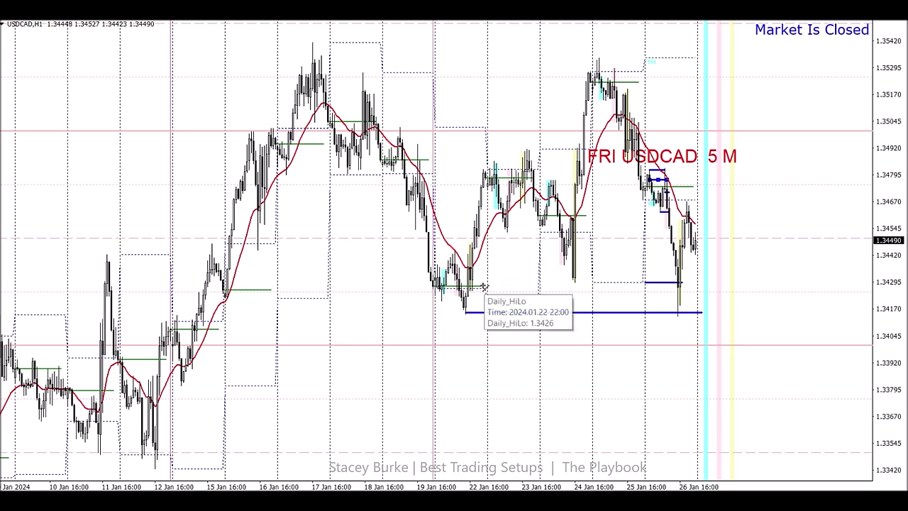
{"action": "left_click_drag", "start_coordinate": [487, 286], "coordinate": [700, 286]}
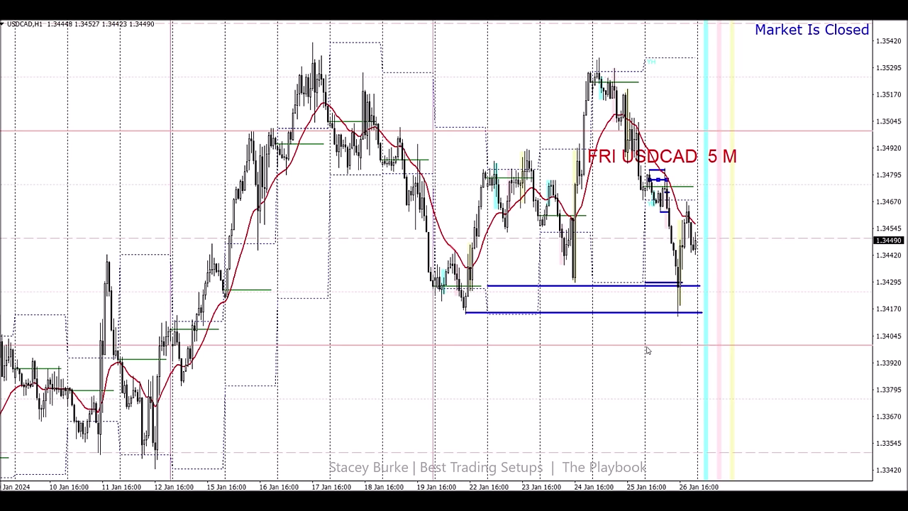
On the M5 chart, sketch a vertical blue bar marker with left and right ticks beside the title
{"action": "key", "text": "ctrl+F6"}
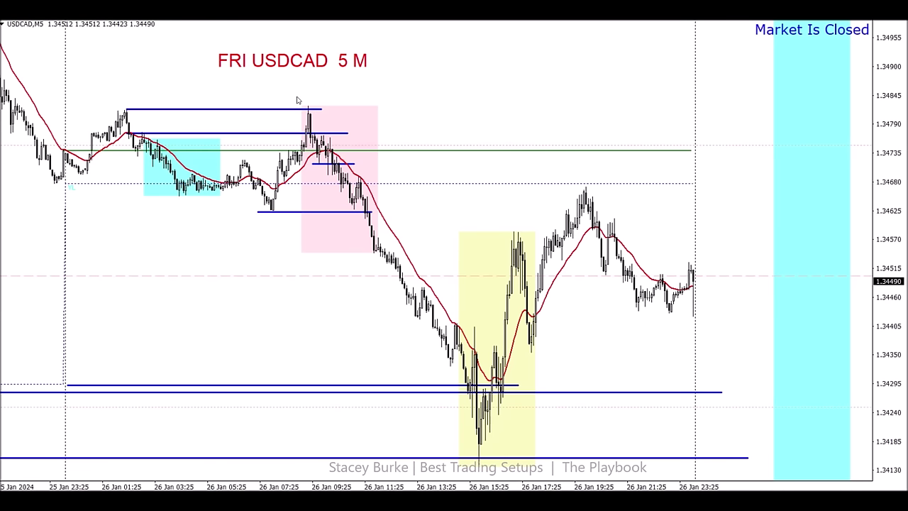
{"action": "left_click_drag", "start_coordinate": [562, 53], "coordinate": [562, 117]}
{"action": "left_click_drag", "start_coordinate": [542, 74], "coordinate": [560, 74]}
{"action": "left_click_drag", "start_coordinate": [562, 99], "coordinate": [582, 99]}
{"action": "mouse_move", "coordinate": [579, 100]}
{"action": "left_mouse_down"}
{"action": "mouse_move", "coordinate": [575, 115]}
{"action": "mouse_move", "coordinate": [573, 106]}
{"action": "left_mouse_up"}
Extend the level below the pink box rightward, zoom in, and add short blue lines in the yellow box
{"action": "left_click_drag", "start_coordinate": [370, 211], "coordinate": [632, 212]}
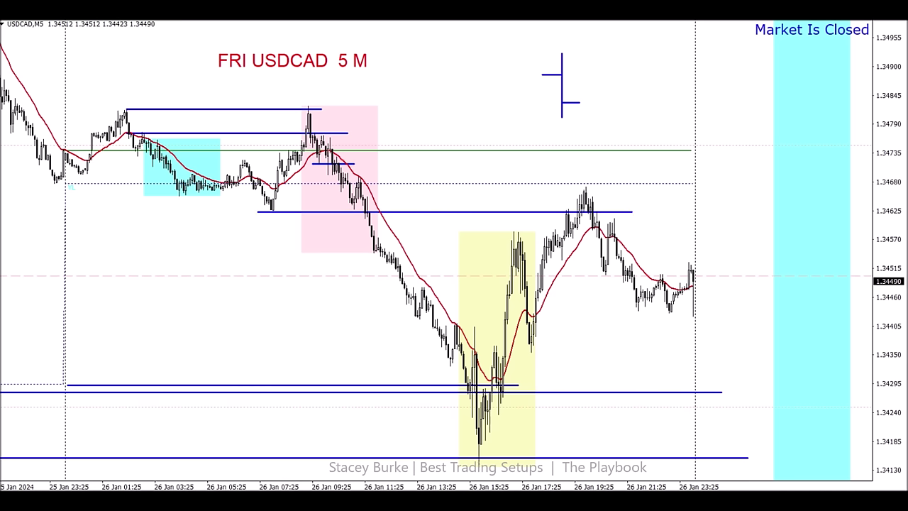
{"action": "key", "text": "plus"}
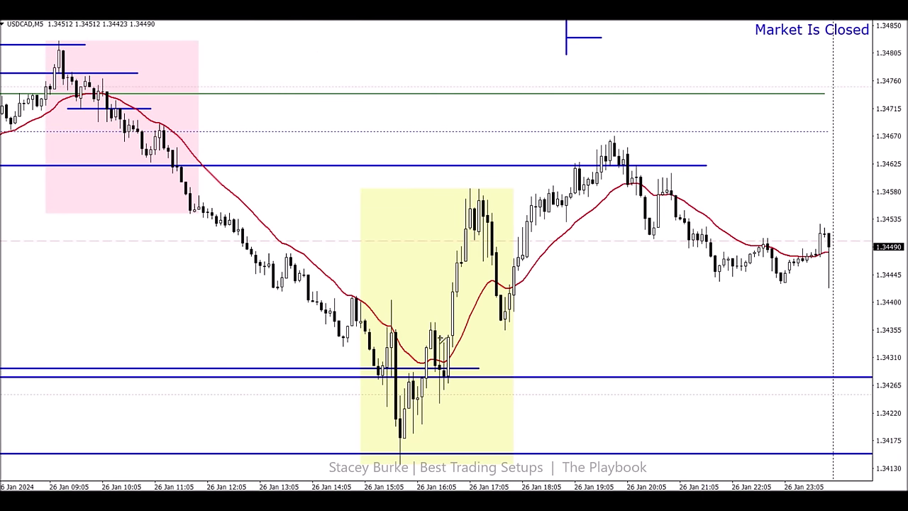
{"action": "mouse_move", "coordinate": [435, 343]}
{"action": "left_mouse_down"}
{"action": "mouse_move", "coordinate": [477, 342]}
{"action": "mouse_move", "coordinate": [466, 343]}
{"action": "left_mouse_up"}
{"action": "mouse_move", "coordinate": [445, 322]}
{"action": "left_mouse_down"}
{"action": "mouse_move", "coordinate": [518, 322]}
{"action": "mouse_move", "coordinate": [483, 311]}
{"action": "mouse_move", "coordinate": [487, 211]}
{"action": "mouse_move", "coordinate": [436, 375]}
{"action": "mouse_move", "coordinate": [498, 165]}
{"action": "left_mouse_up"}
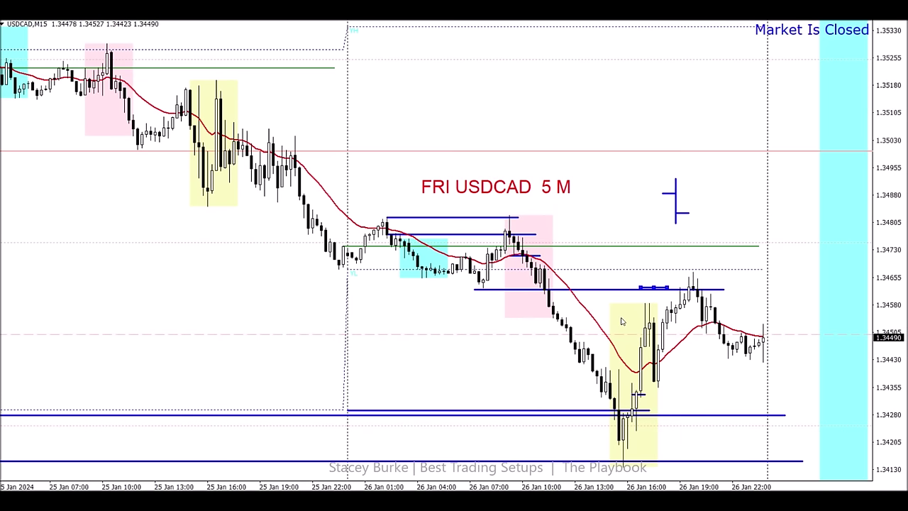
Draw a trial horizontal level in the yellow box, confirm its properties, and move it lower
{"action": "scroll", "coordinate": [622, 322], "scroll_direction": "down", "scroll_amount": 3}
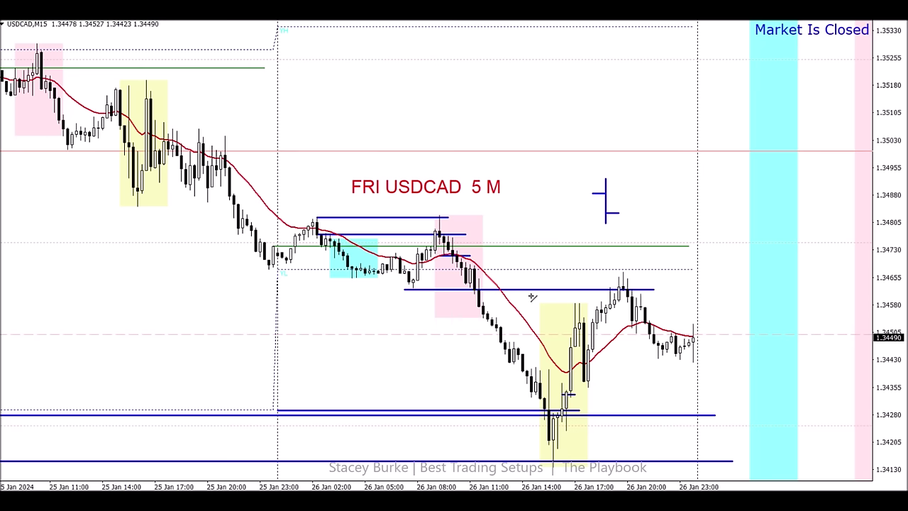
{"action": "left_click_drag", "start_coordinate": [488, 306], "coordinate": [580, 305]}
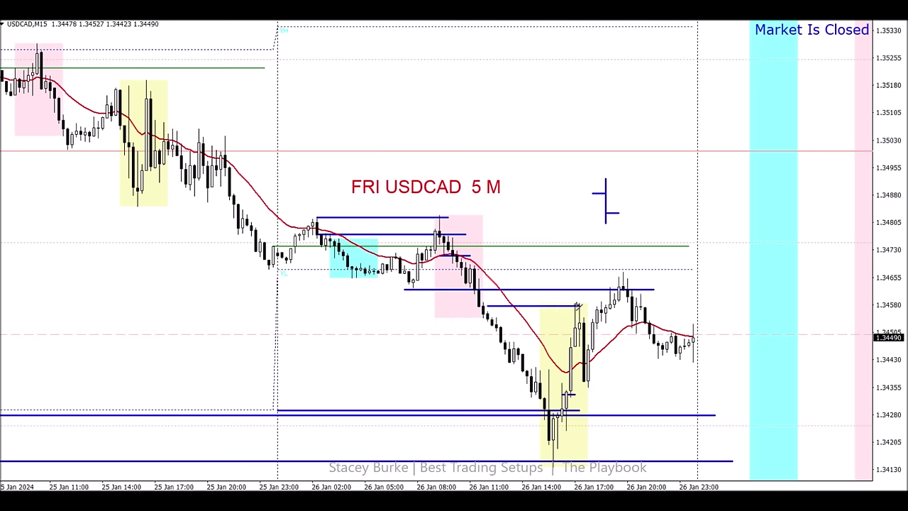
{"action": "double_click", "coordinate": [543, 310]}
{"action": "key", "text": "Return"}
{"action": "left_click_drag", "start_coordinate": [535, 305], "coordinate": [573, 372]}
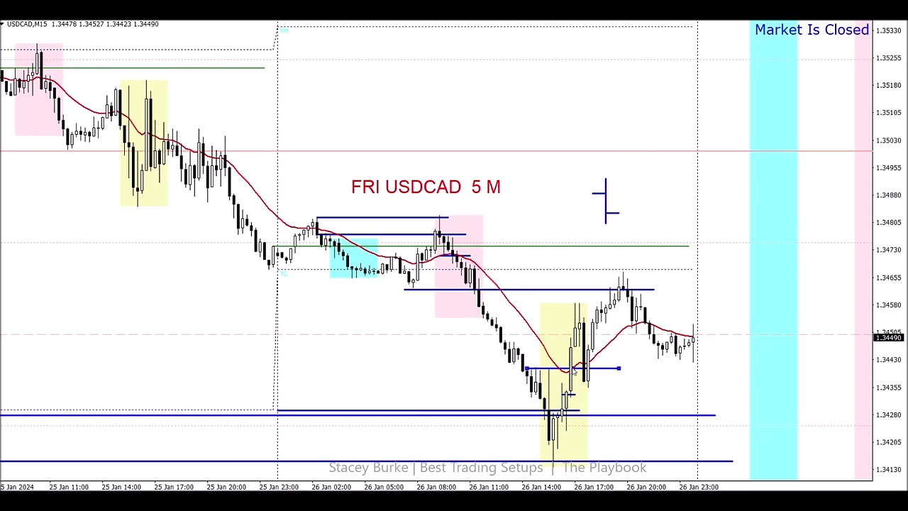
Switch USDCAD back to M5 and delete the trial level near 1.3440
{"action": "type", "text": "M5"}
{"action": "key", "text": "Return"}
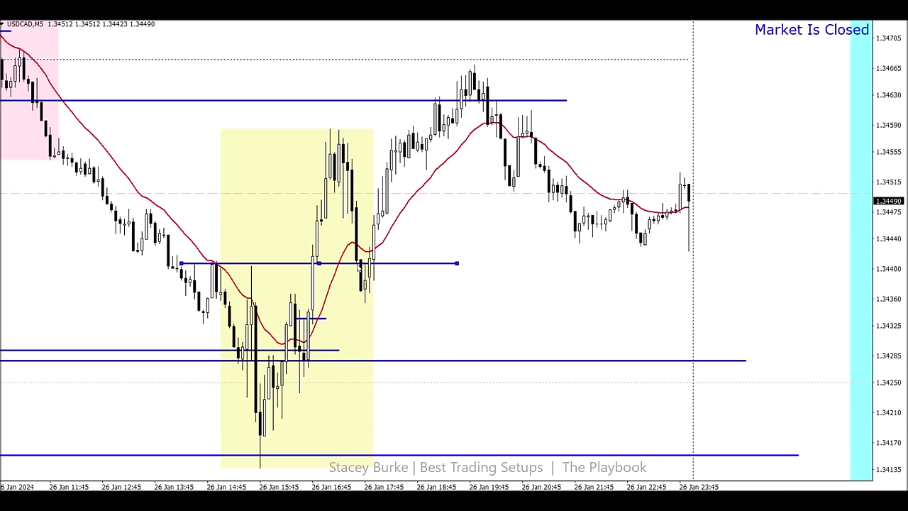
{"action": "key", "text": "Delete"}
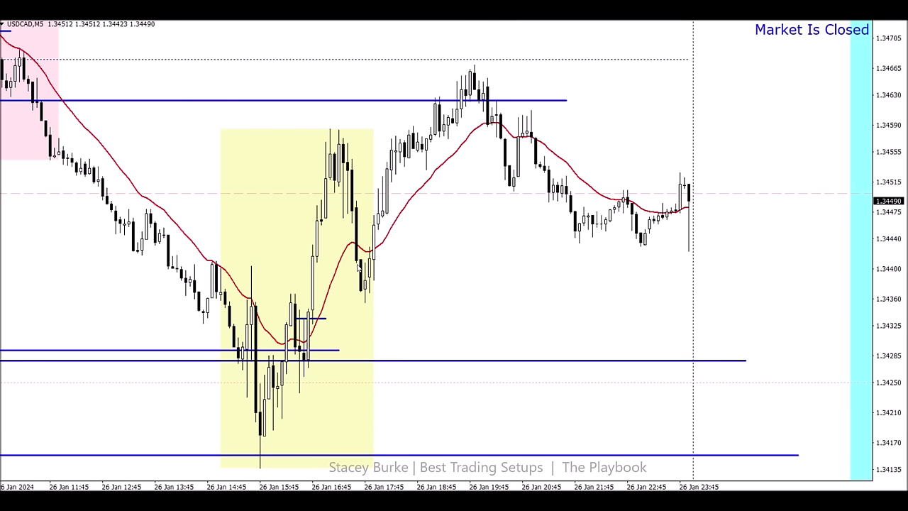
{"action": "scroll", "coordinate": [359, 284], "scroll_direction": "left", "scroll_amount": 3}
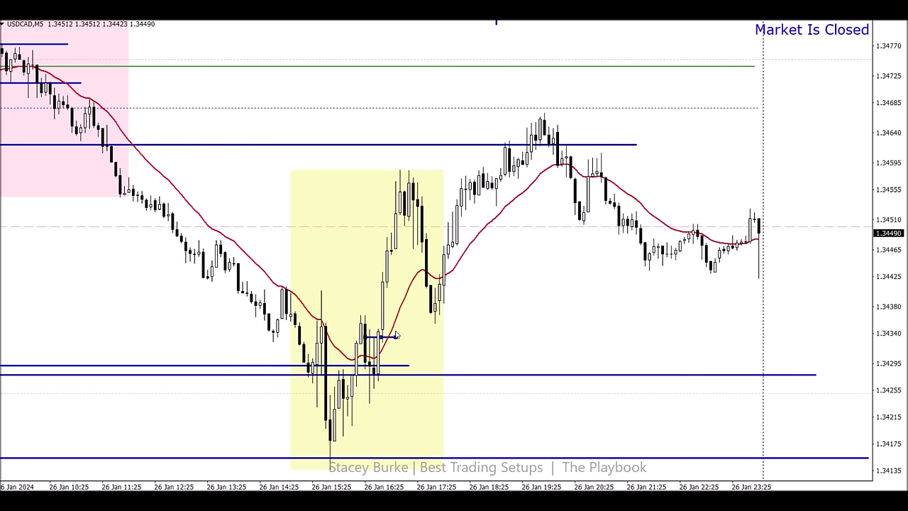
Delete the short yellow-box marker, then draw and delete a trial trendline up the rally
{"action": "key", "text": "Delete"}
{"action": "left_click_drag", "start_coordinate": [375, 383], "coordinate": [421, 176]}
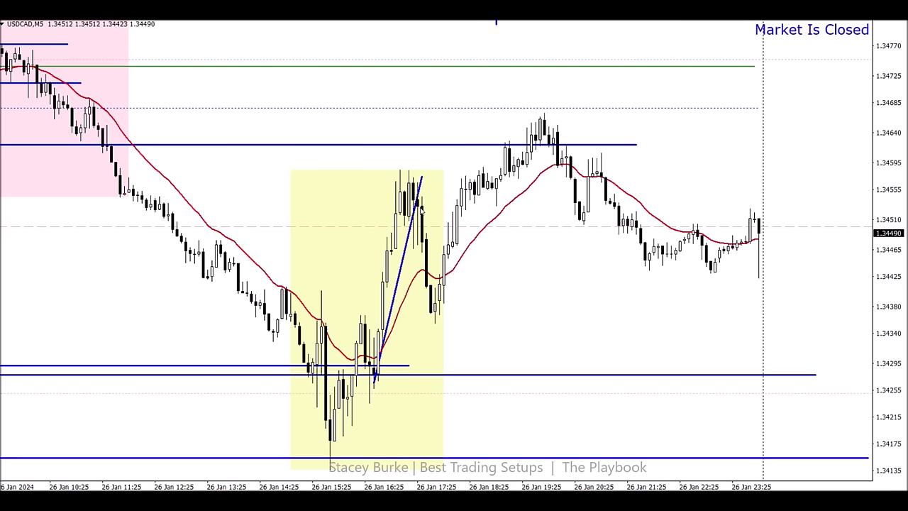
{"action": "double_click", "coordinate": [421, 182]}
{"action": "key", "text": "Delete"}
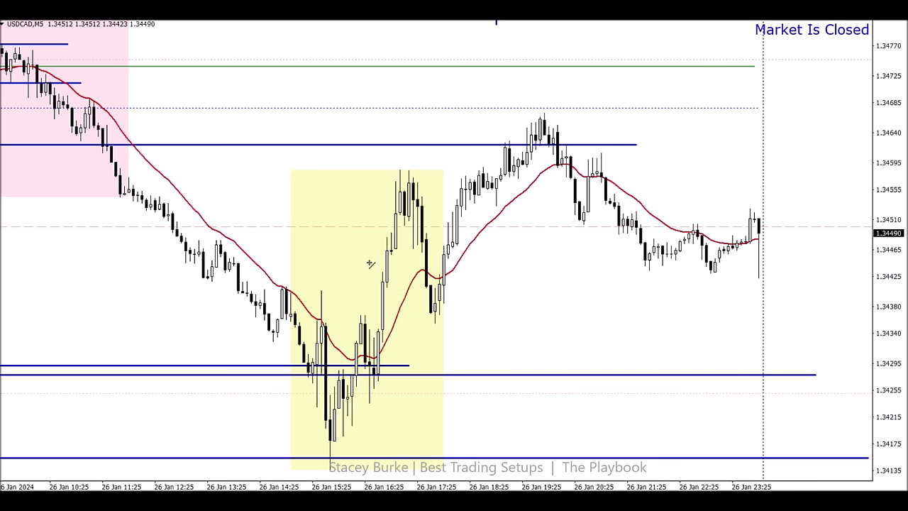
Draw and remove a trial short level in the yellow box and another trendline from the candle top
{"action": "mouse_move", "coordinate": [371, 264]}
{"action": "left_mouse_down"}
{"action": "mouse_move", "coordinate": [469, 265]}
{"action": "mouse_move", "coordinate": [421, 243]}
{"action": "mouse_move", "coordinate": [421, 219]}
{"action": "left_mouse_up"}
{"action": "double_click", "coordinate": [418, 264]}
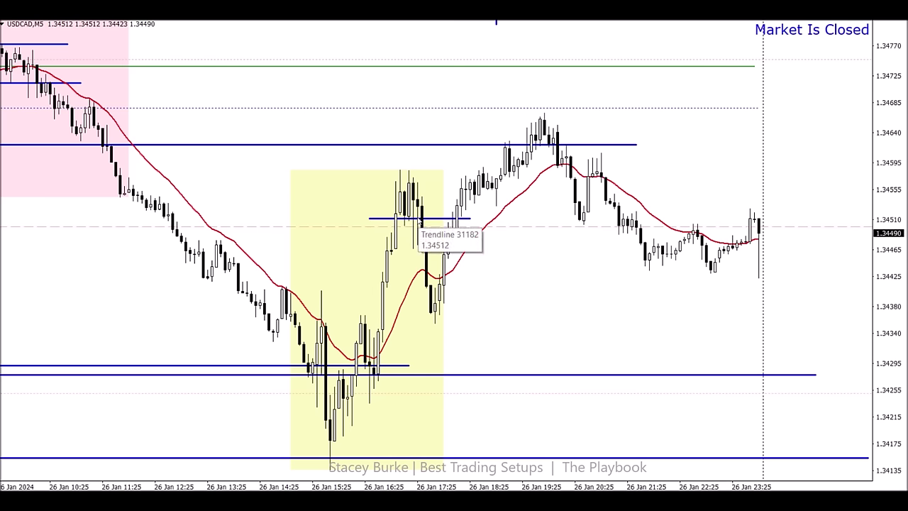
{"action": "double_click", "coordinate": [421, 218]}
{"action": "key", "text": "Delete"}
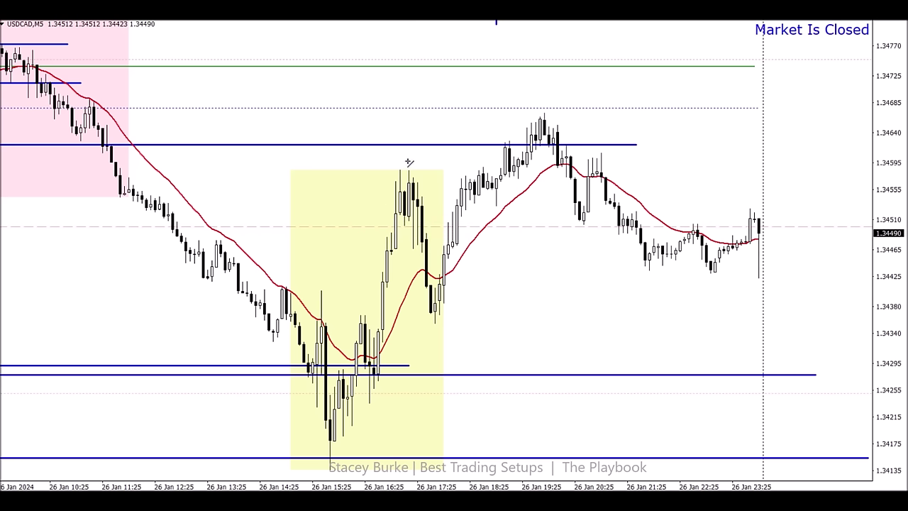
{"action": "left_click_drag", "start_coordinate": [414, 207], "coordinate": [431, 96]}
{"action": "key", "text": "Delete"}
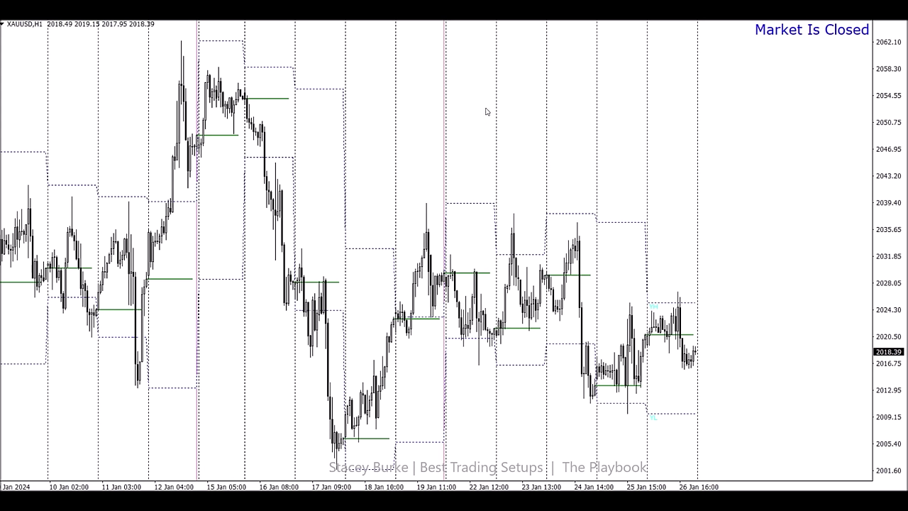
Zoom the XAUUSD H1 chart onto the 17–26 Jan candles, ending at 2018.39
{"action": "scroll", "coordinate": [632, 28], "scroll_direction": "up", "scroll_amount": 2}
{"action": "left_click_drag", "start_coordinate": [632, 28], "coordinate": [465, 191]}
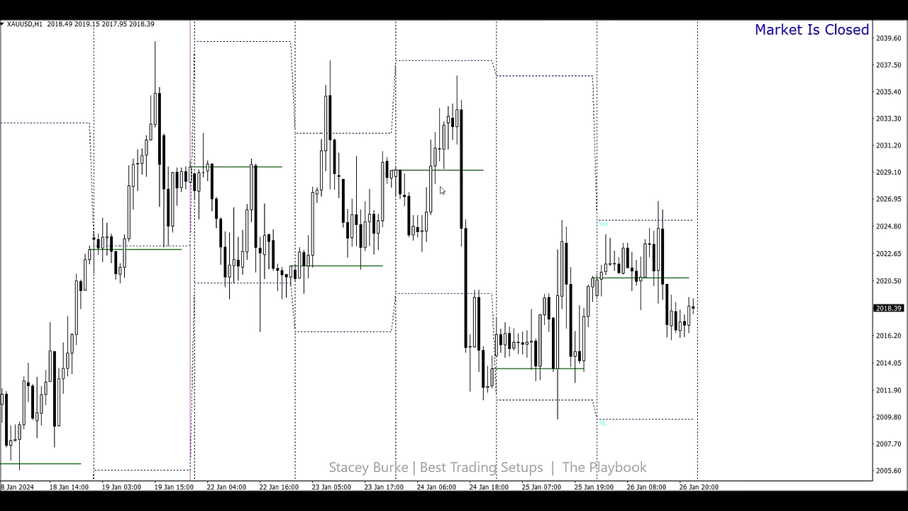
{"action": "scroll", "coordinate": [440, 190], "scroll_direction": "up", "scroll_amount": 2}
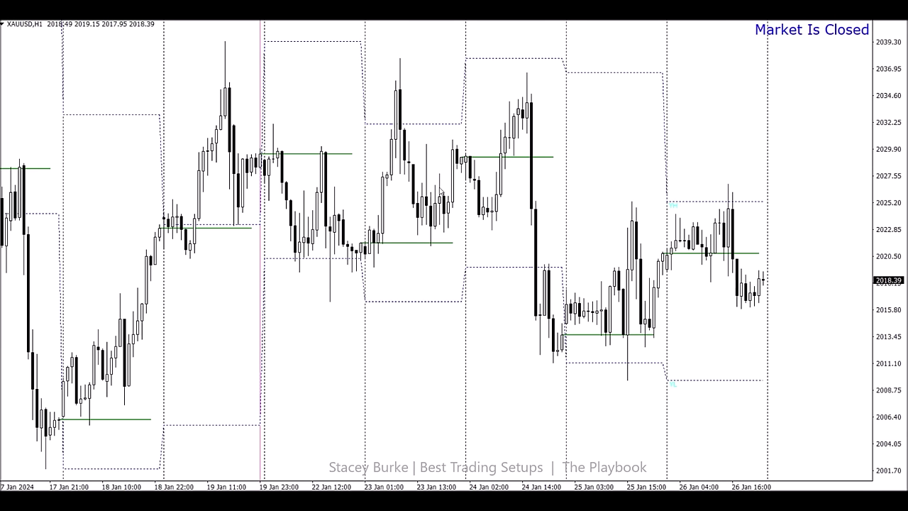